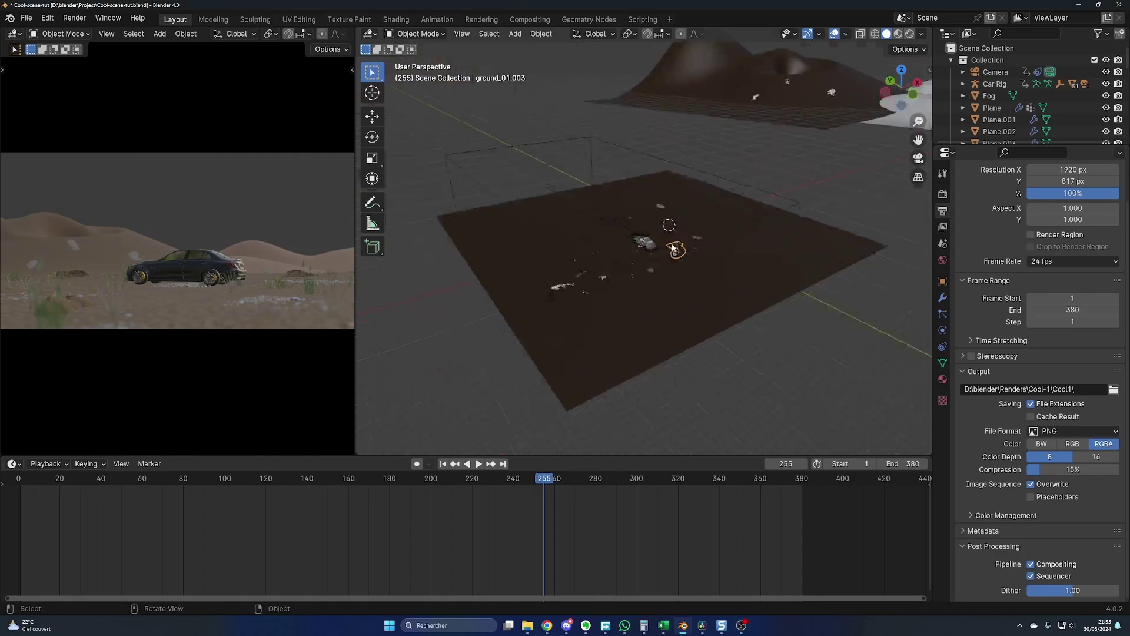
- Play the car animation from frame 109 and try a falloff move on the ground, then cancel it
scroll(669, 269, down, 3)
click(244, 478)
key(space)
key(space)
click(677, 329)
key(Tab)
middle_drag(677, 330, 700, 307)
key(g)
right_click(699, 308)
drag(292, 488, 629, 488)
- Return to object mode, select Plane.002, and replay the animation, scrubbing to frame 126
key(space)
middle_drag(588, 276, 539, 280)
key(Tab)
scroll(538, 280, down, 3)
click(606, 270)
key(space)
scroll(607, 270, up, 5)
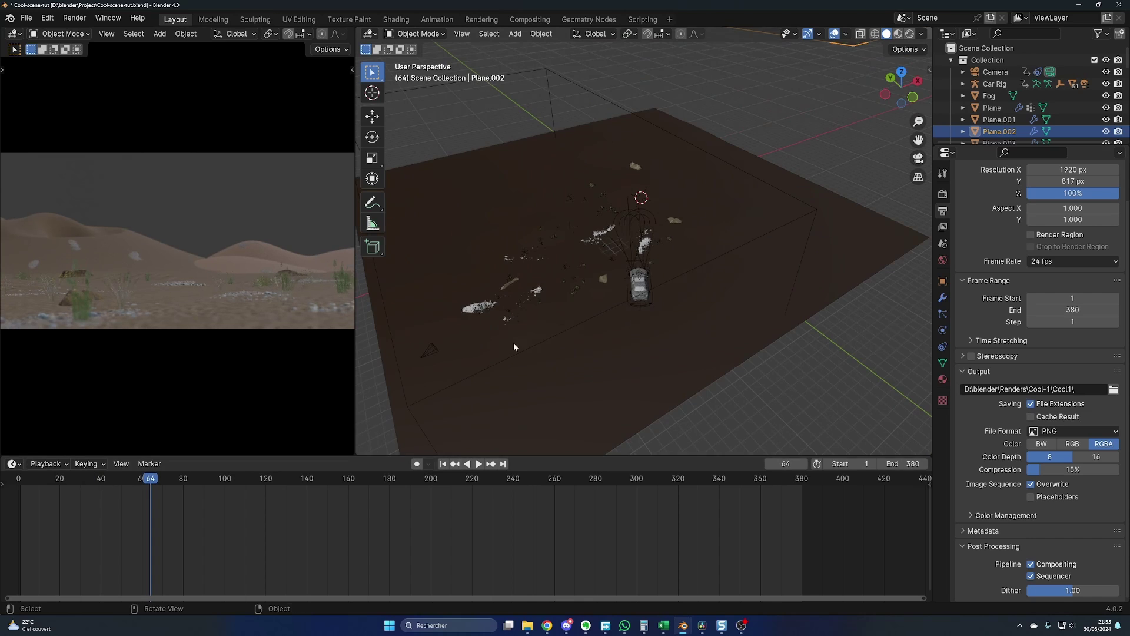
middle_drag(669, 293, 511, 274)
drag(177, 480, 277, 481)
middle_drag(648, 282, 784, 285)
- Switch the left viewport to Rendered shading, widen it, and scrub ahead to frame 183
key(Tab)
key(Tab)
key(z)
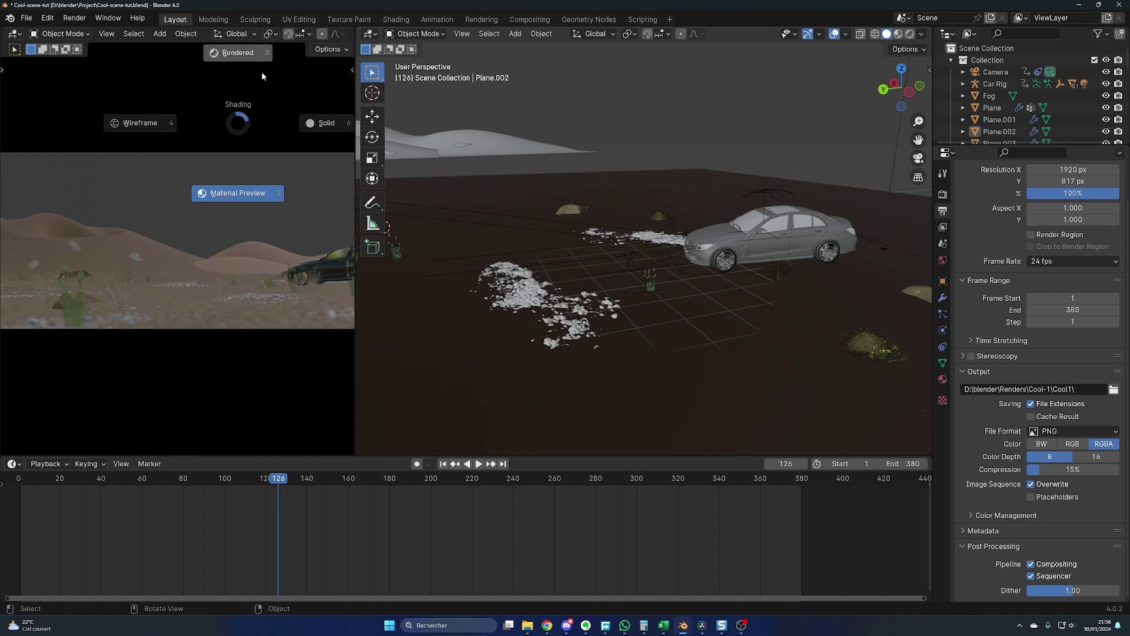
click(292, 312)
drag(354, 346, 480, 346)
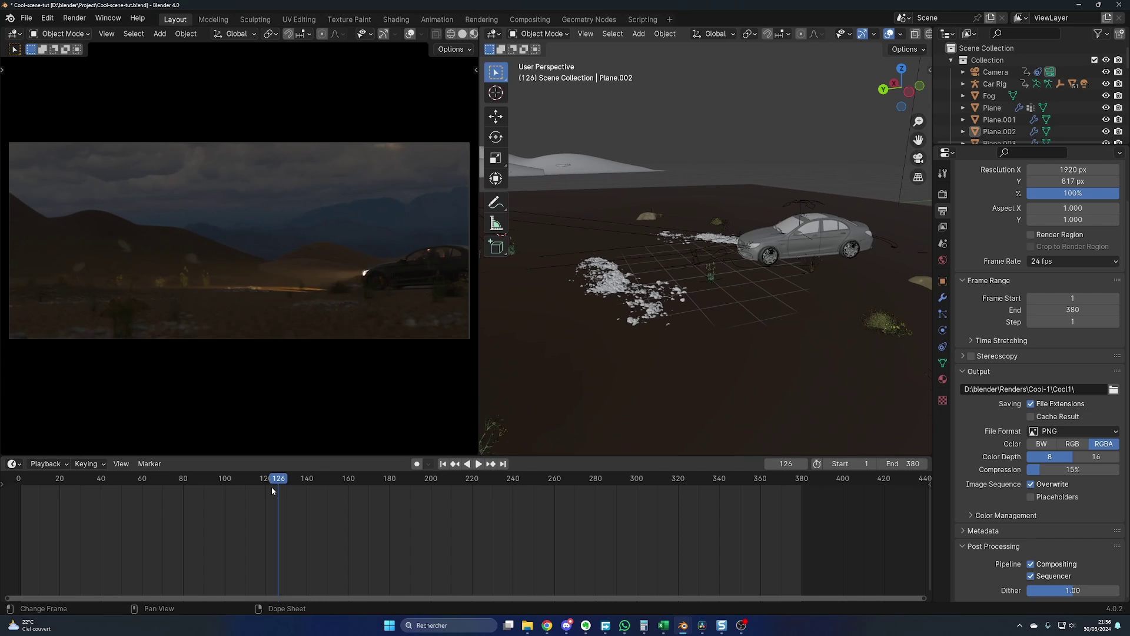
drag(278, 478, 397, 488)
middle_drag(588, 353, 728, 328)
- Select the Fog object and inspect its material settings
click(943, 226)
click(943, 379)
click(989, 95)
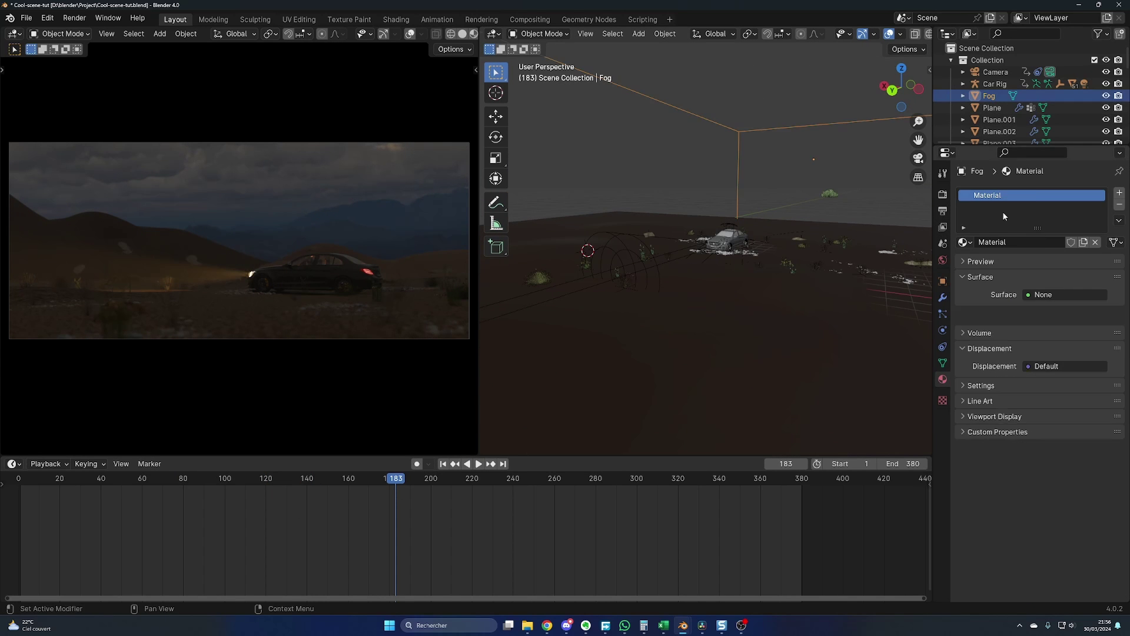
middle_drag(624, 330, 653, 335)
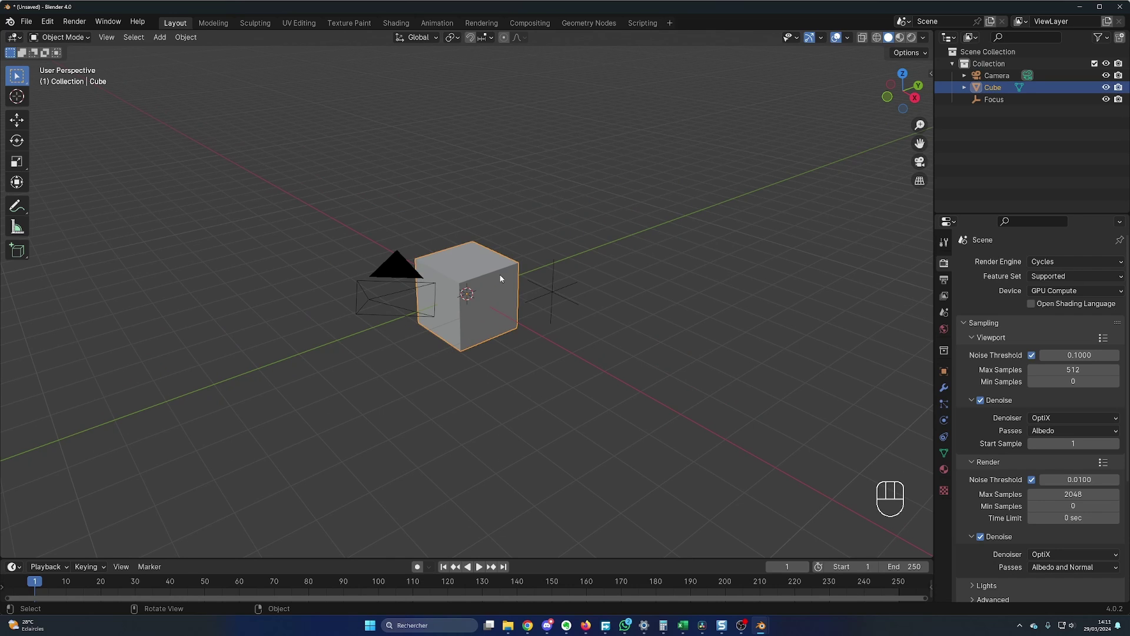
- Delete the default cube and orbit around the remaining camera and Focus empty
key(Delete)
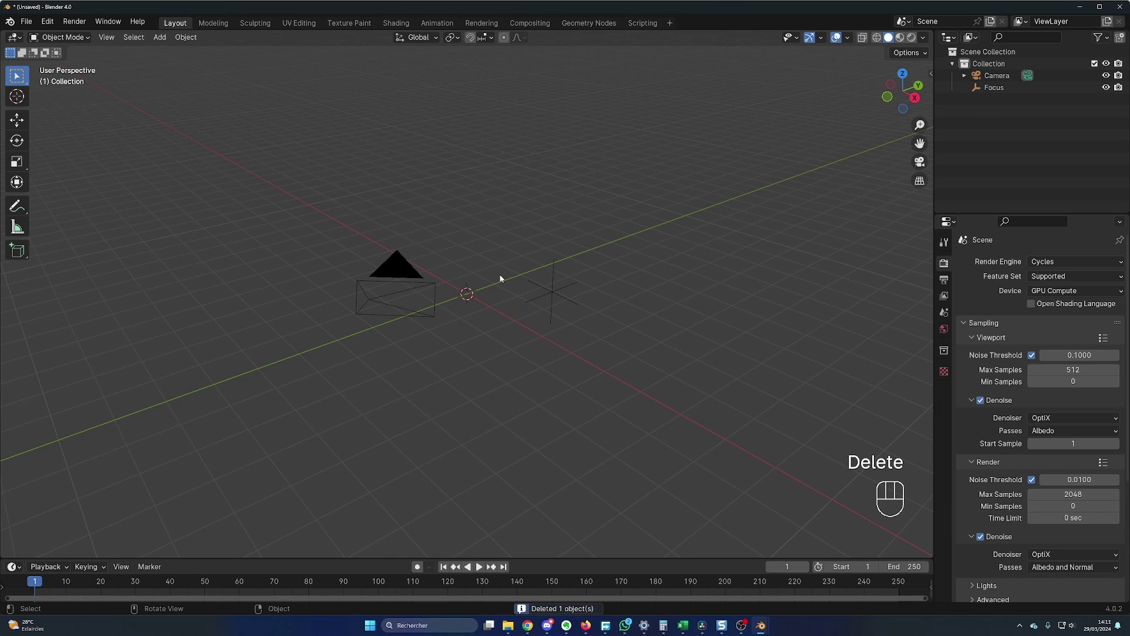
middle_drag(242, 199, 345, 285)
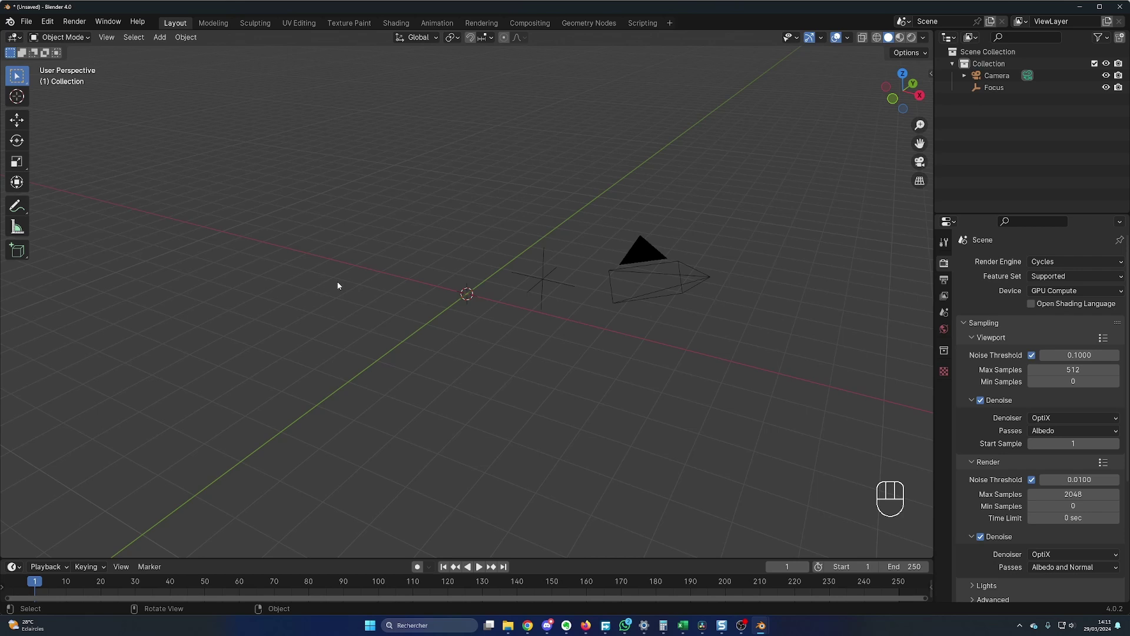
middle_drag(364, 287, 321, 286)
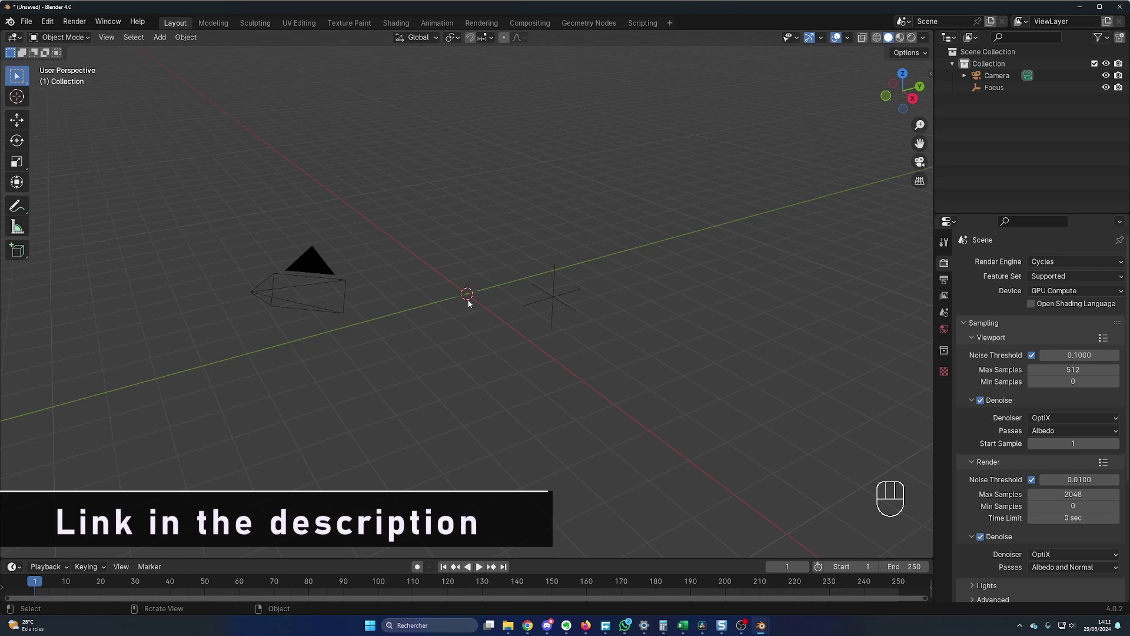
middle_drag(492, 270, 253, 193)
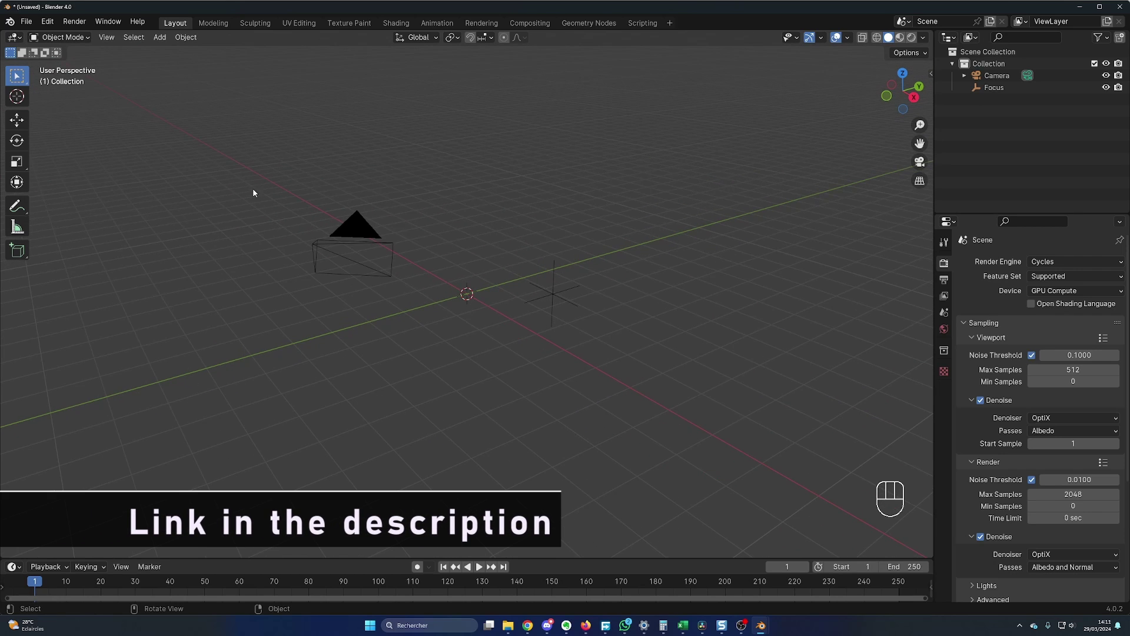
- Append every object from the SuperCar C63 AMG .blend file, including the car rig and WGT widgets
click(28, 22)
click(59, 162)
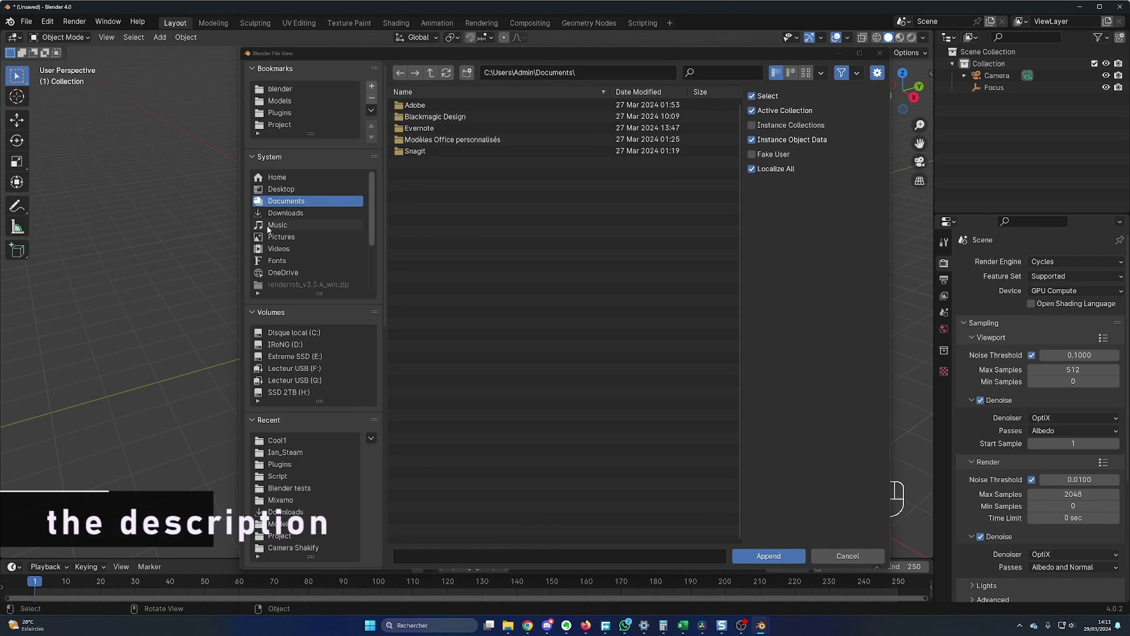
double_click(460, 128)
click(465, 128)
click(763, 555)
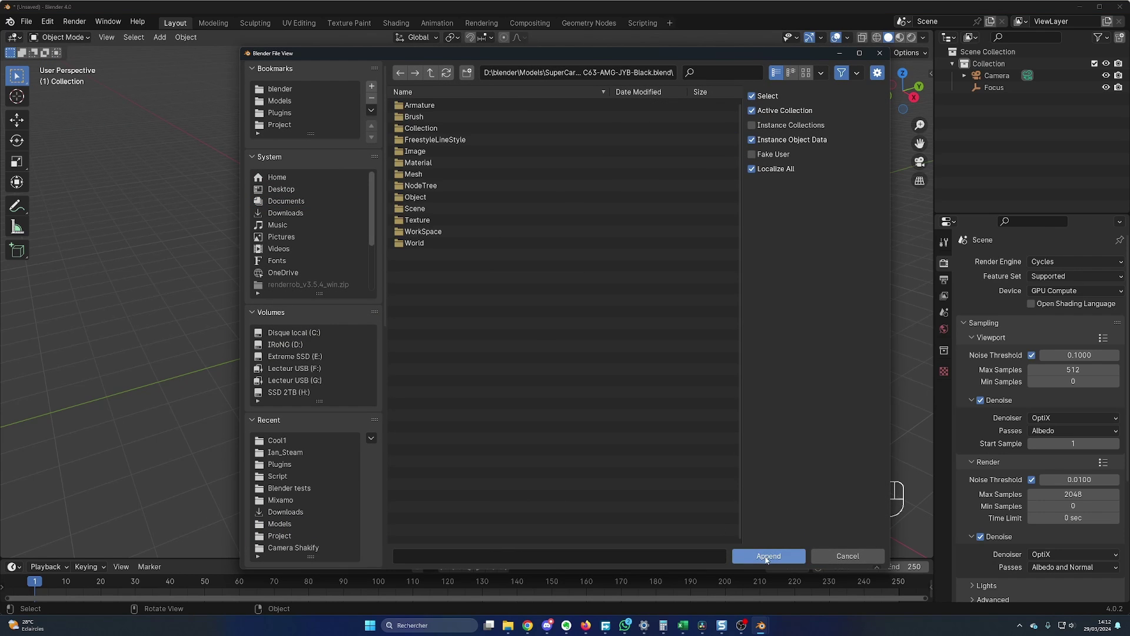
double_click(527, 212)
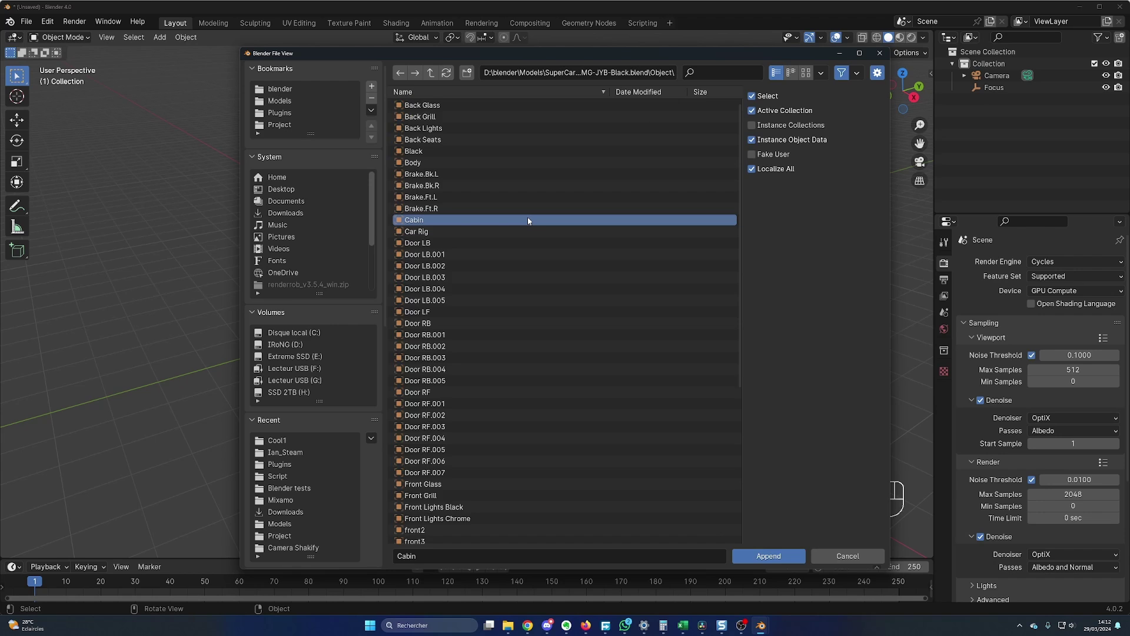
key(a)
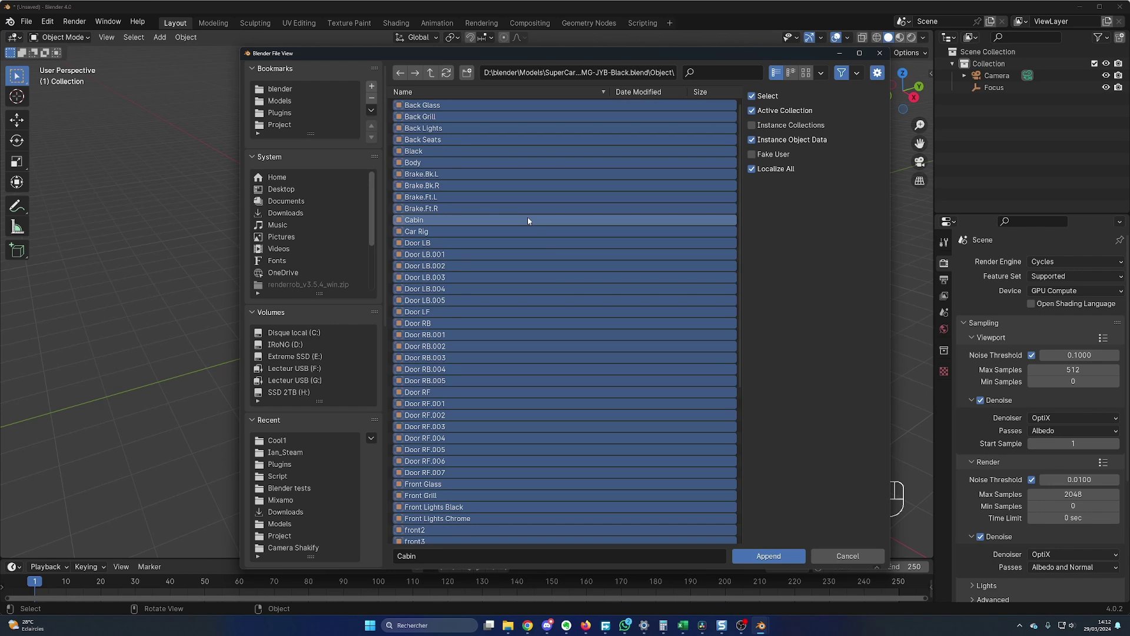
click(791, 556)
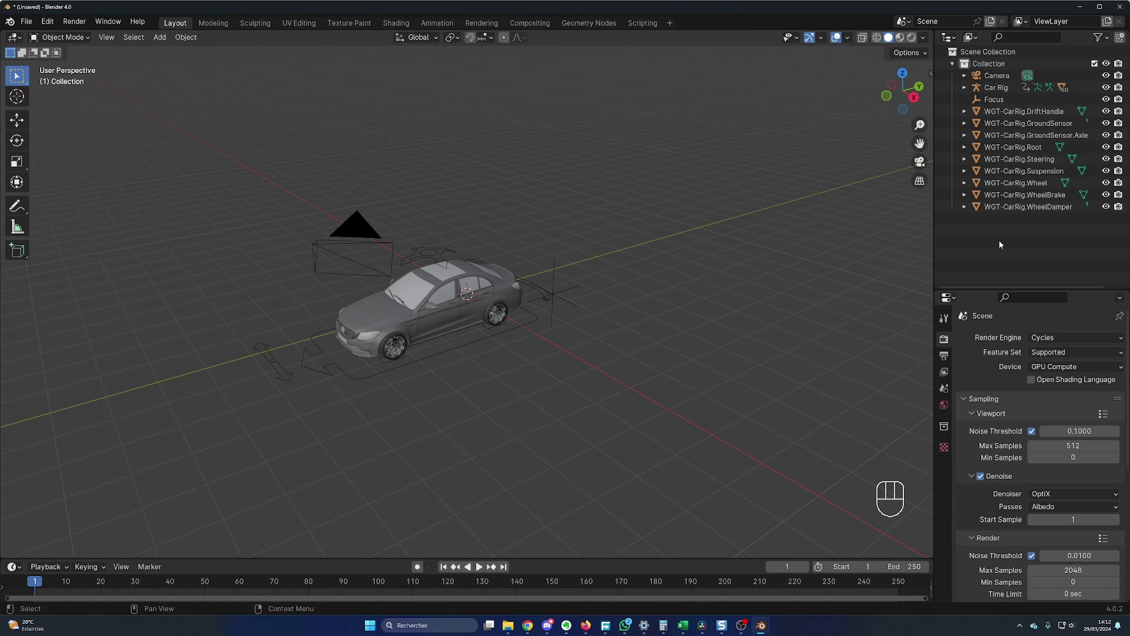
- Create a collection named ND, move the WGT-CarRig widgets into it, and exclude it
right_click(964, 252)
click(966, 246)
double_click(991, 219)
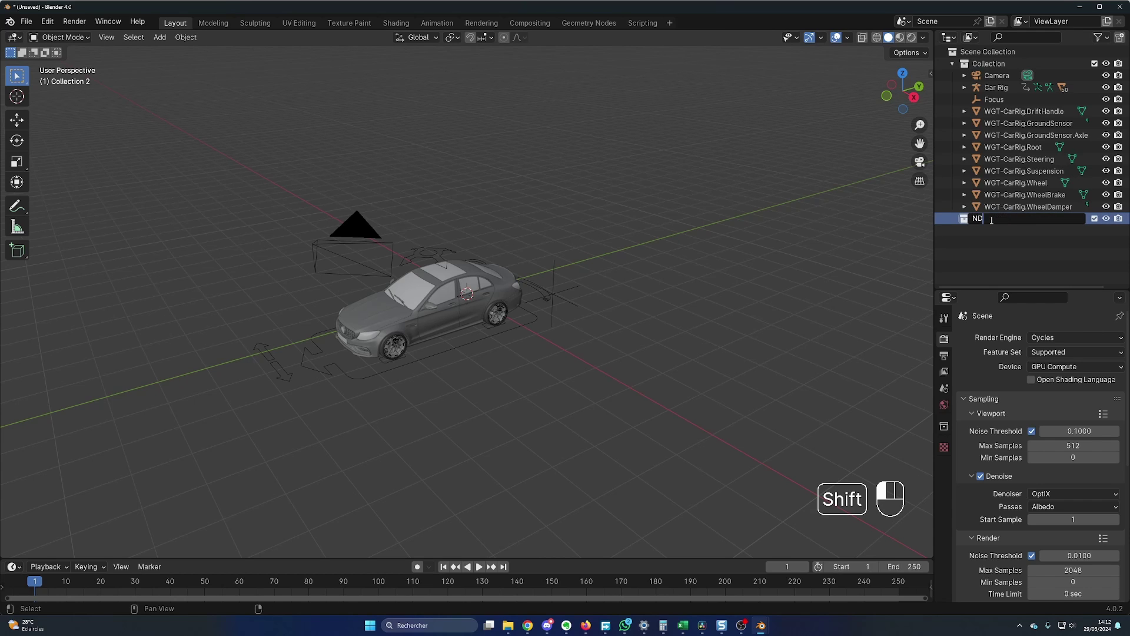
key(ctrl+z)
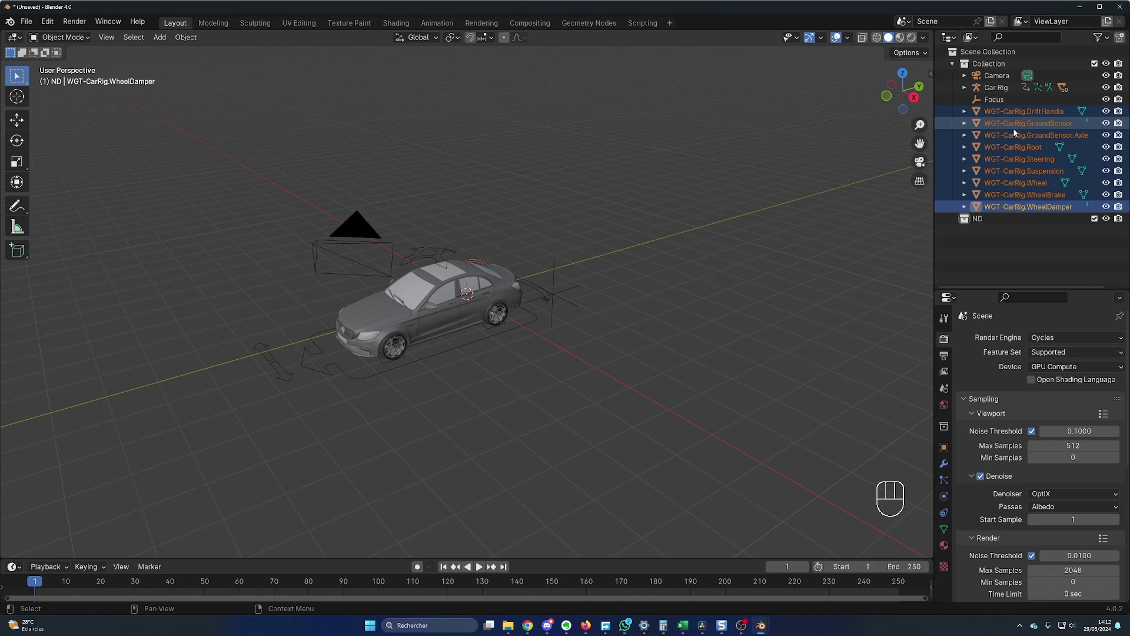
key(m)
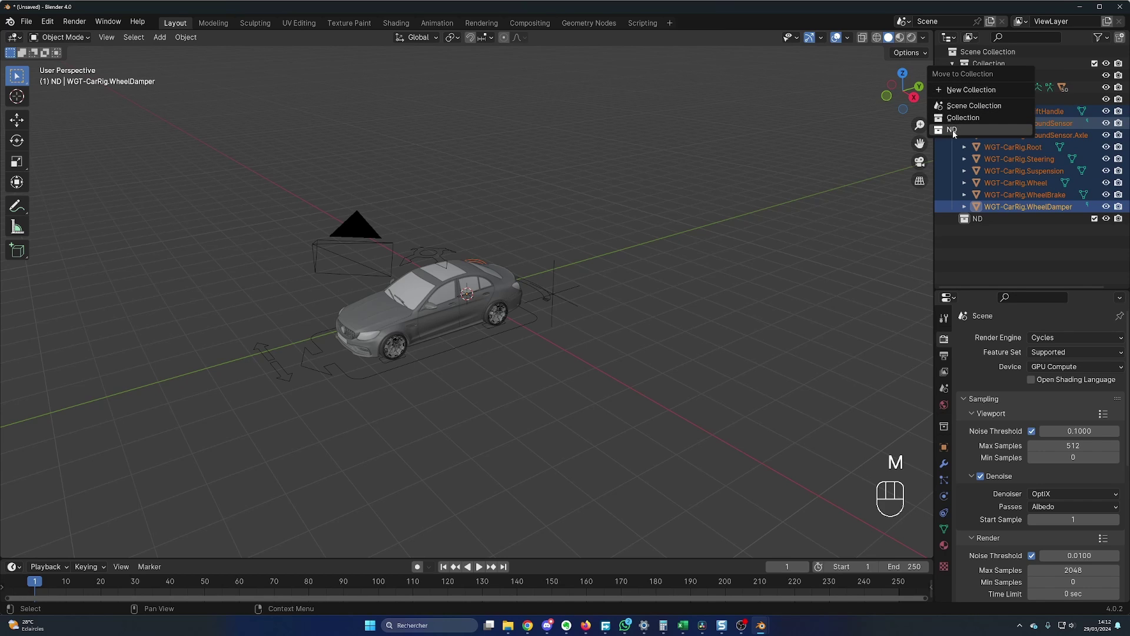
click(957, 130)
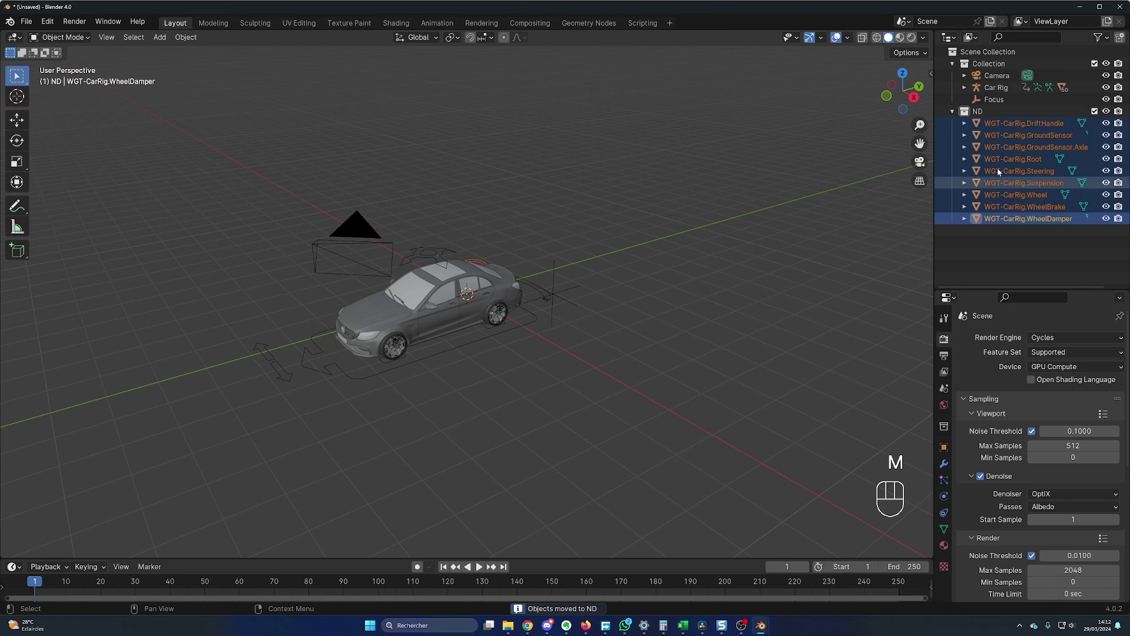
click(1095, 111)
- Orbit and zoom around the car scene to view the car from its other side
scroll(518, 327, down, 4)
middle_drag(507, 327, 521, 329)
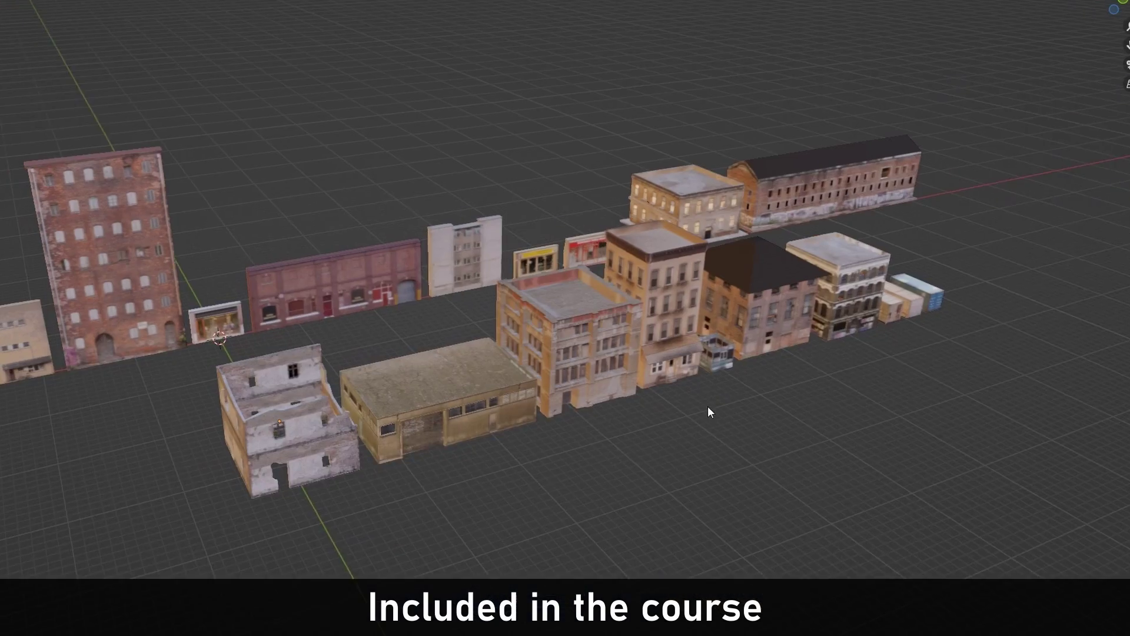
middle_drag(707, 408, 917, 376)
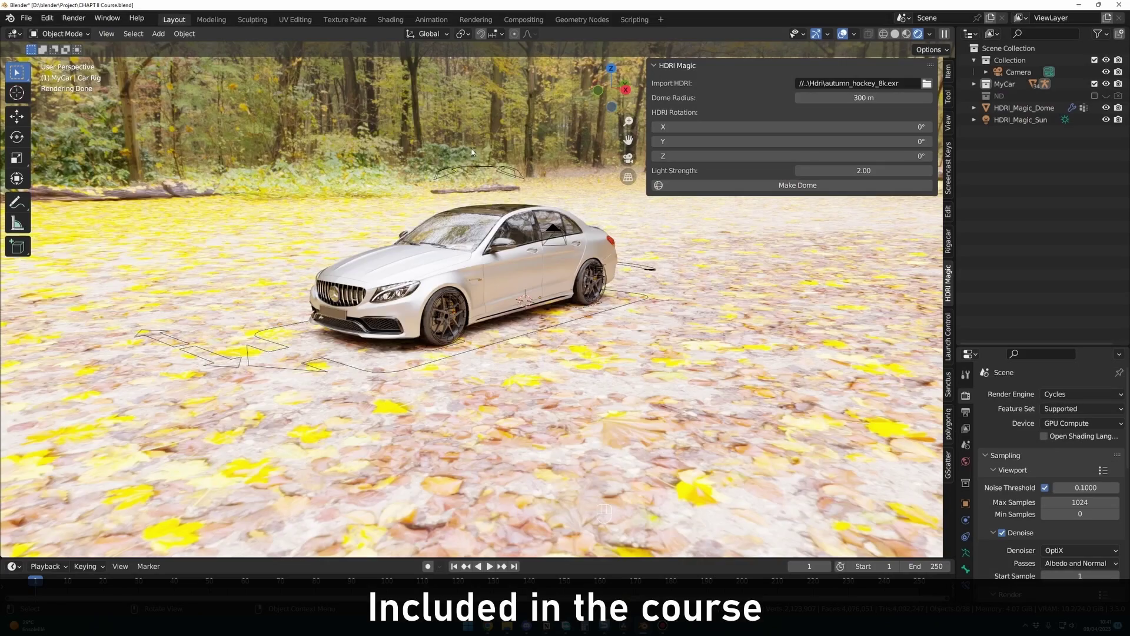
middle_drag(472, 152, 524, 299)
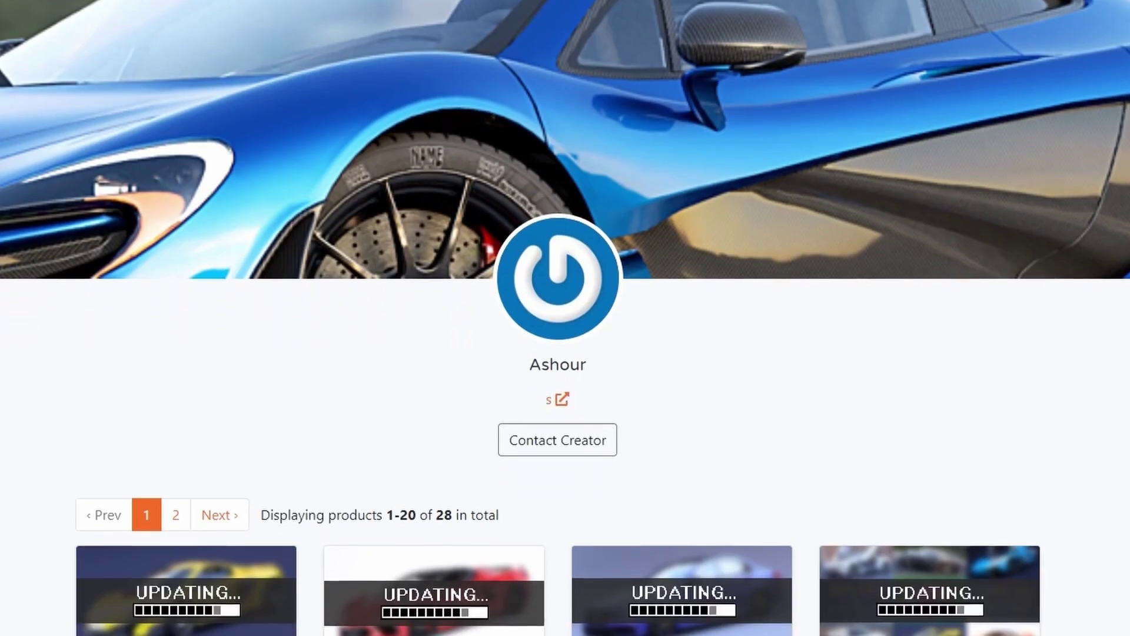
scroll(565, 318, down, 8)
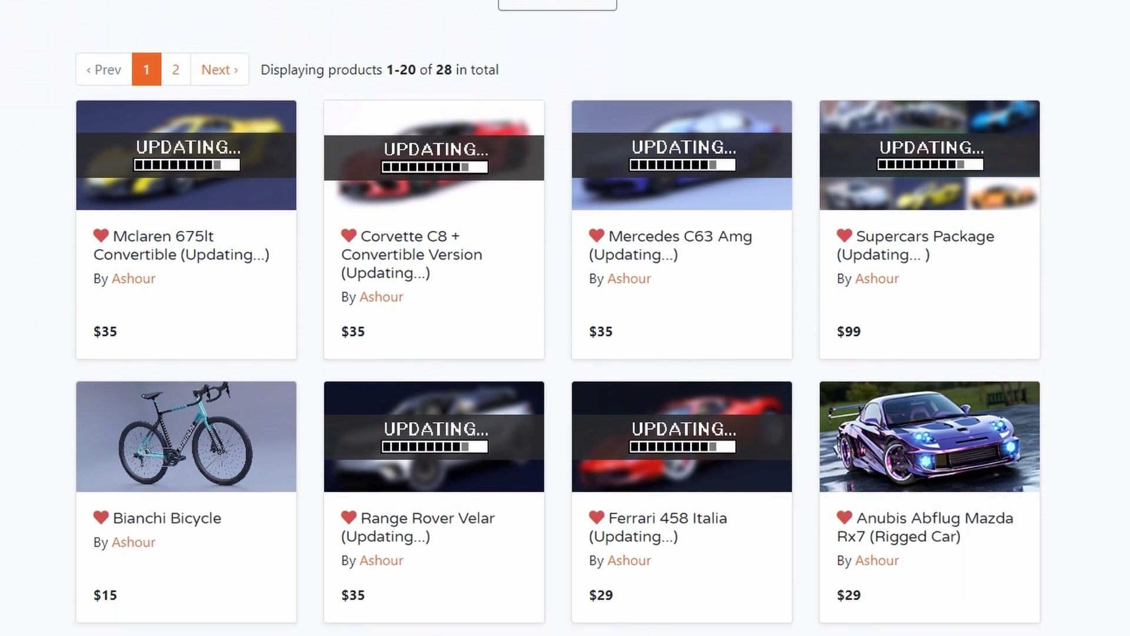
scroll(565, 318, down, 3)
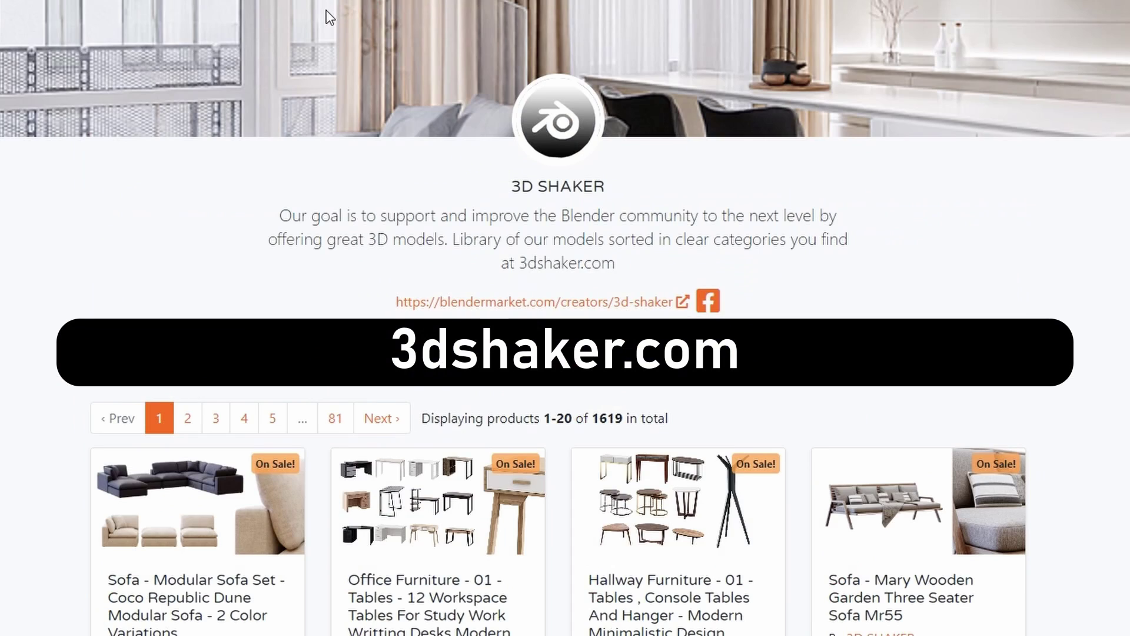
scroll(565, 318, down, 4)
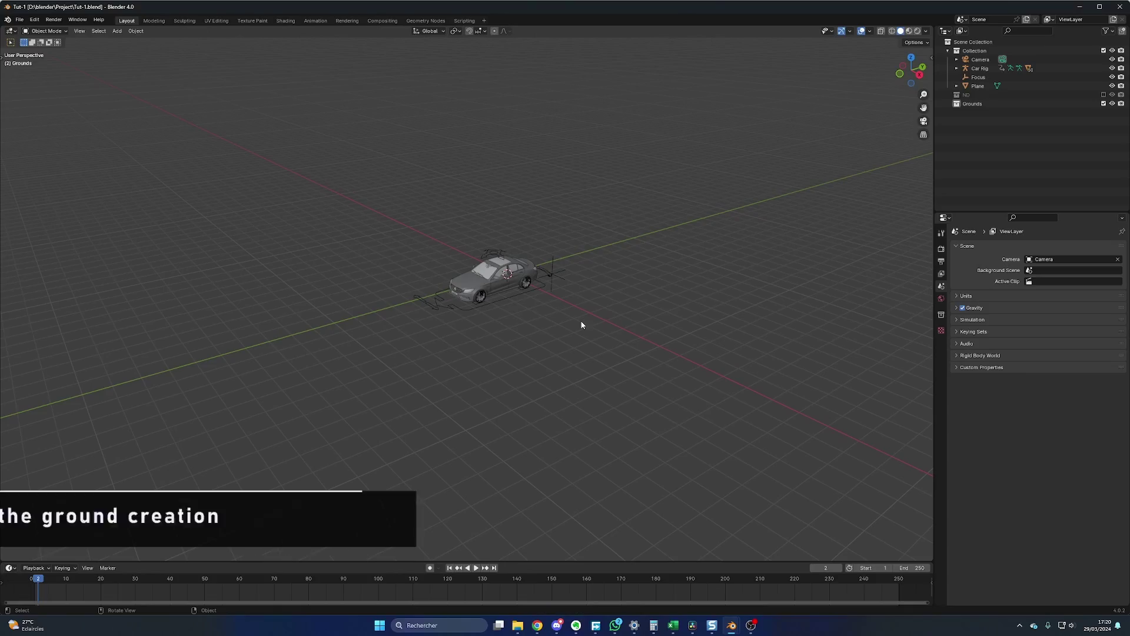
- Add a plane under the car and set its X and Y dimensions to 60 m
key(shift+a)
mouse_move(581, 323)
click(619, 321)
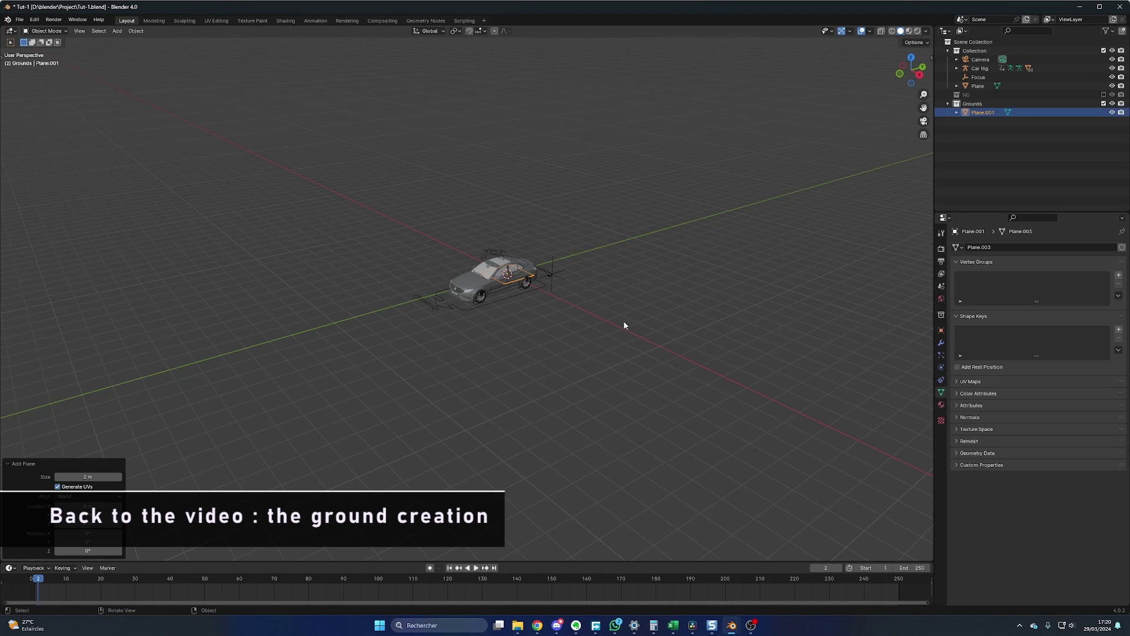
middle_drag(624, 323, 716, 177)
key(n)
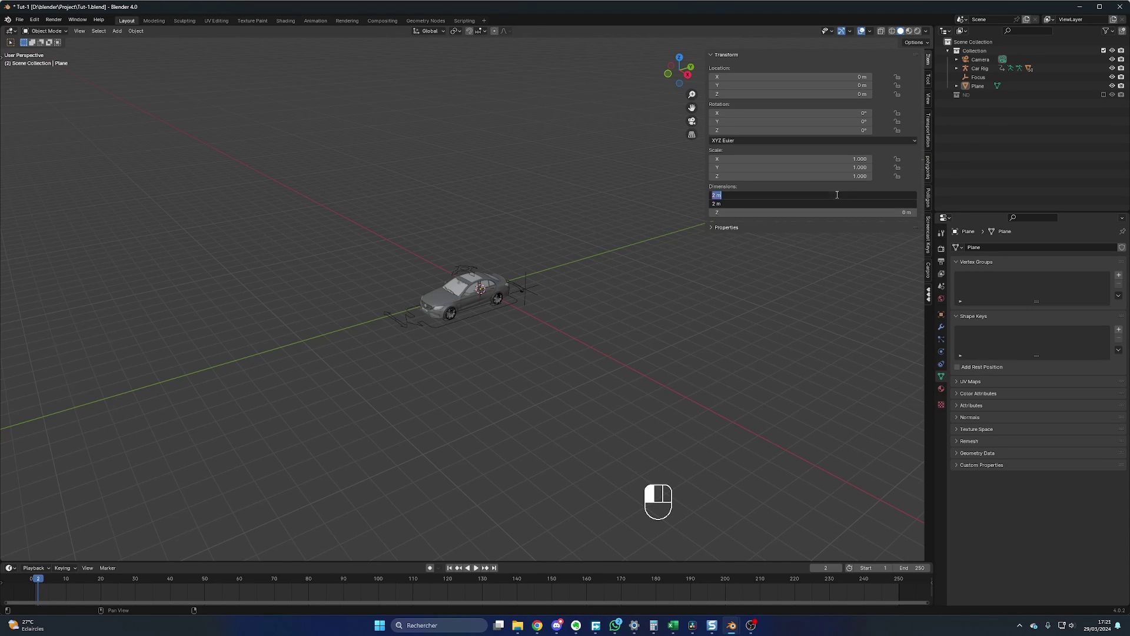
key(Return)
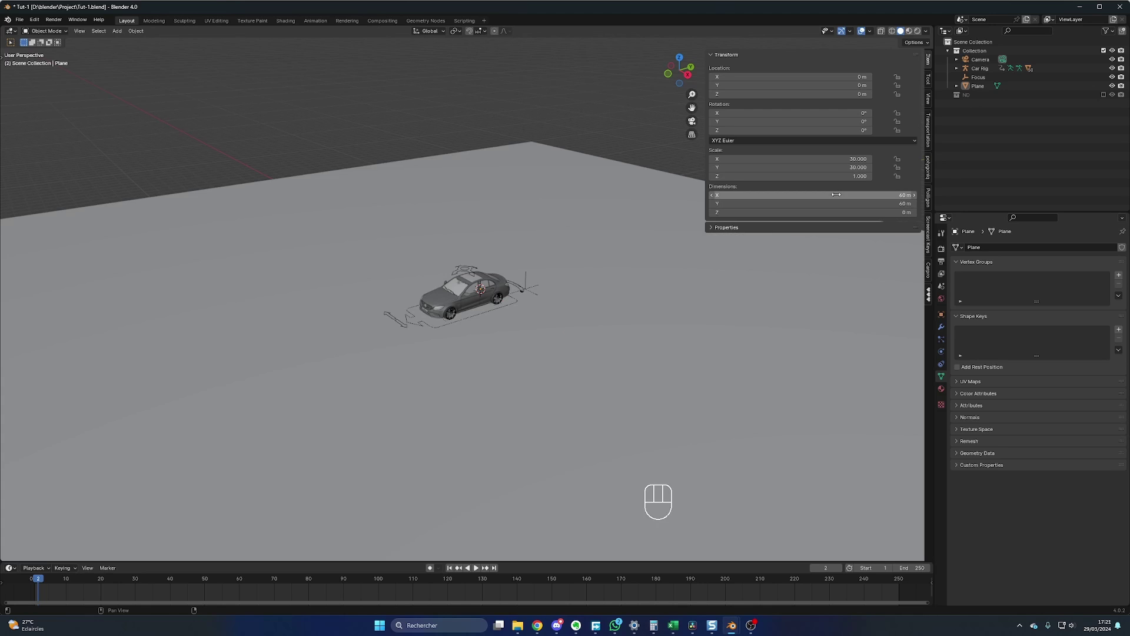
scroll(545, 313, down, 5)
scroll(542, 319, up, 2)
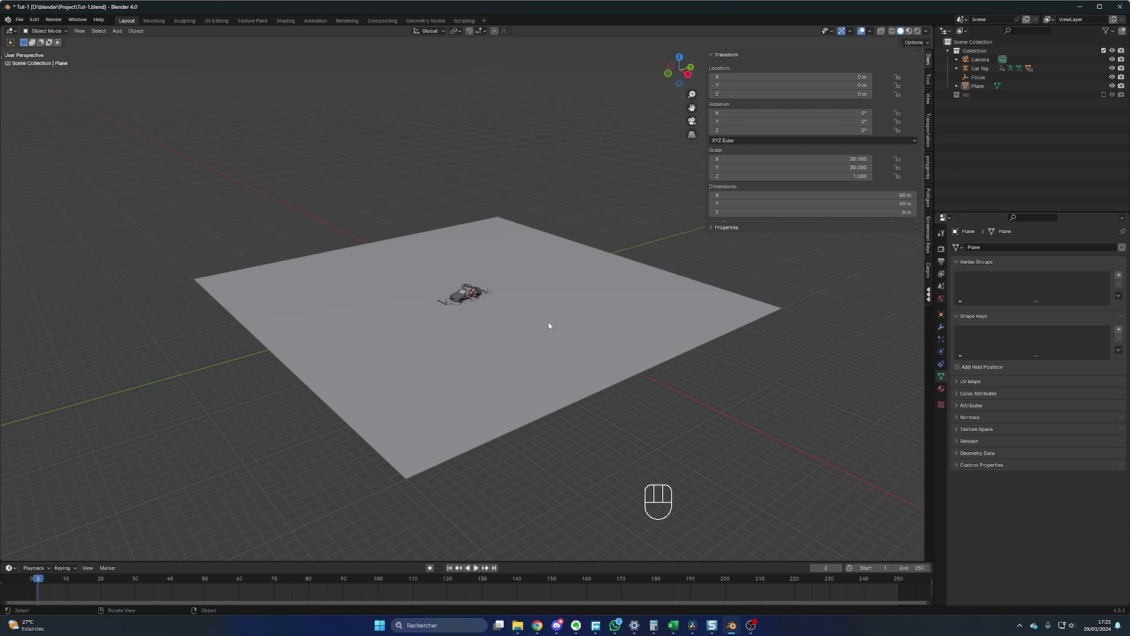
middle_drag(541, 323, 539, 340)
scroll(544, 322, down, 1)
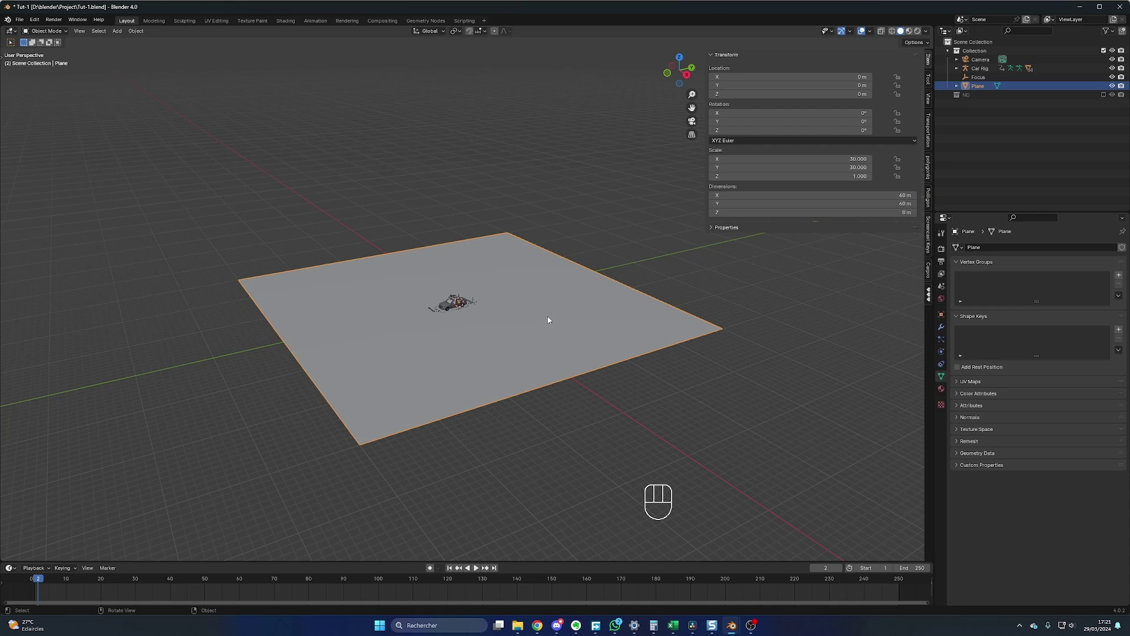
- Subdivide the ground plane with 100 cuts in edit mode
key(Tab)
right_click(547, 314)
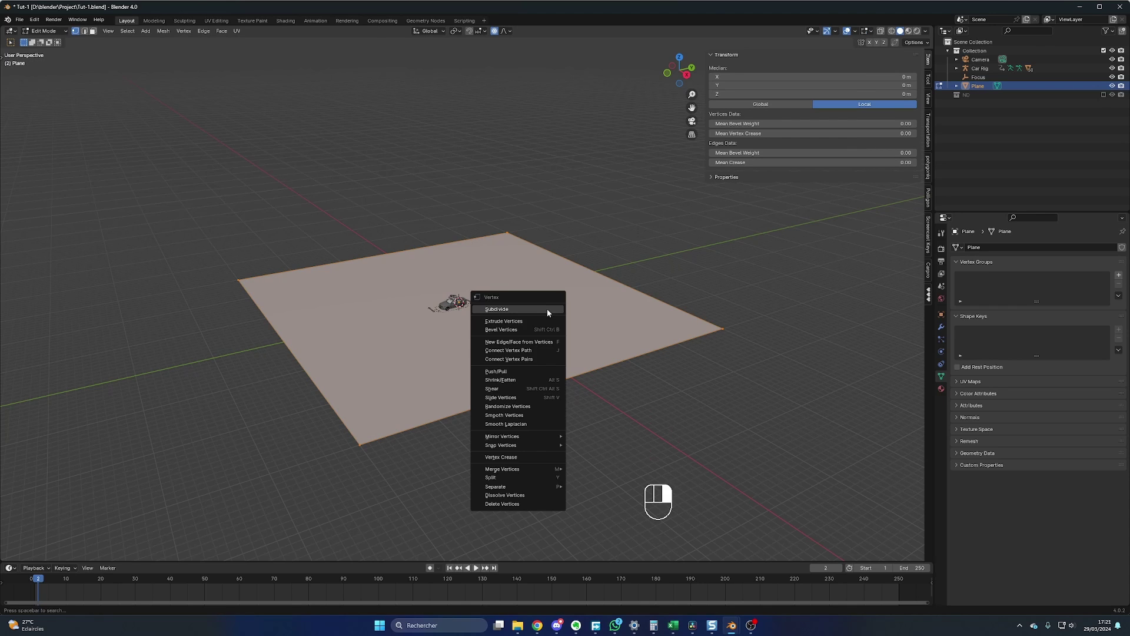
click(498, 310)
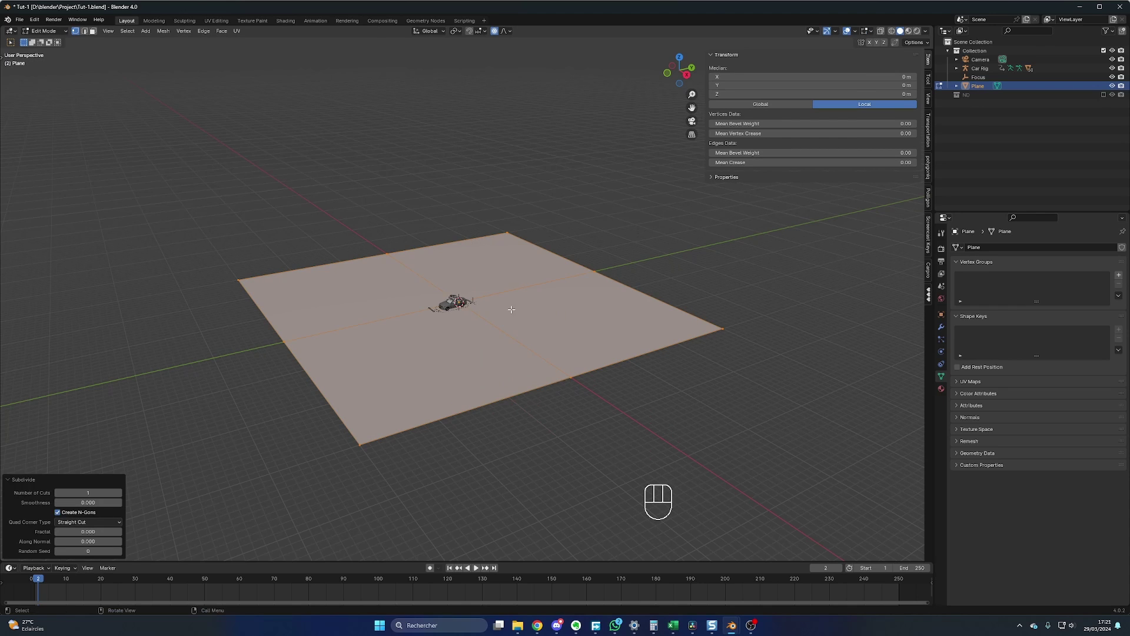
click(57, 495)
text(100)
key(Return)
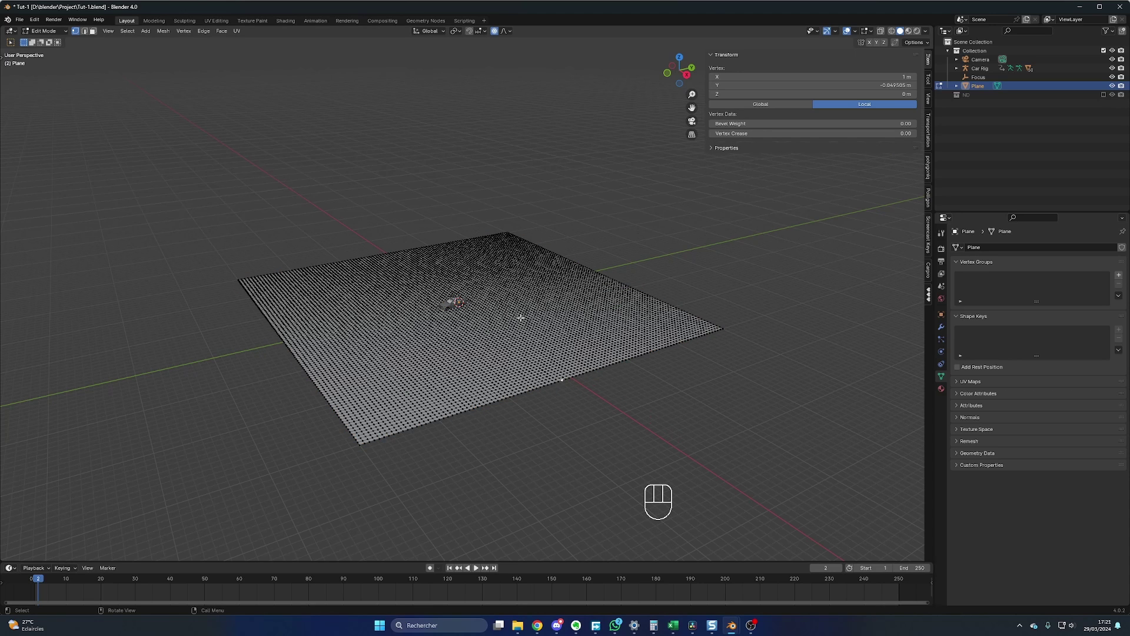
- Create a new collection named Grounds in the Outliner
click(988, 128)
key(c)
double_click(978, 103)
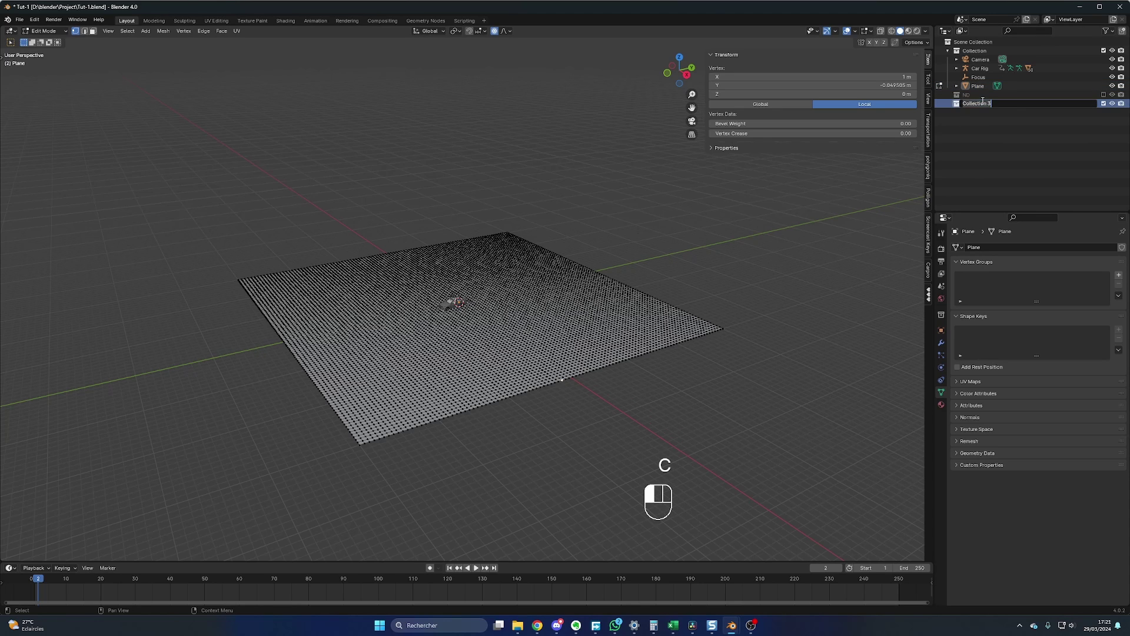
text(Grounds)
- Rename the plane 'main ground', move it into Grounds, and return to object mode
click(978, 86)
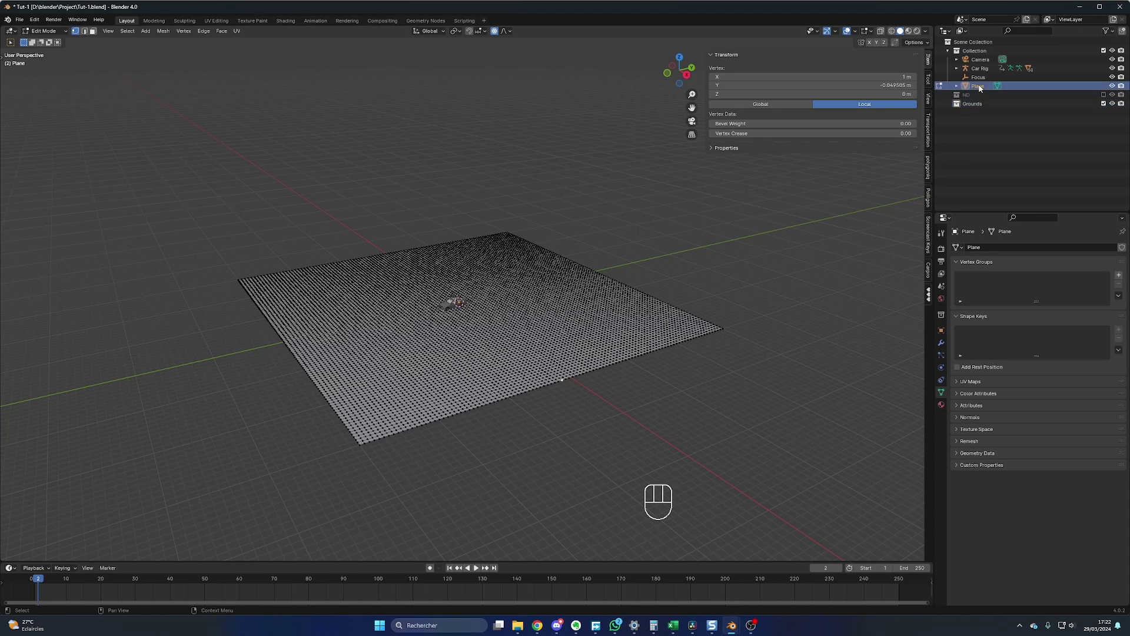
key(F2)
text(main ground)
key(Return)
key(m)
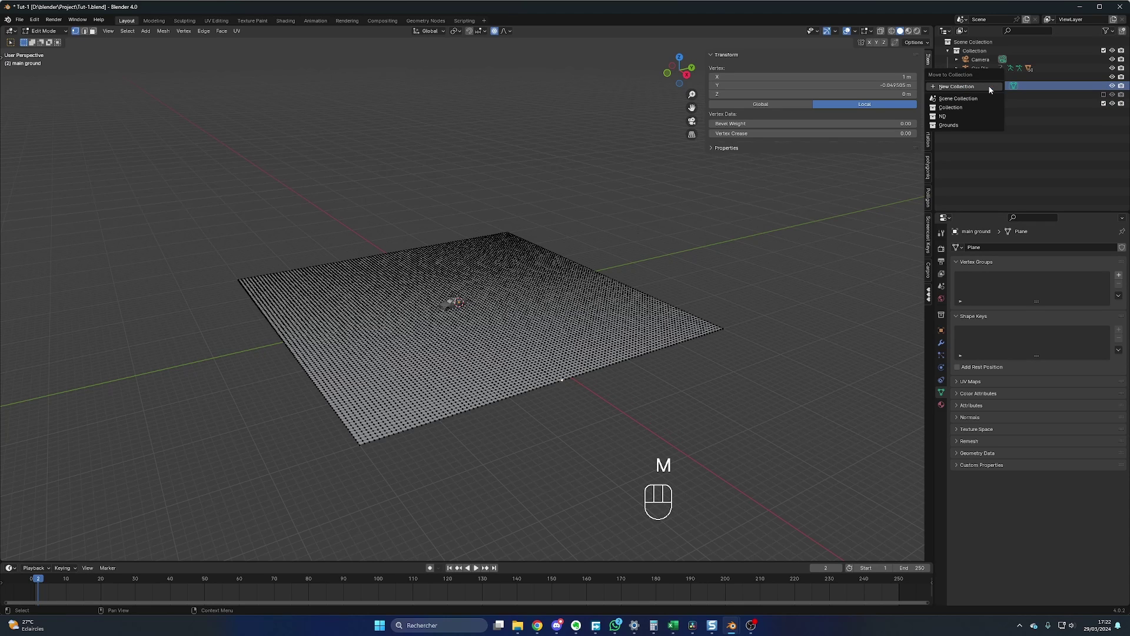
click(951, 127)
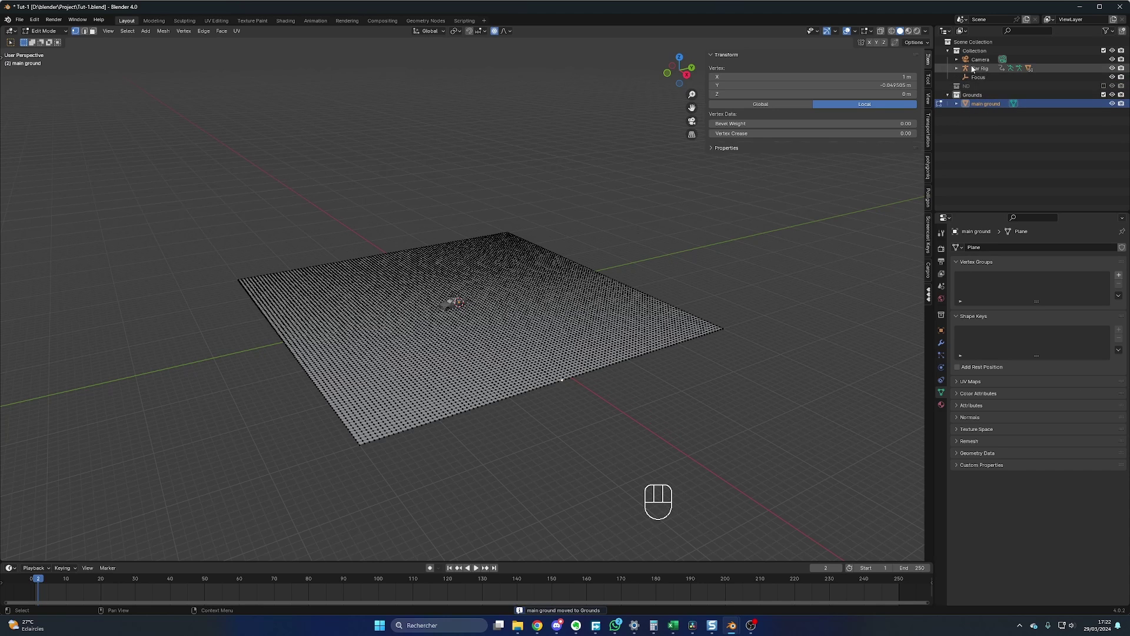
key(Tab)
- Split the viewport into three areas, with the lower-left view looking through the camera without overlays
middle_drag(665, 260, 580, 300)
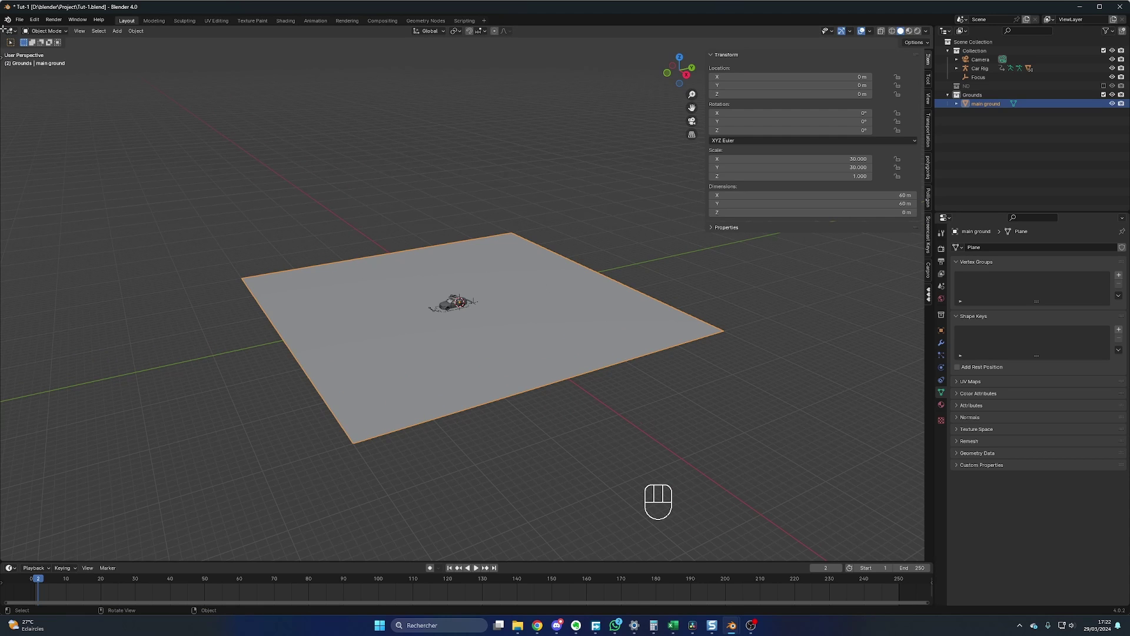
drag(4, 29, 285, 43)
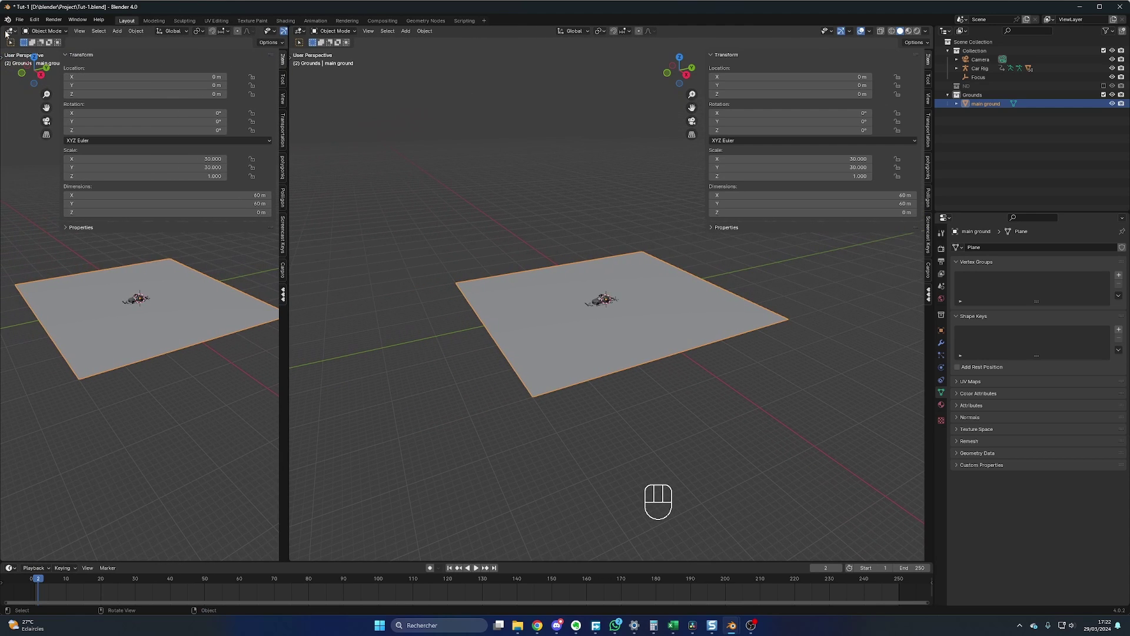
drag(5, 30, 7, 312)
key(n)
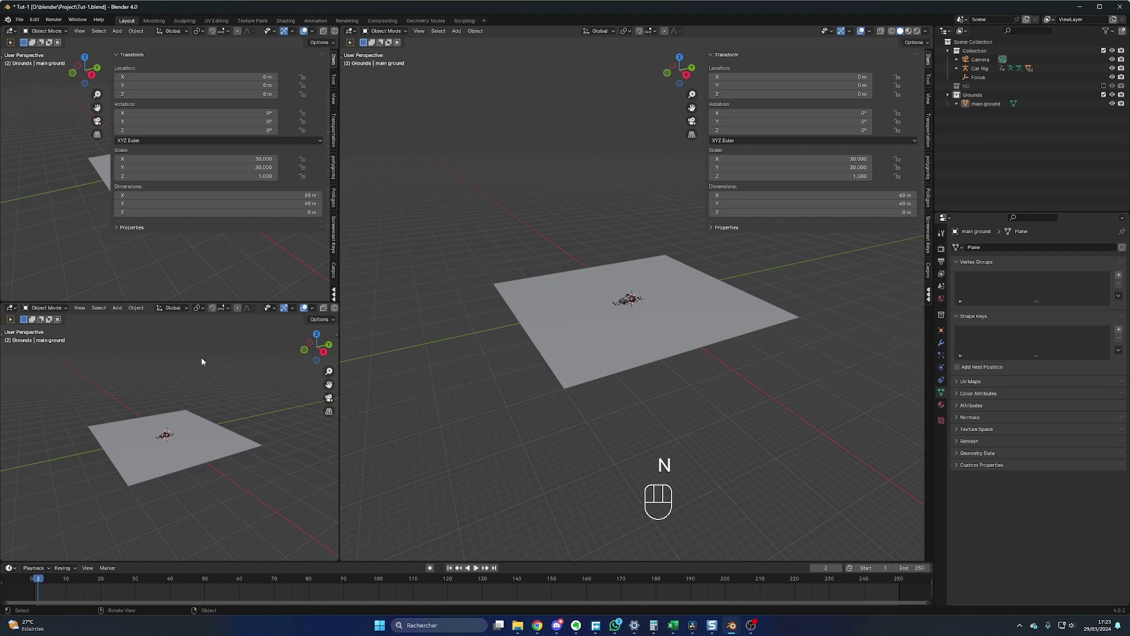
click(303, 308)
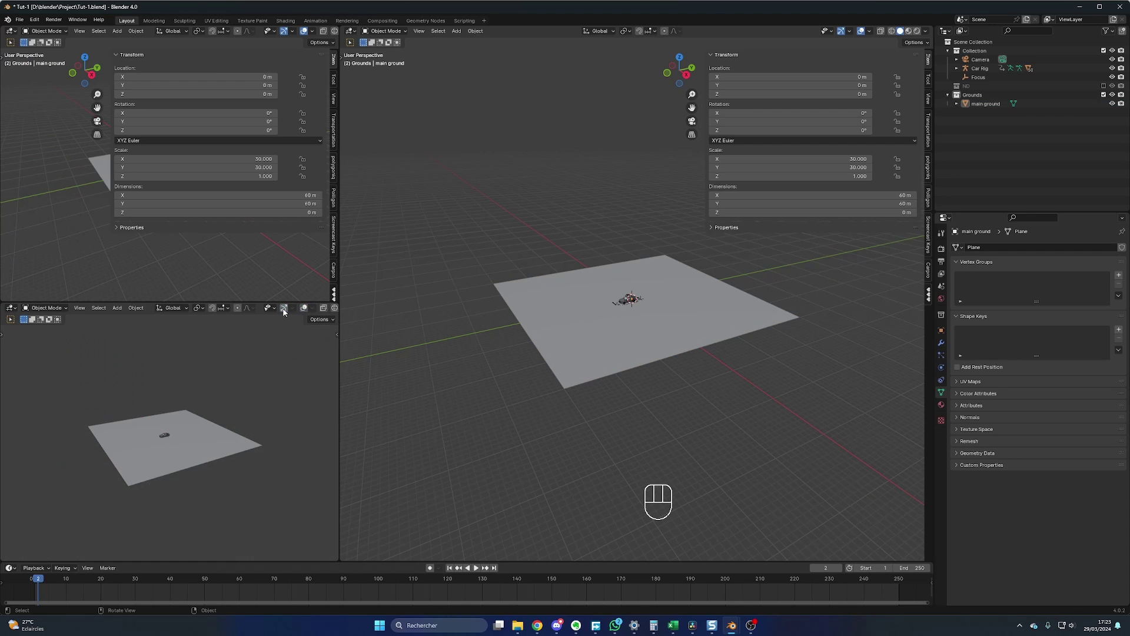
key(KP_0)
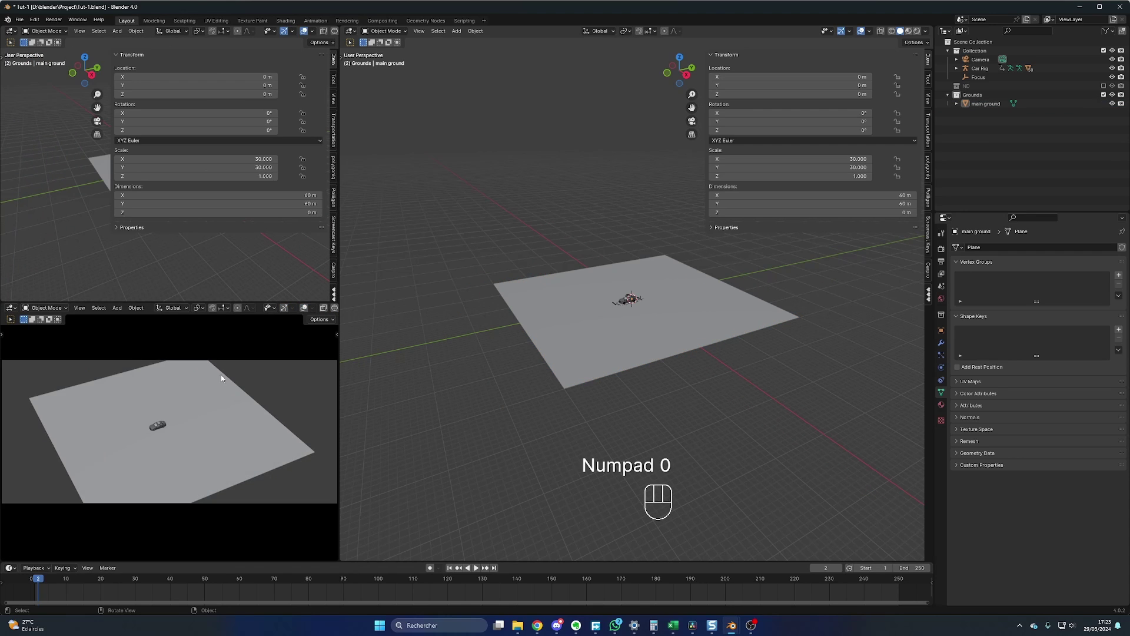
key(t)
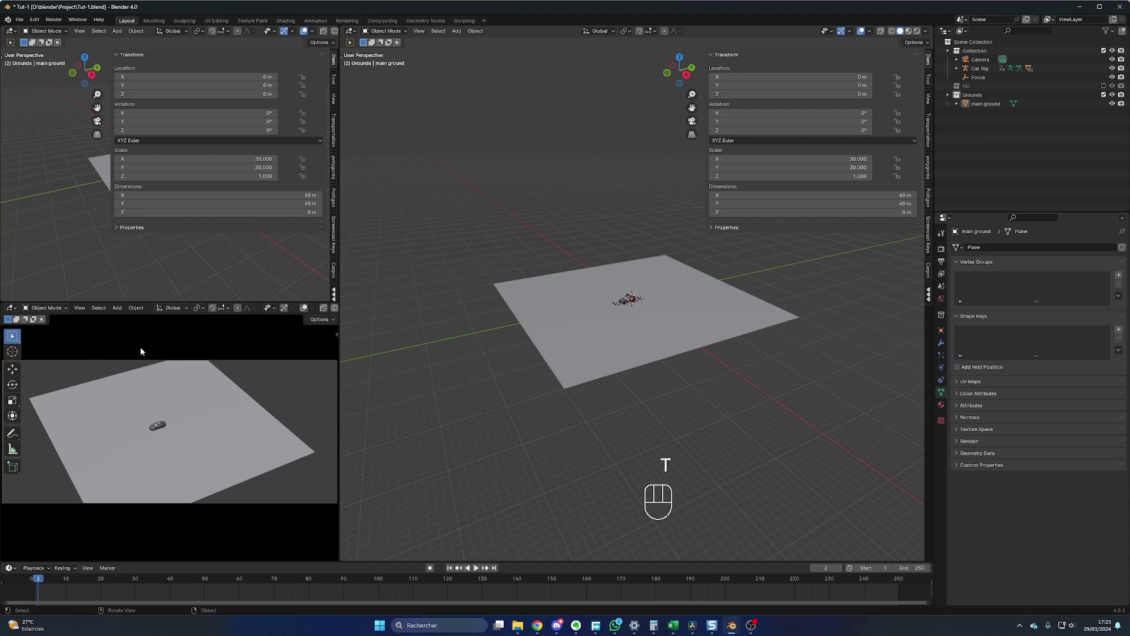
key(t)
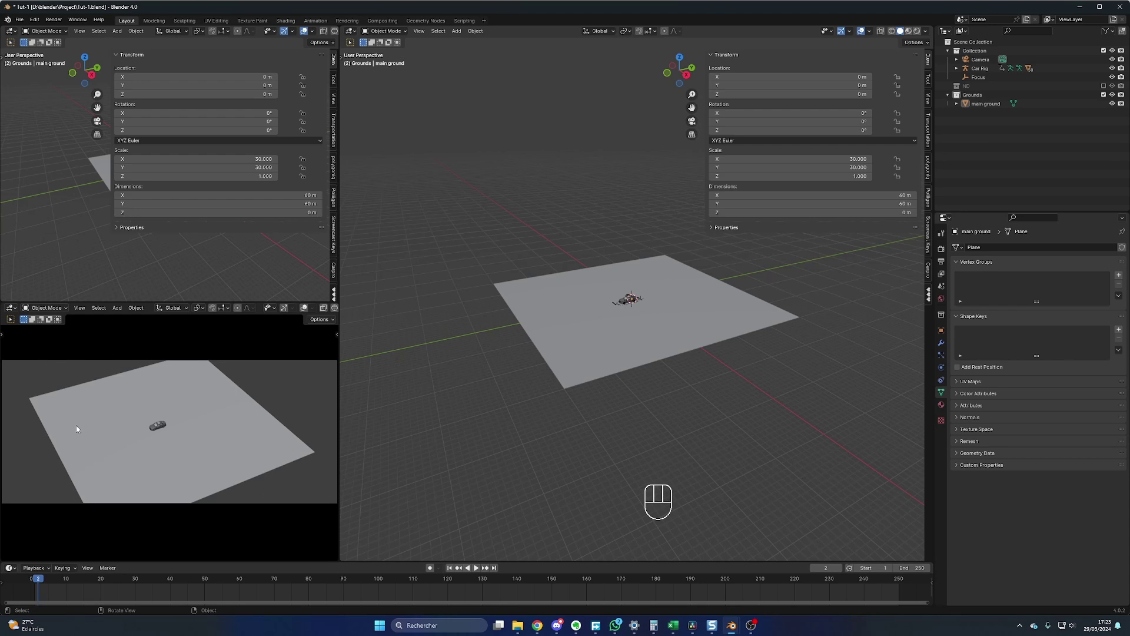
- Select the camera, review its display and output settings, and zoom into the camera frame
click(981, 60)
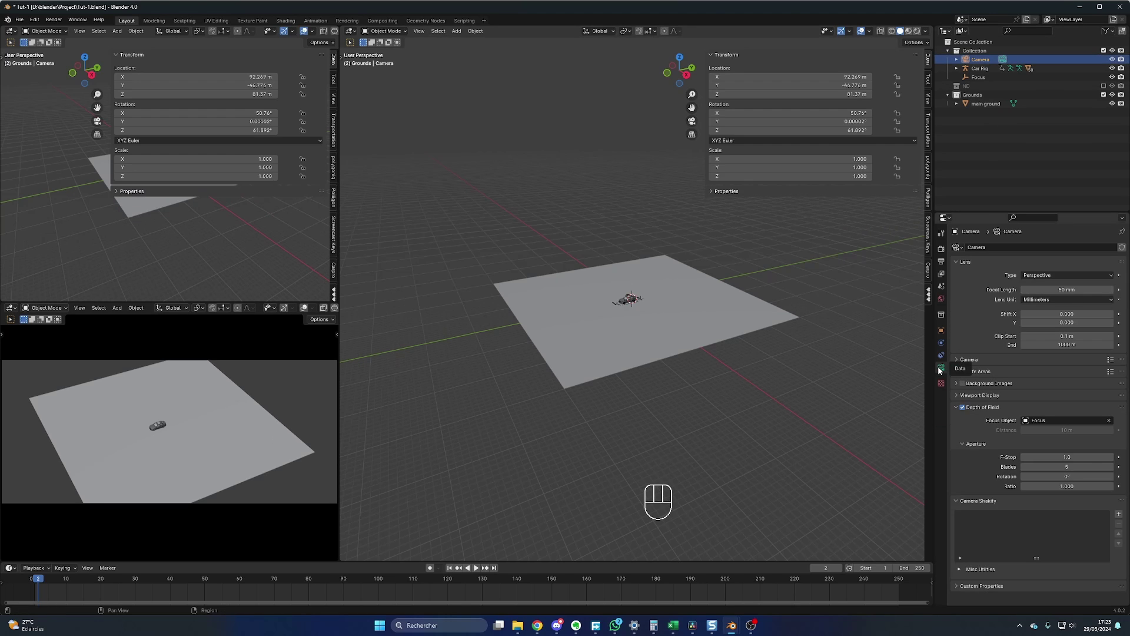
click(977, 396)
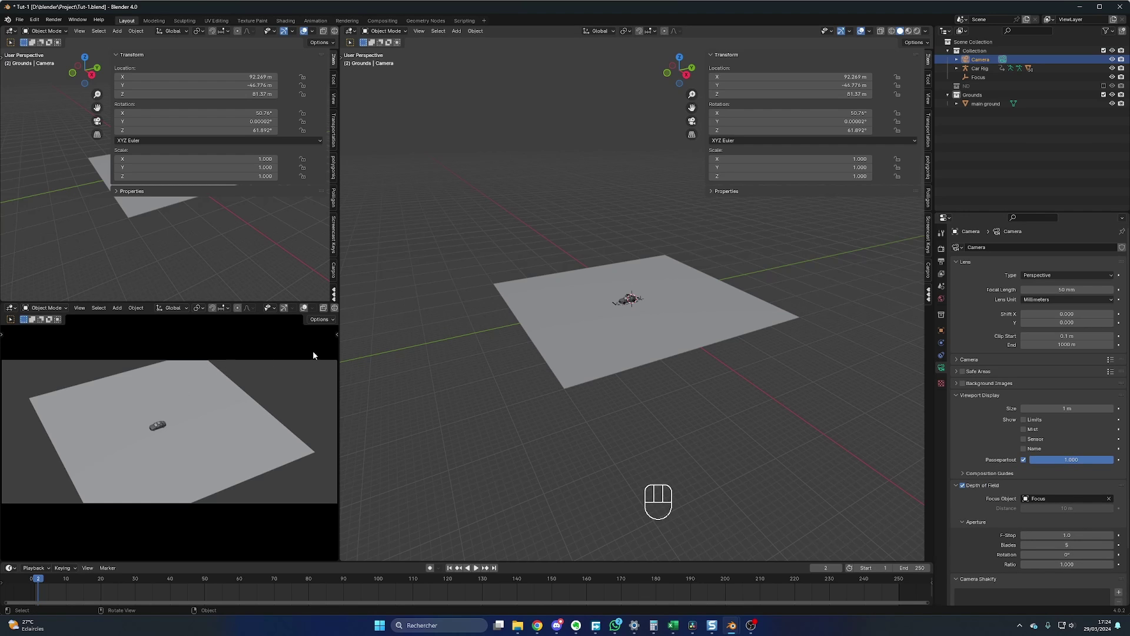
click(941, 261)
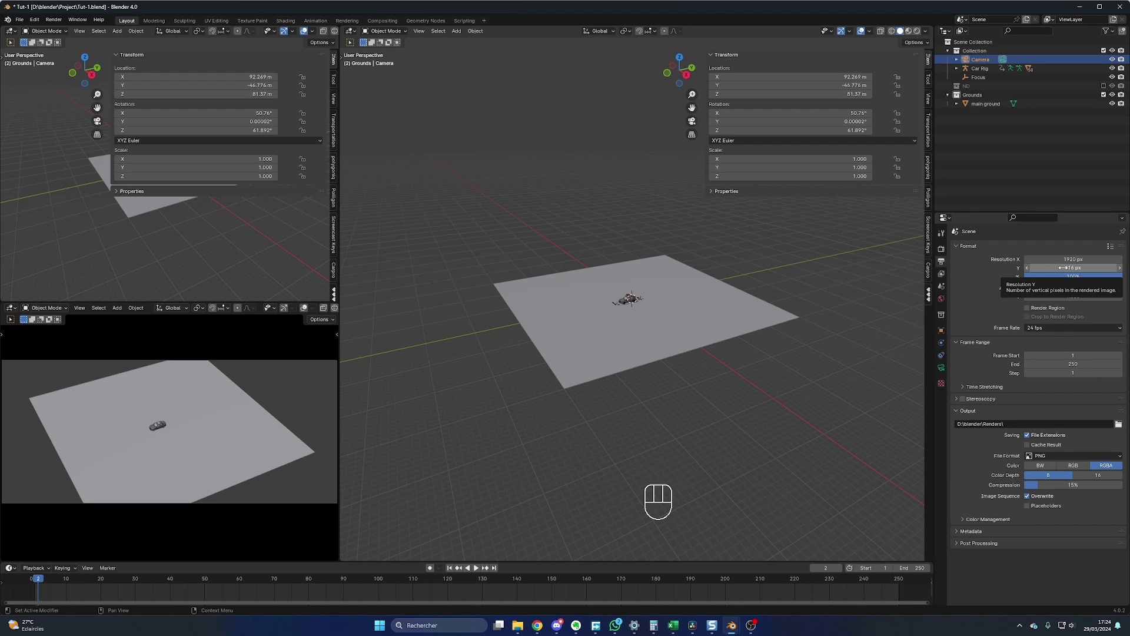
click(248, 341)
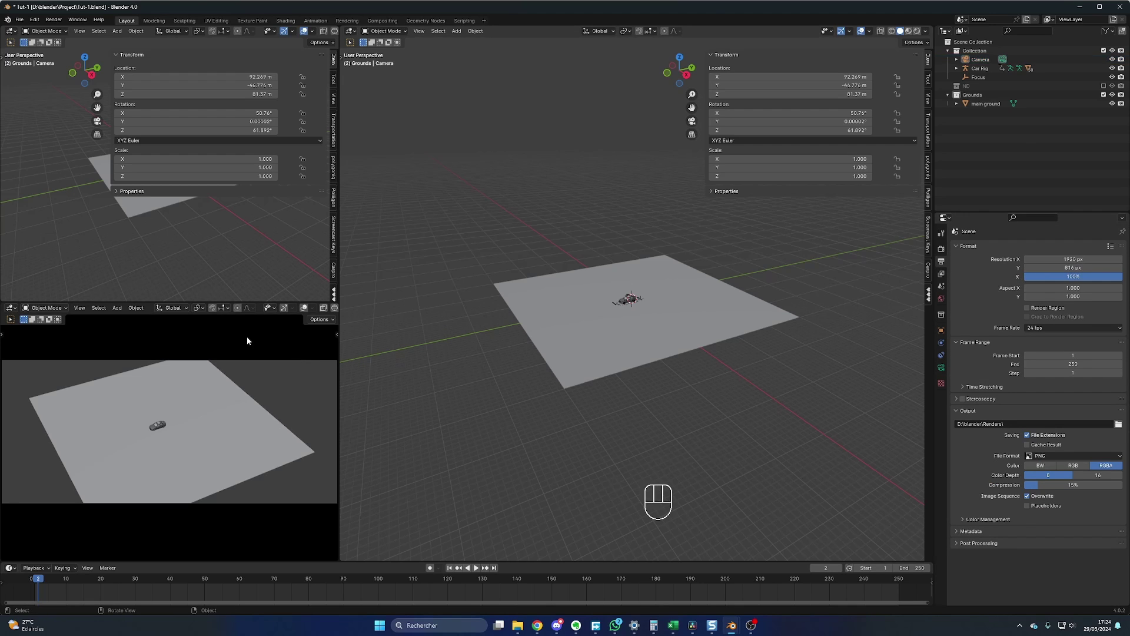
key(n)
click(333, 375)
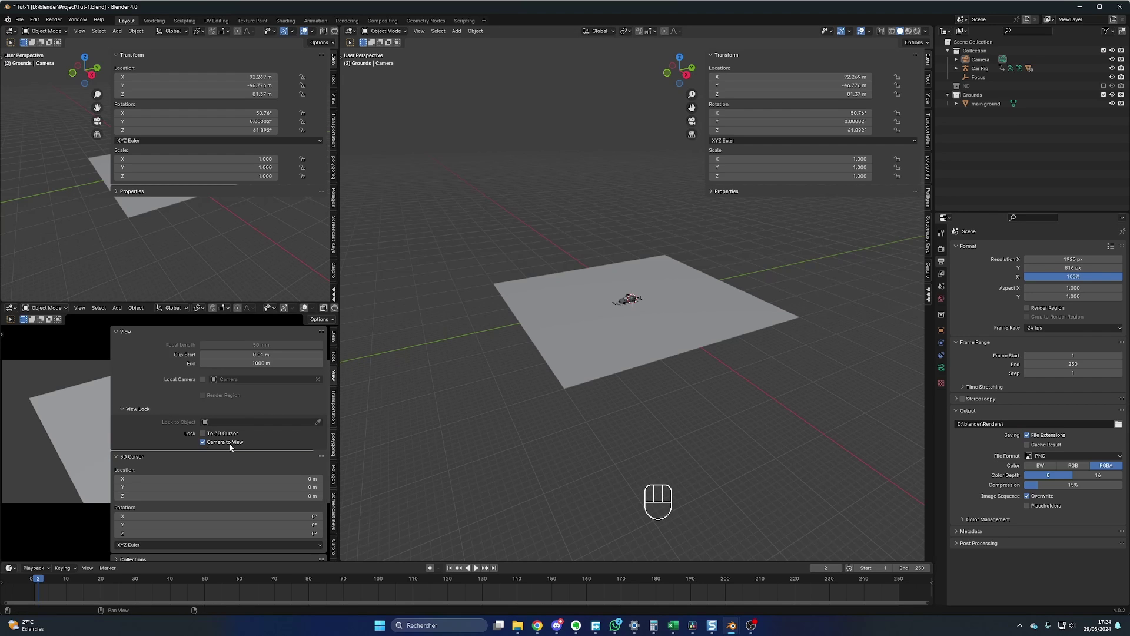
click(203, 443)
key(n)
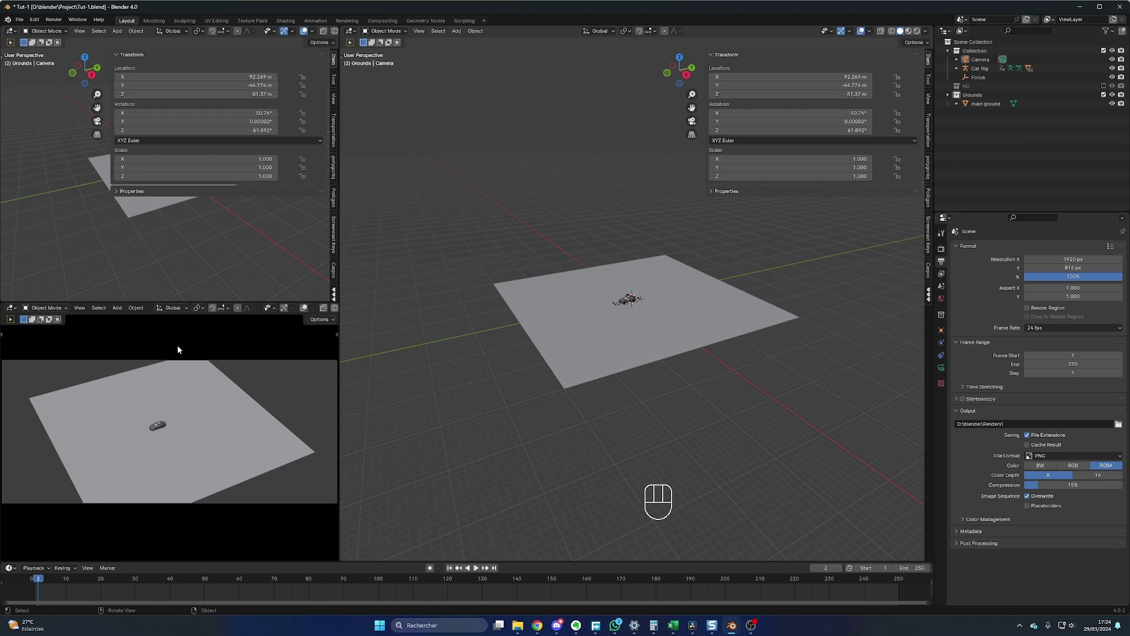
key(ctrl)
mouse_move(278, 432)
ctrl+middle_down()
mouse_move(277, 448)
mouse_move(279, 432)
ctrl+middle_up()
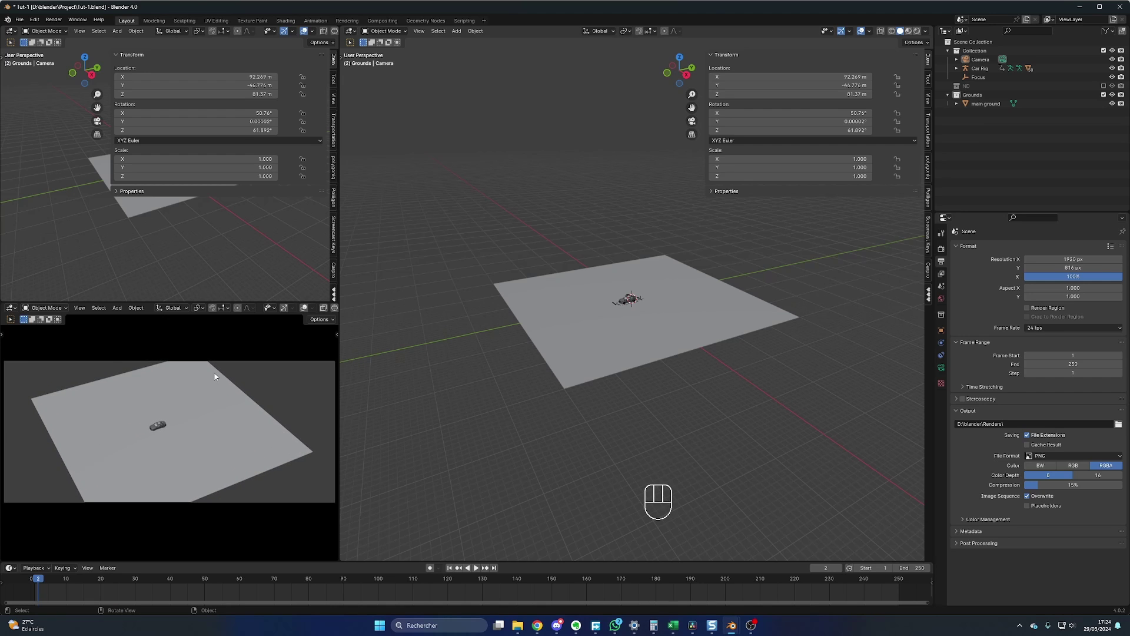
- Lock the camera to the view and swing it low beside the car for a side shot
key(n)
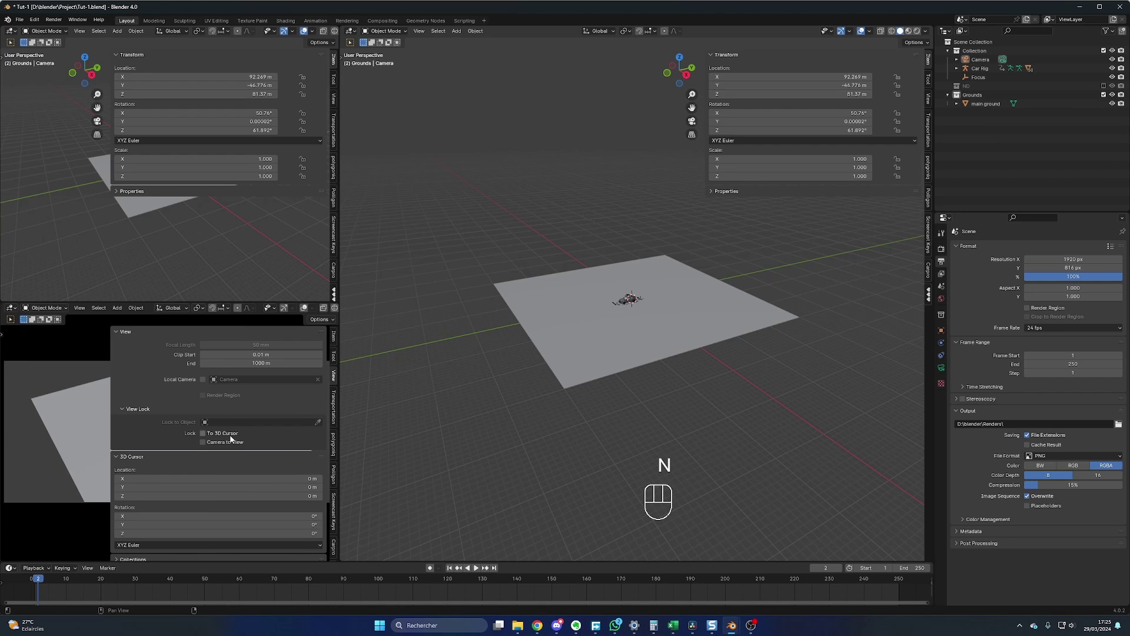
click(203, 441)
click(203, 441)
key(n)
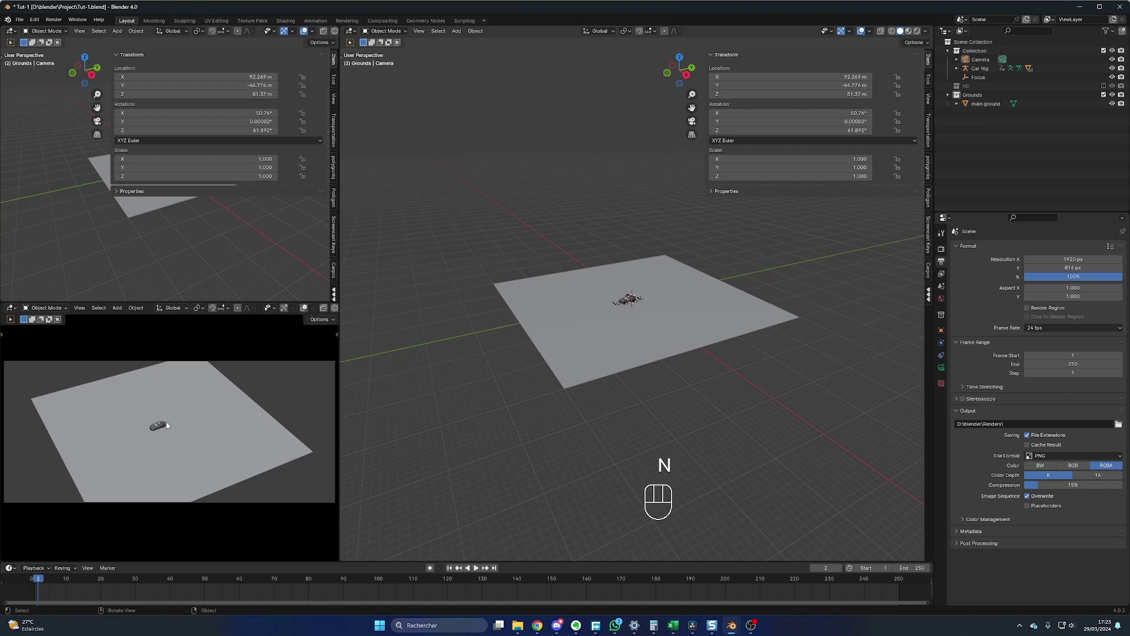
middle_drag(166, 422, 176, 391)
ctrl+middle_drag(203, 433, 204, 415)
middle_drag(659, 398, 694, 395)
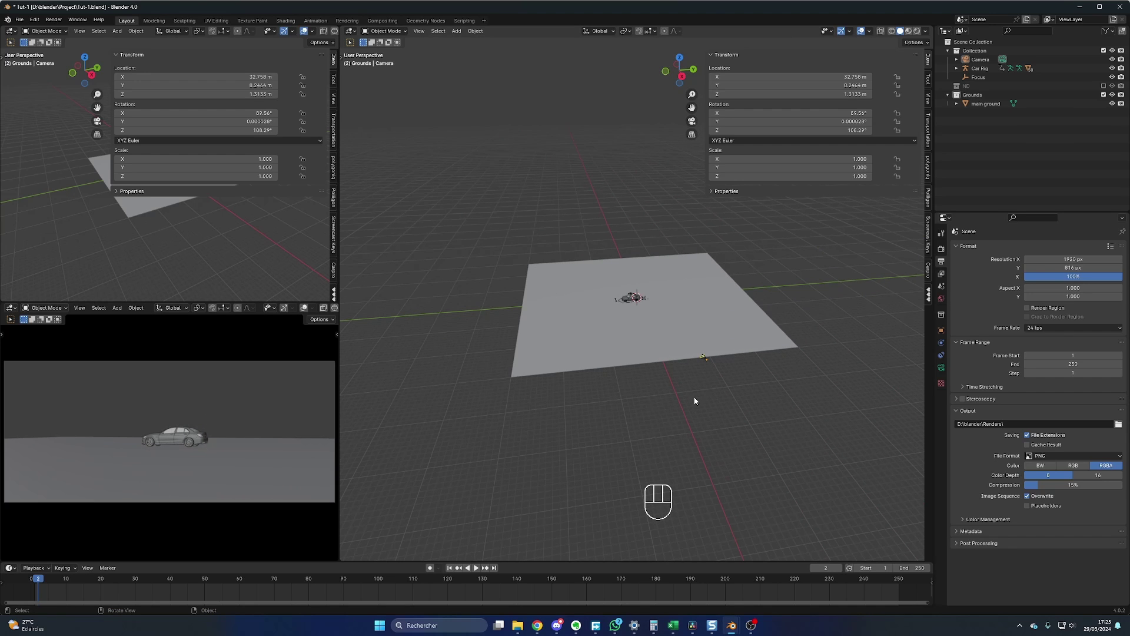
- Add a new plane to the Grounds collection and slide it level across the ground
click(980, 95)
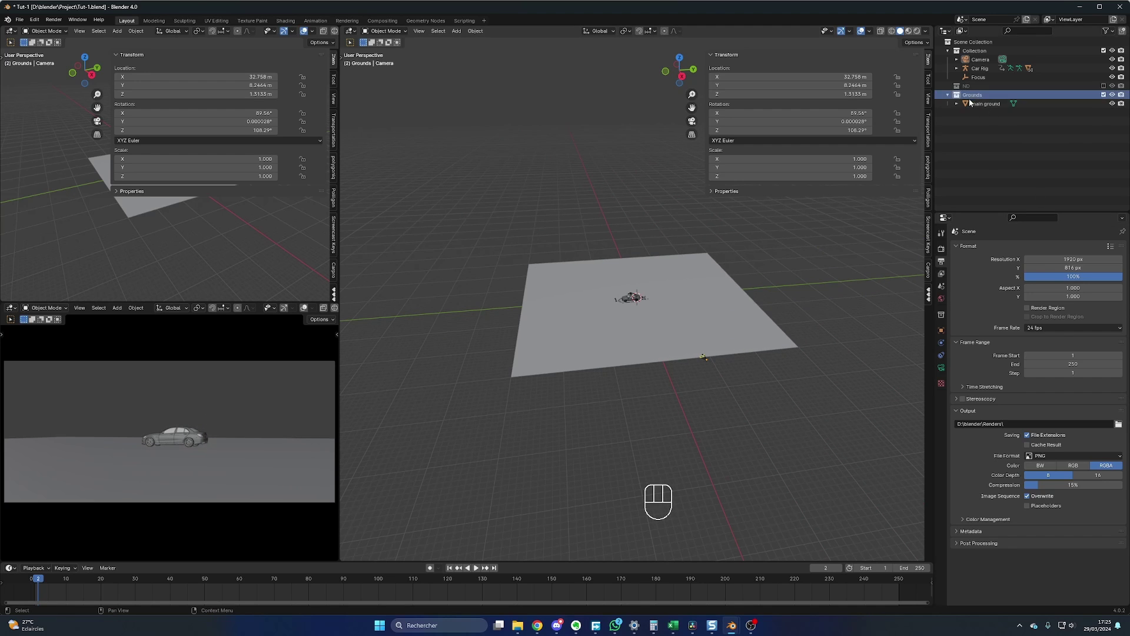
middle_drag(638, 366, 609, 422)
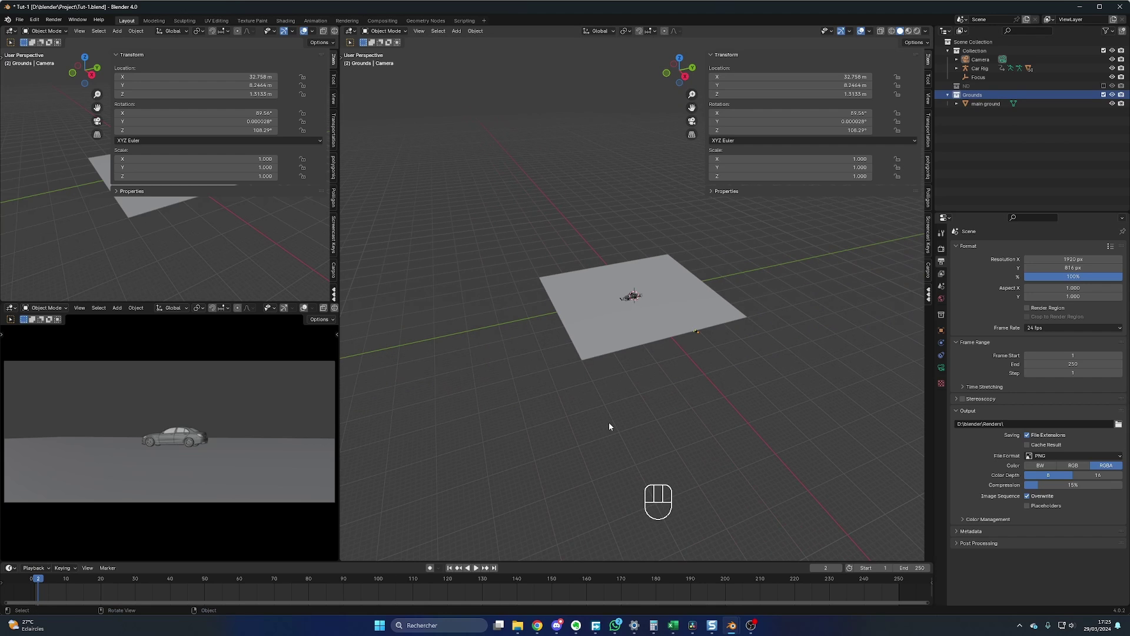
key(shift+a)
mouse_move(609, 422)
click(644, 422)
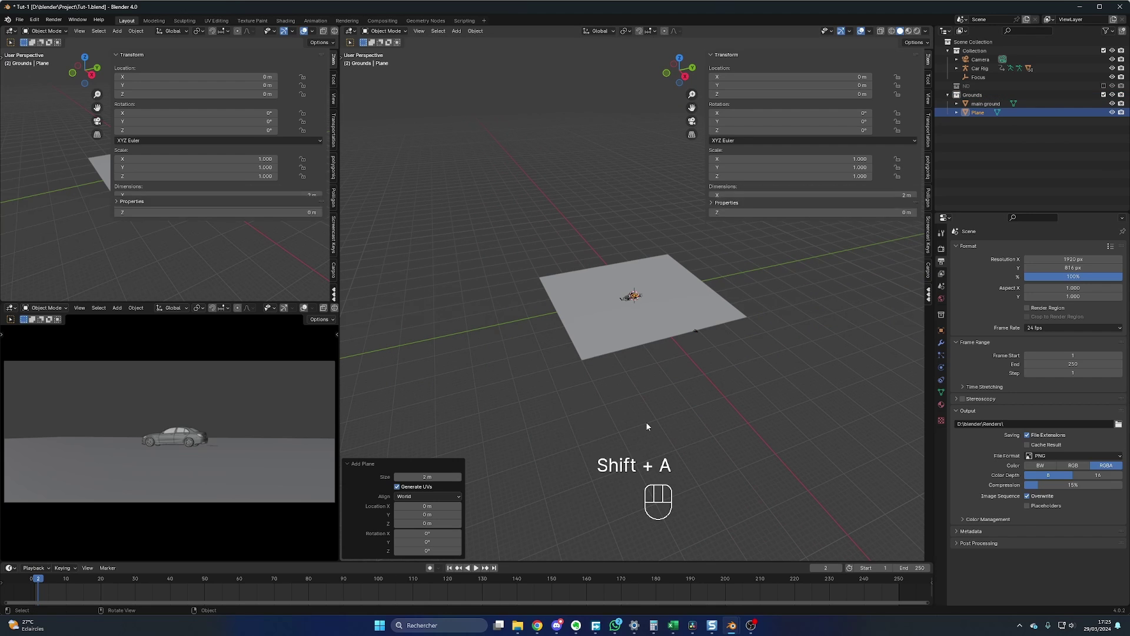
key(g)
key(shift+z)
click(542, 363)
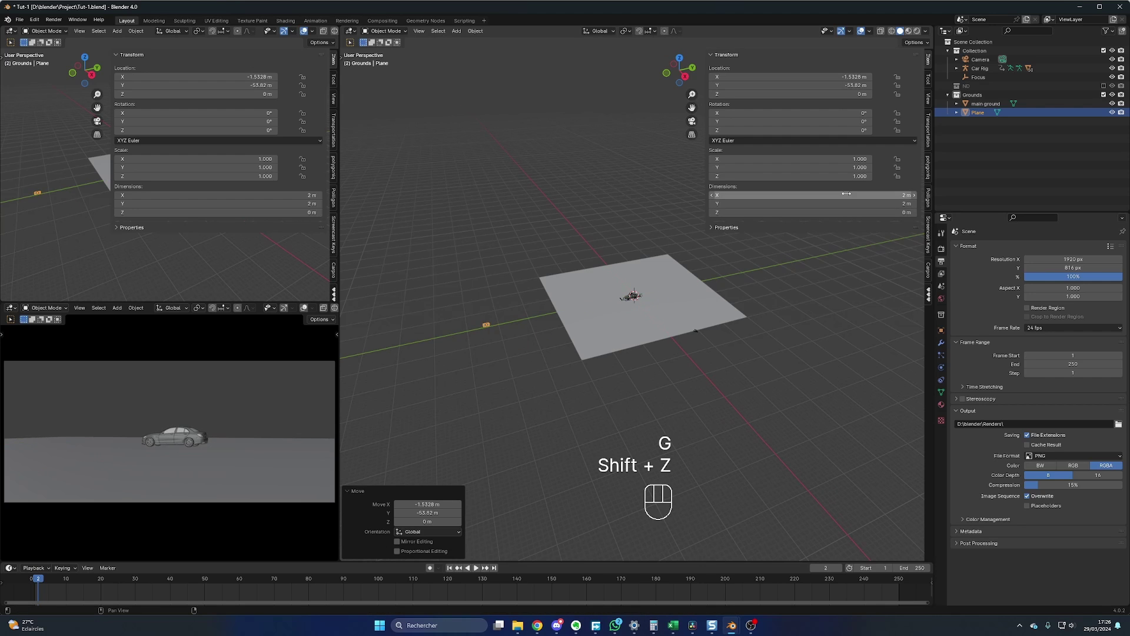
- Resize the plane to 200 m by 200 m and place it beside the main ground
drag(847, 203, 846, 195)
text(200)
key(Return)
key(g)
key(shift+z)
click(553, 247)
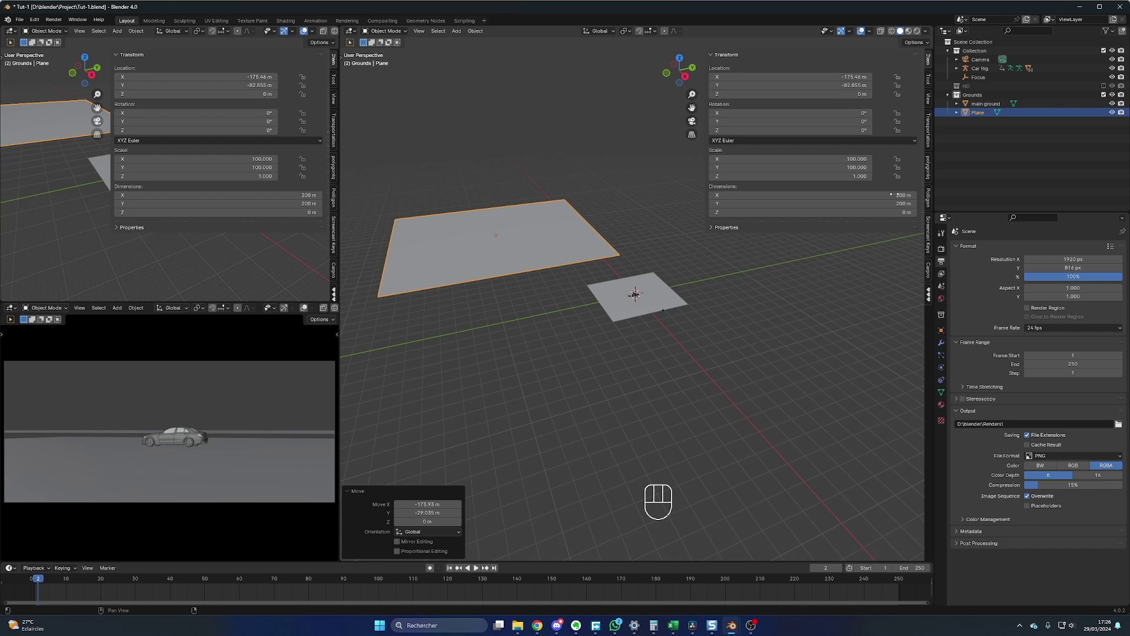
click(980, 59)
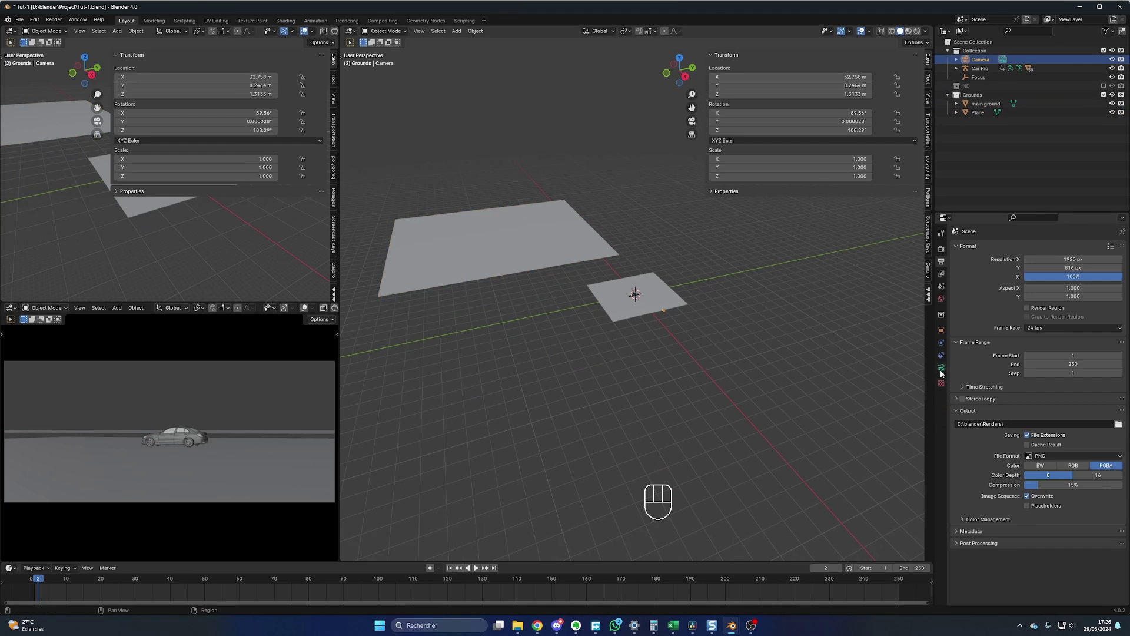
click(941, 371)
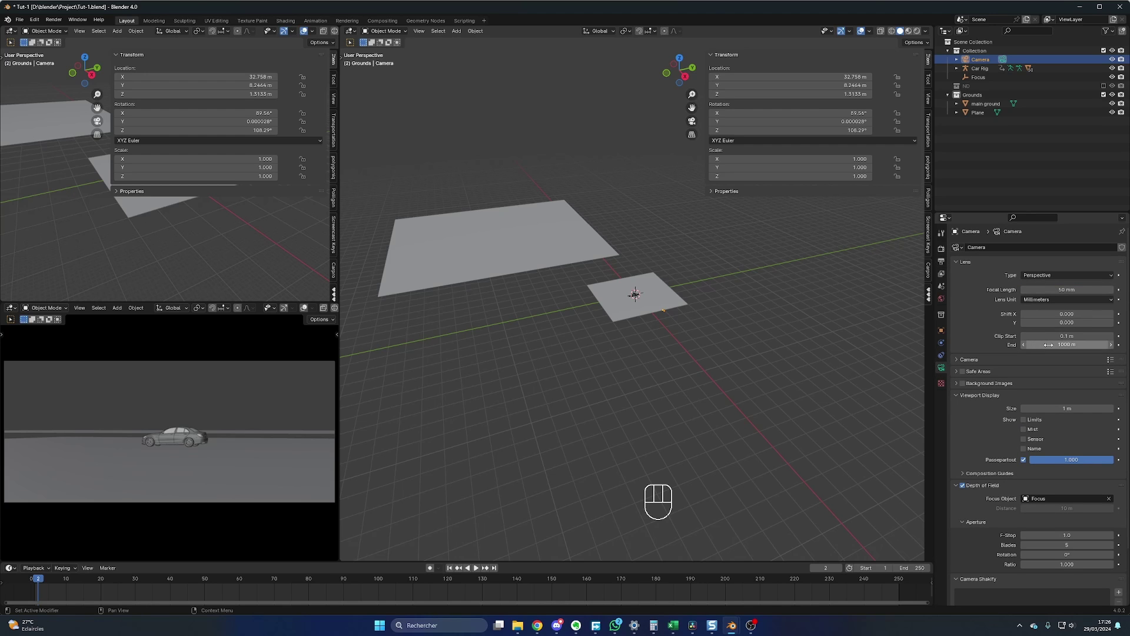
- Subdivide the new ground plane in Edit Mode with 100 cuts
click(555, 318)
key(Tab)
key(Tab)
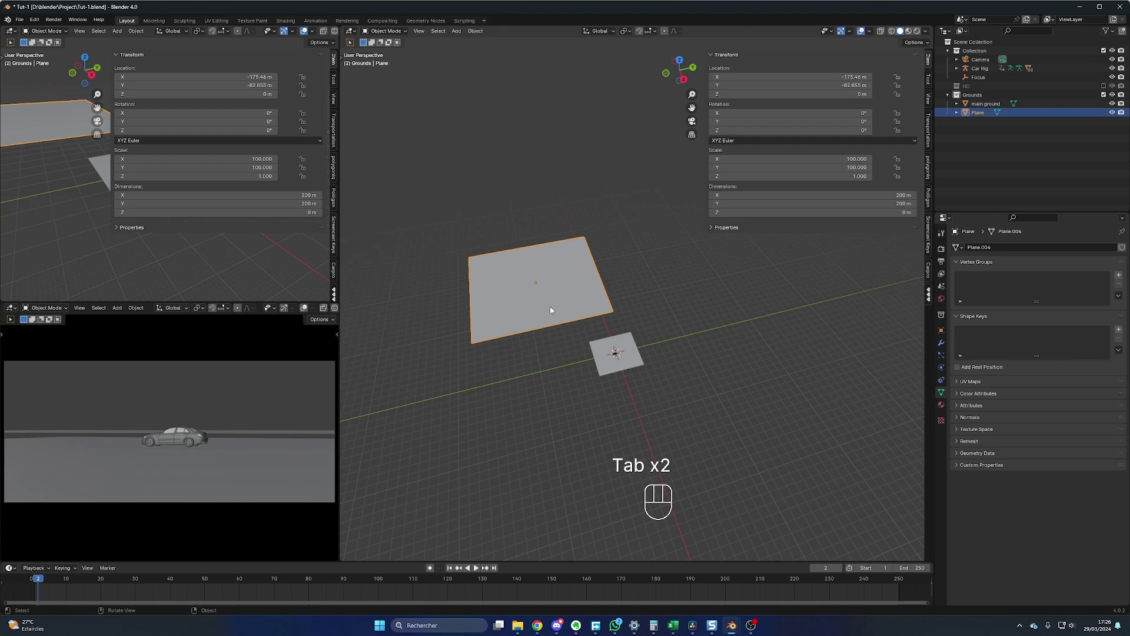
key(Tab)
right_click(552, 305)
click(552, 306)
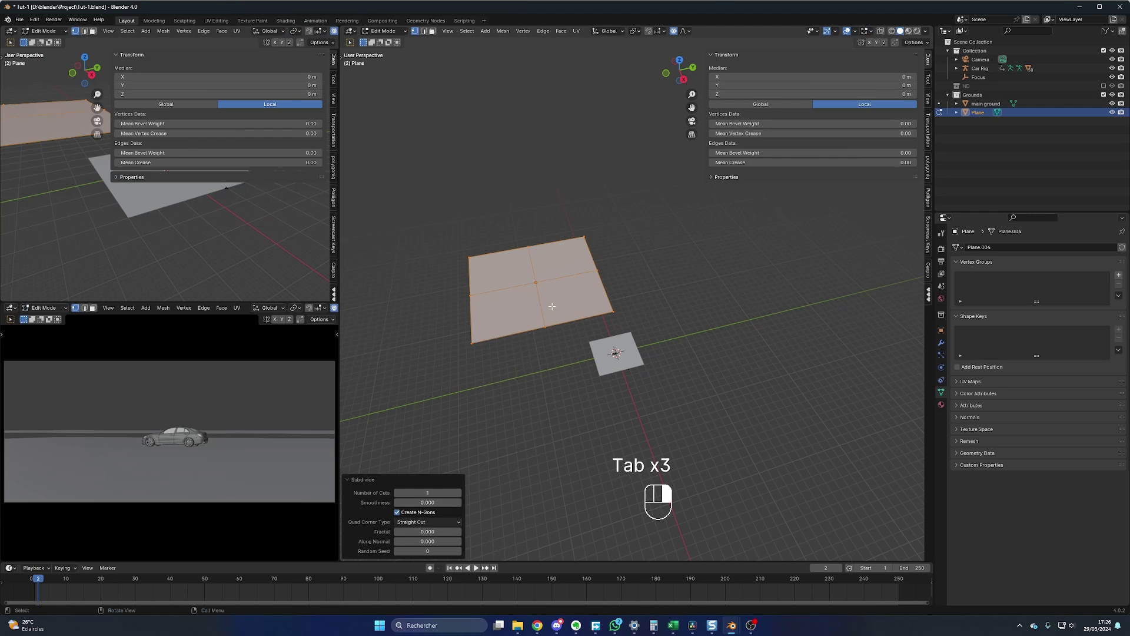
click(430, 492)
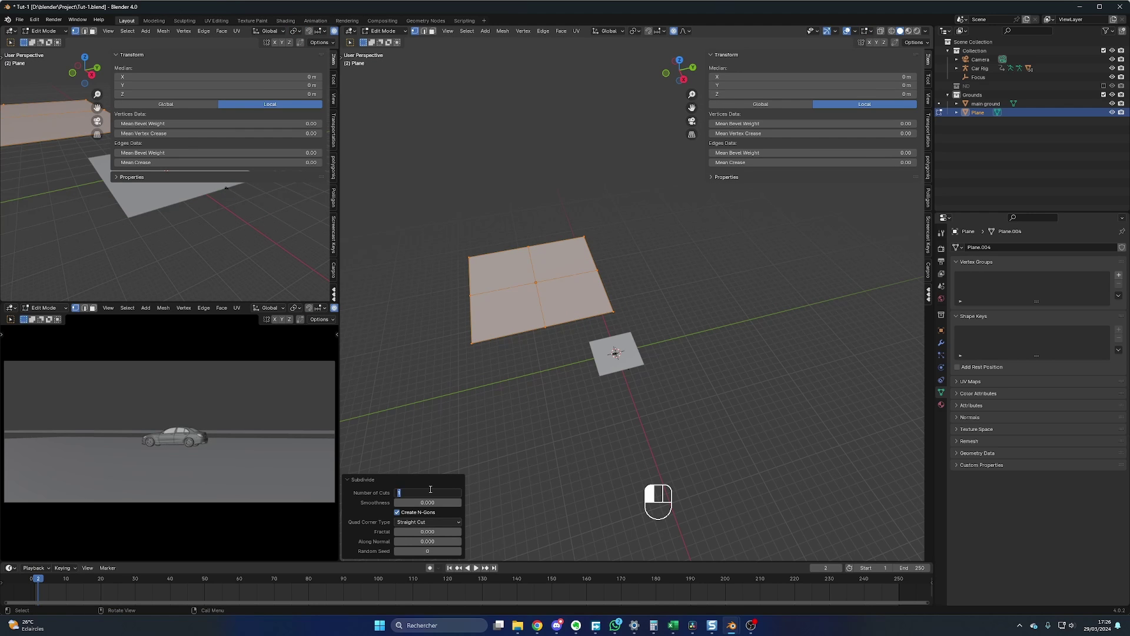
text(100)
key(Return)
- With Proportional Editing on, raise a middle vertex along Z into a tall smooth hill
click(638, 381)
scroll(637, 382, up, 5)
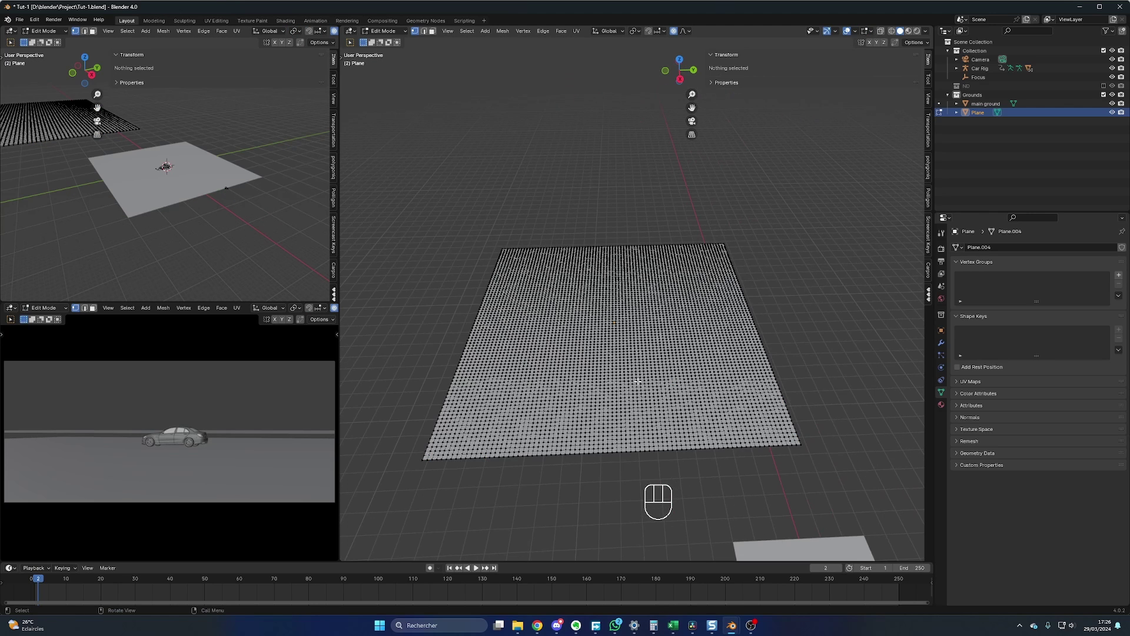
middle_drag(638, 381, 655, 383)
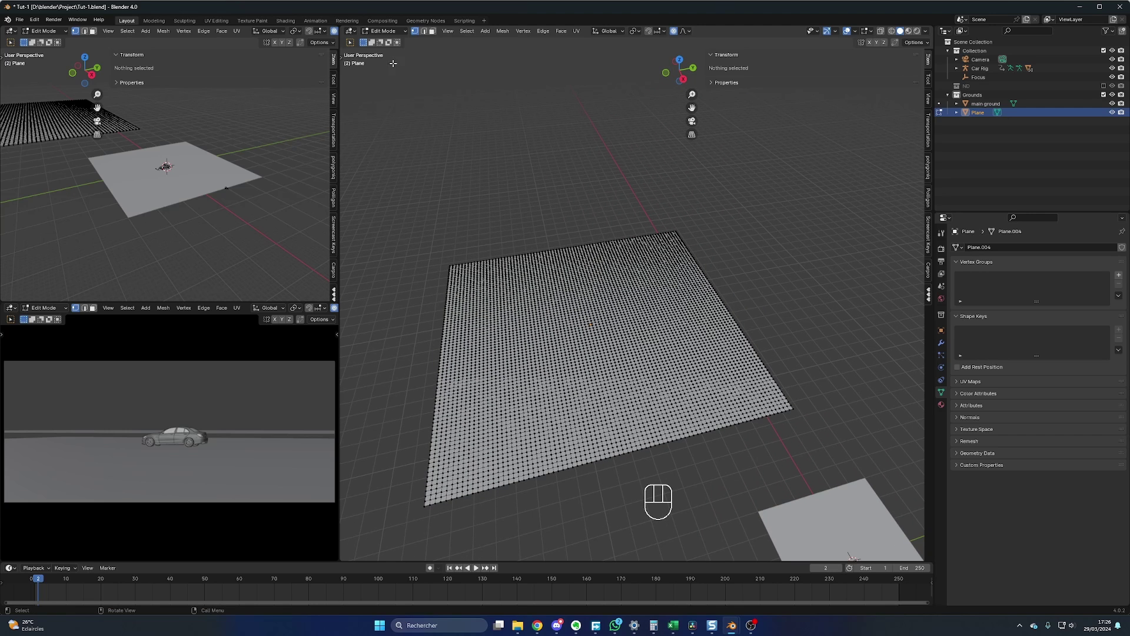
click(674, 31)
click(675, 31)
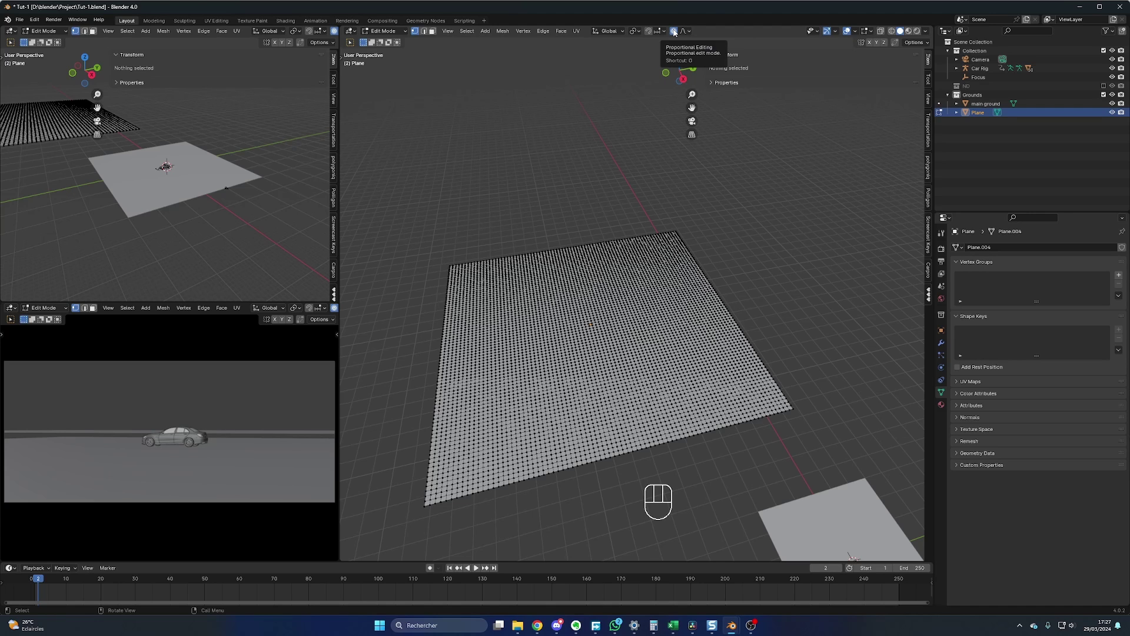
click(663, 302)
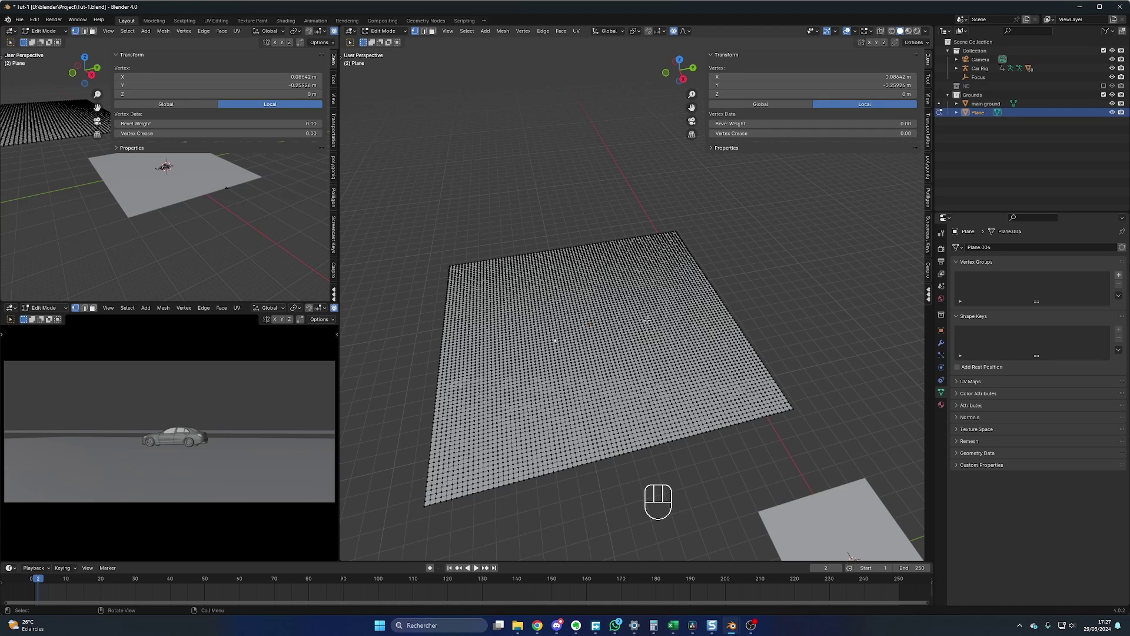
key(g)
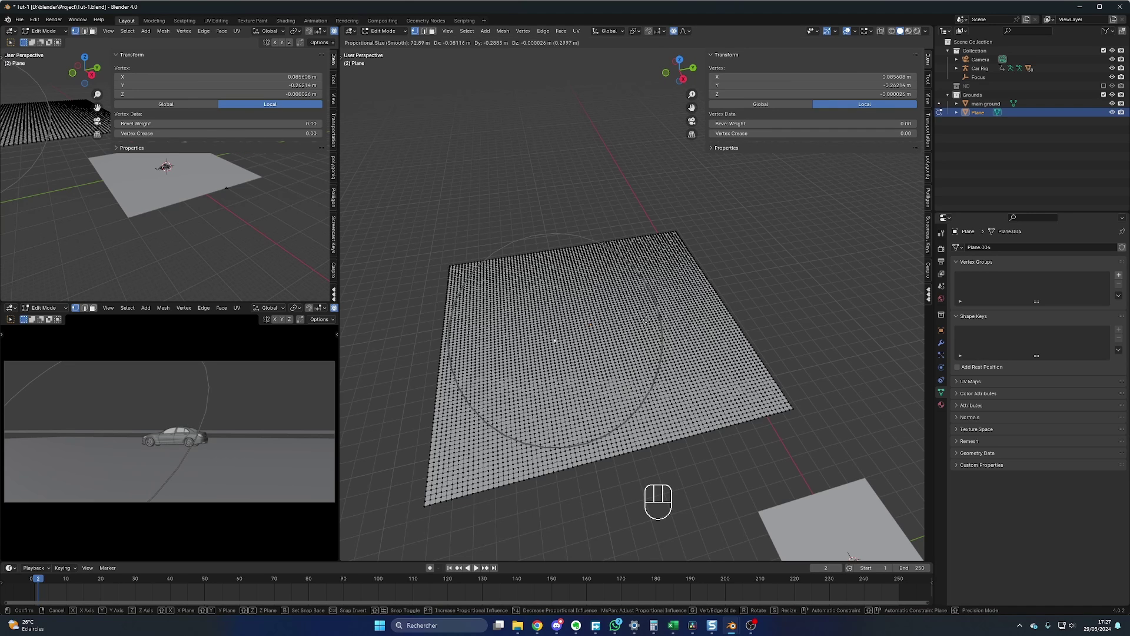
scroll(646, 320, down, 1)
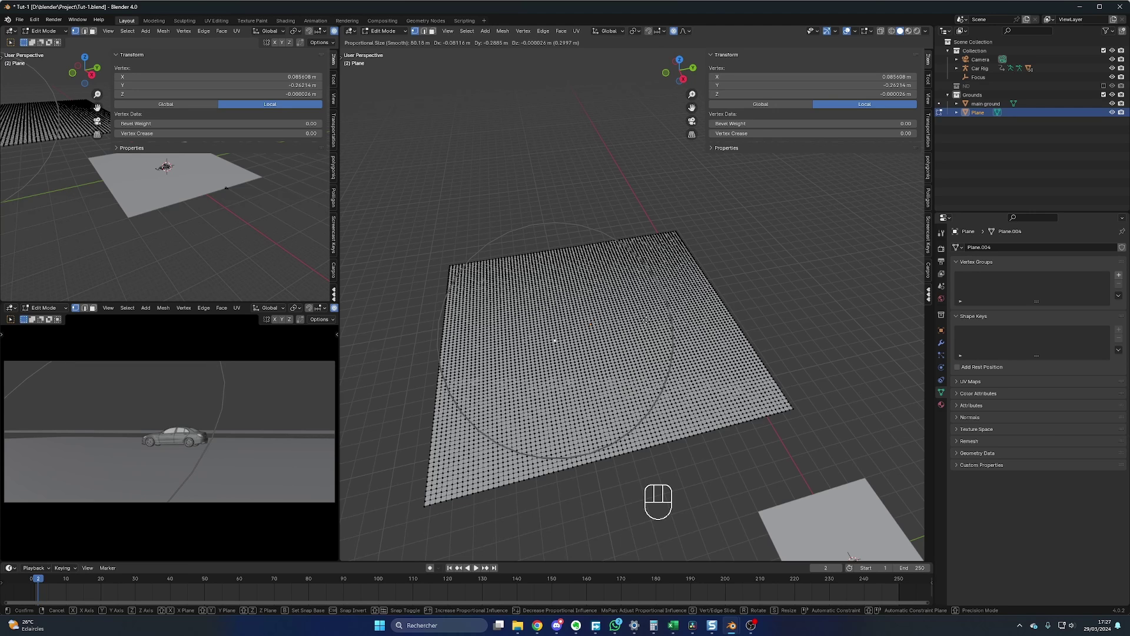
scroll(647, 320, up, 3)
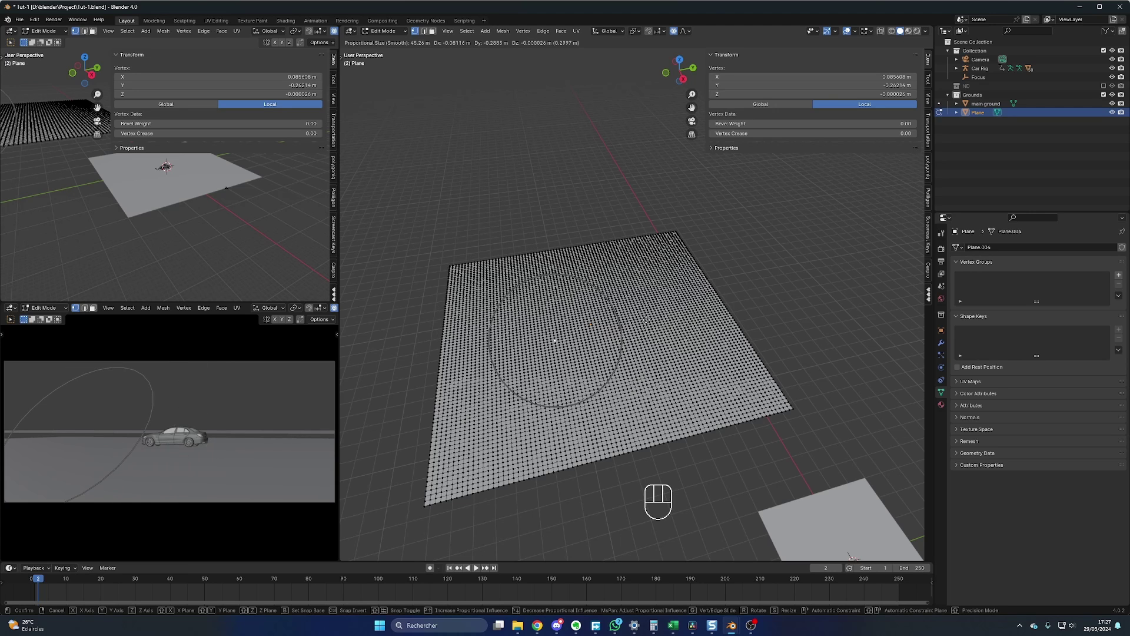
key(Escape)
key(z)
key(g)
key(z)
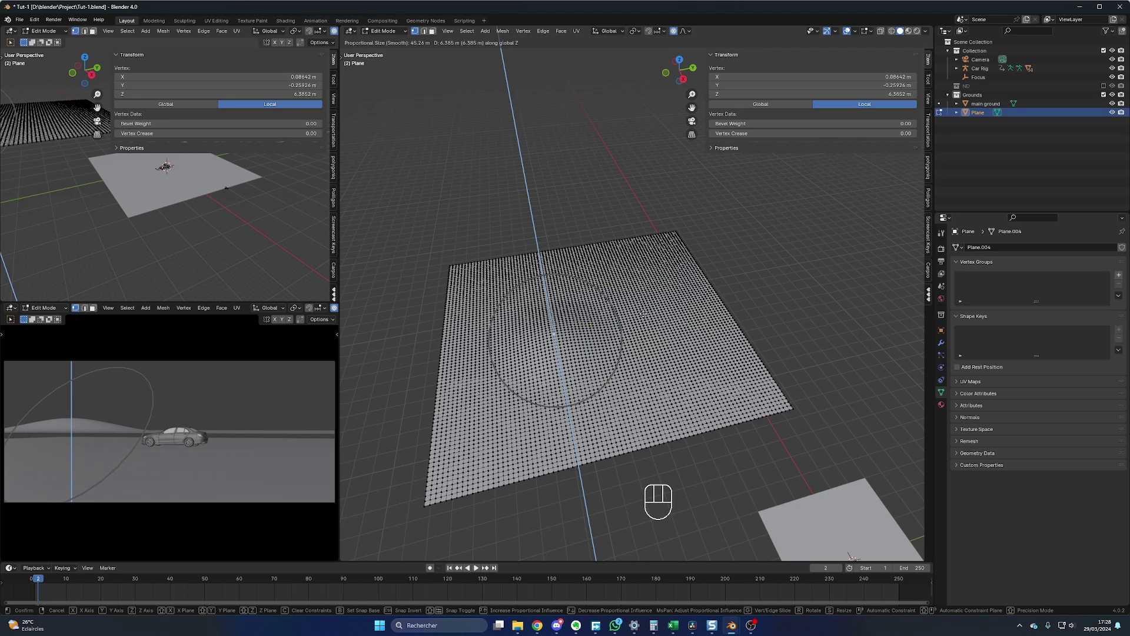
shift+click(681, 307)
- Raise a vertex on the grid's right along Z into a second, lower hill
middle_drag(681, 308, 639, 306)
click(641, 303)
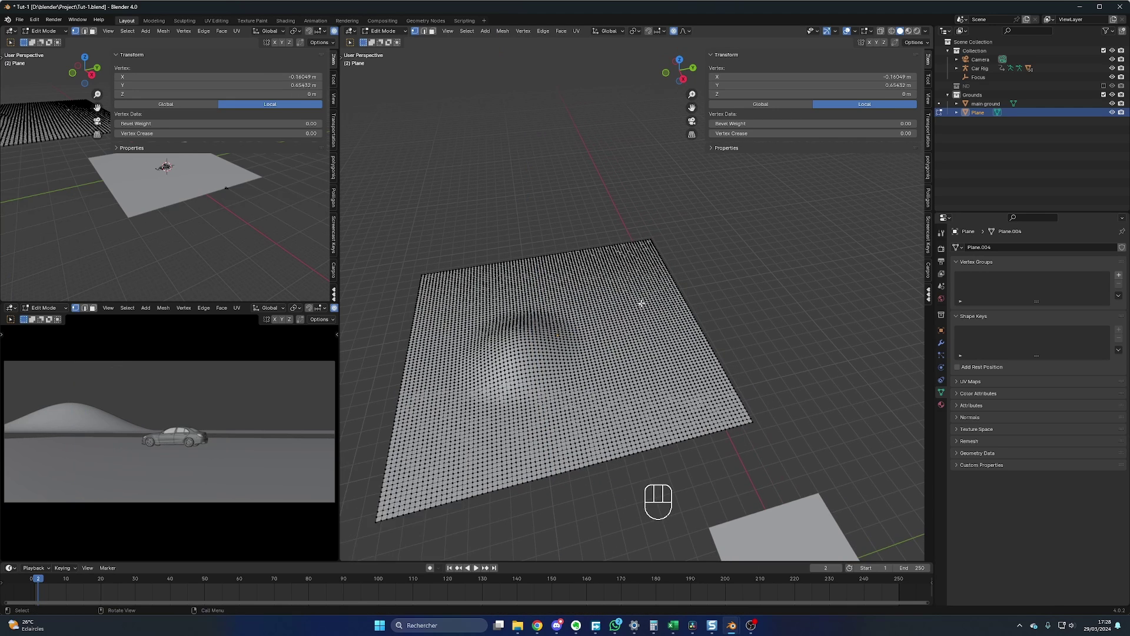
key(g)
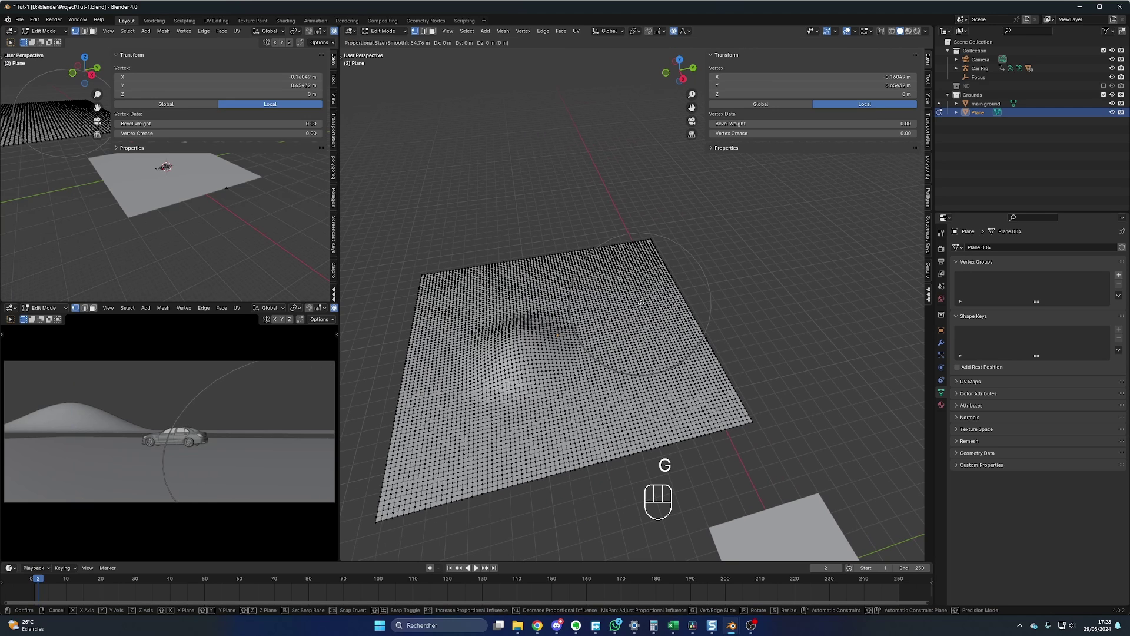
key(z)
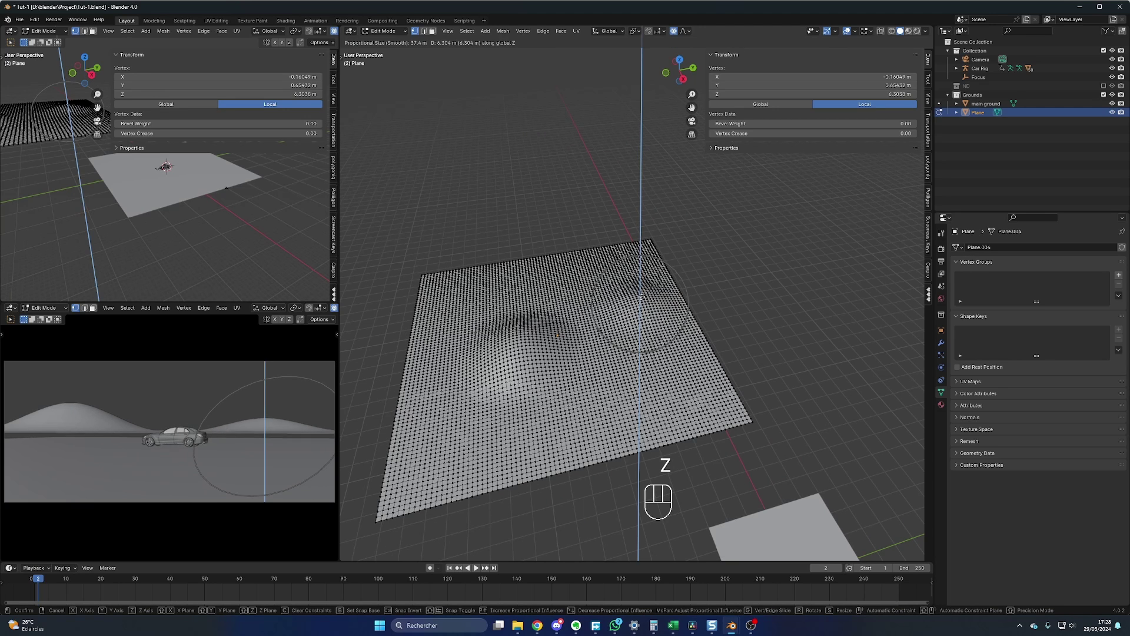
click(641, 296)
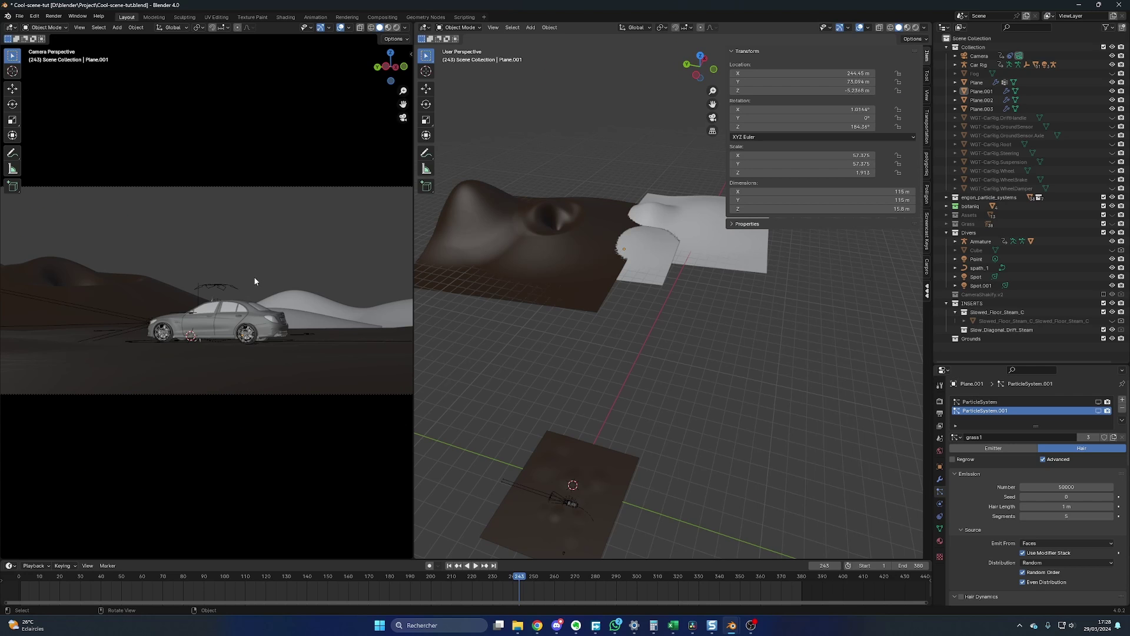
middle_drag(635, 318, 650, 335)
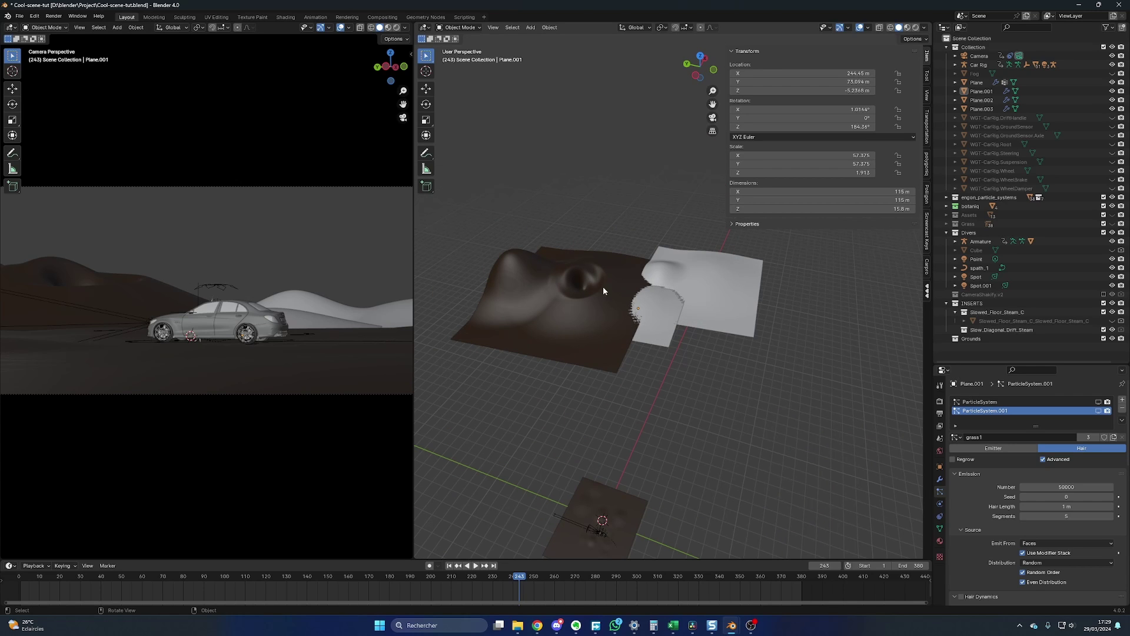
middle_drag(576, 304, 582, 302)
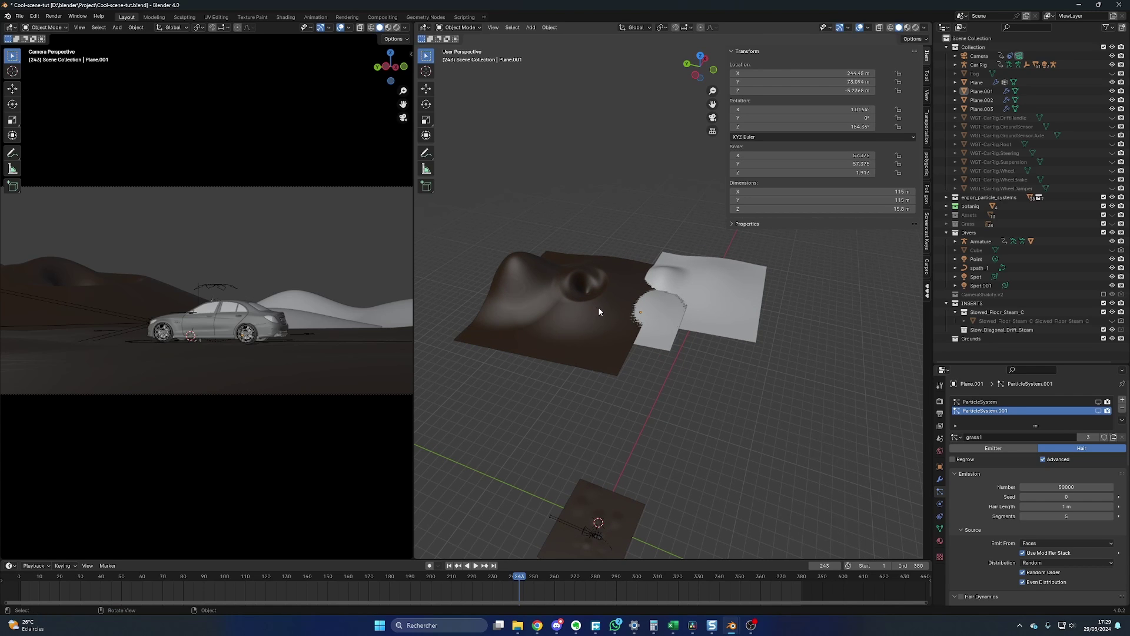
click(585, 341)
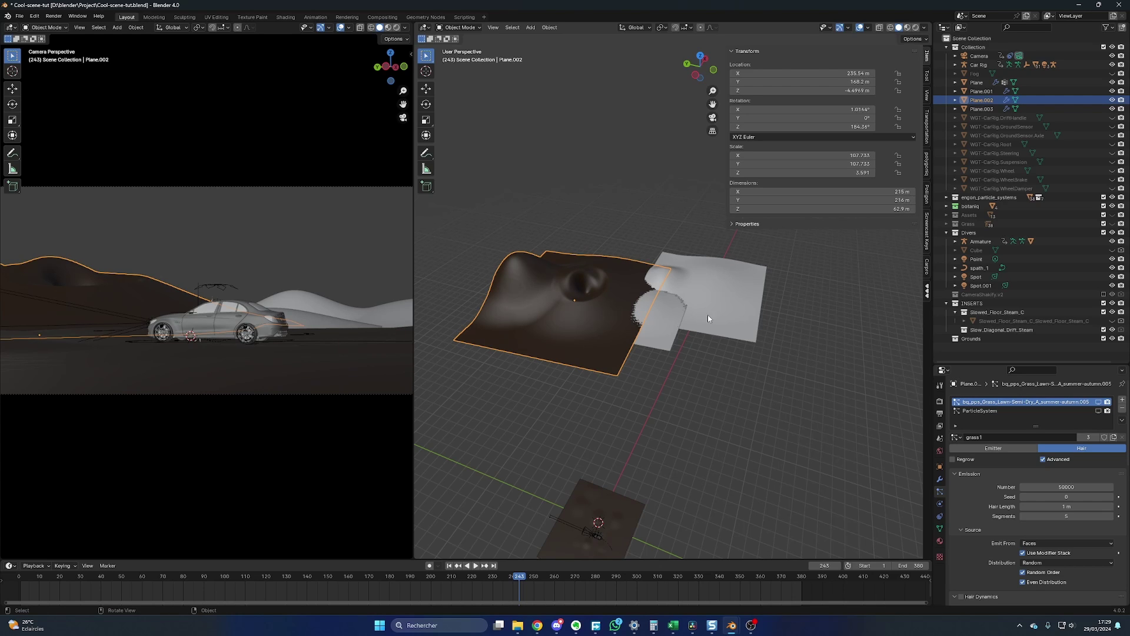
click(676, 330)
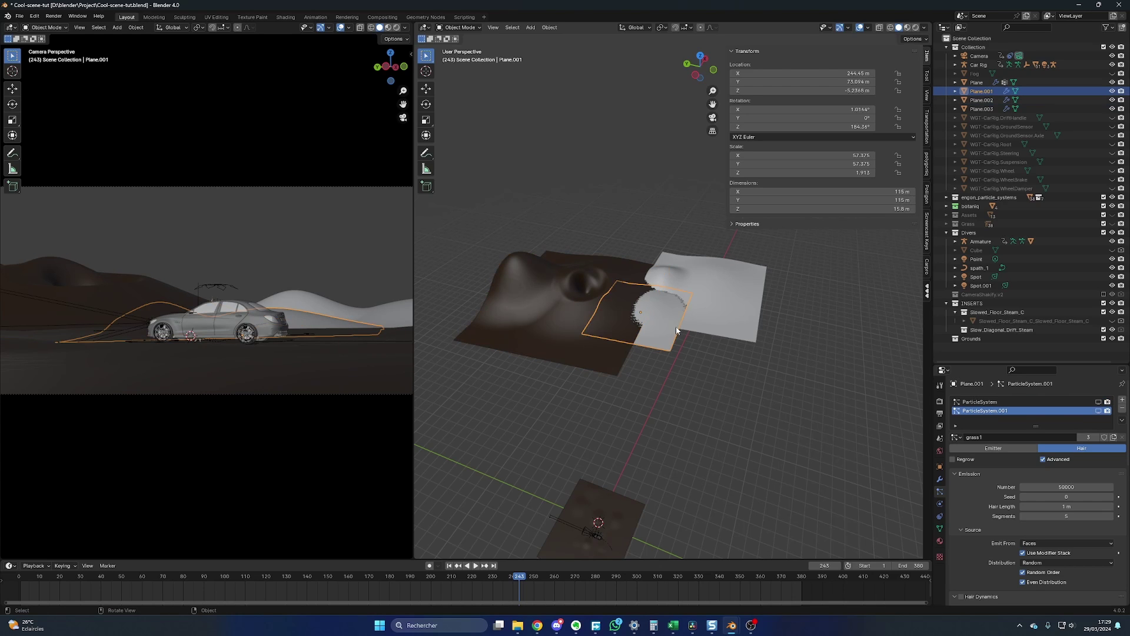
click(763, 305)
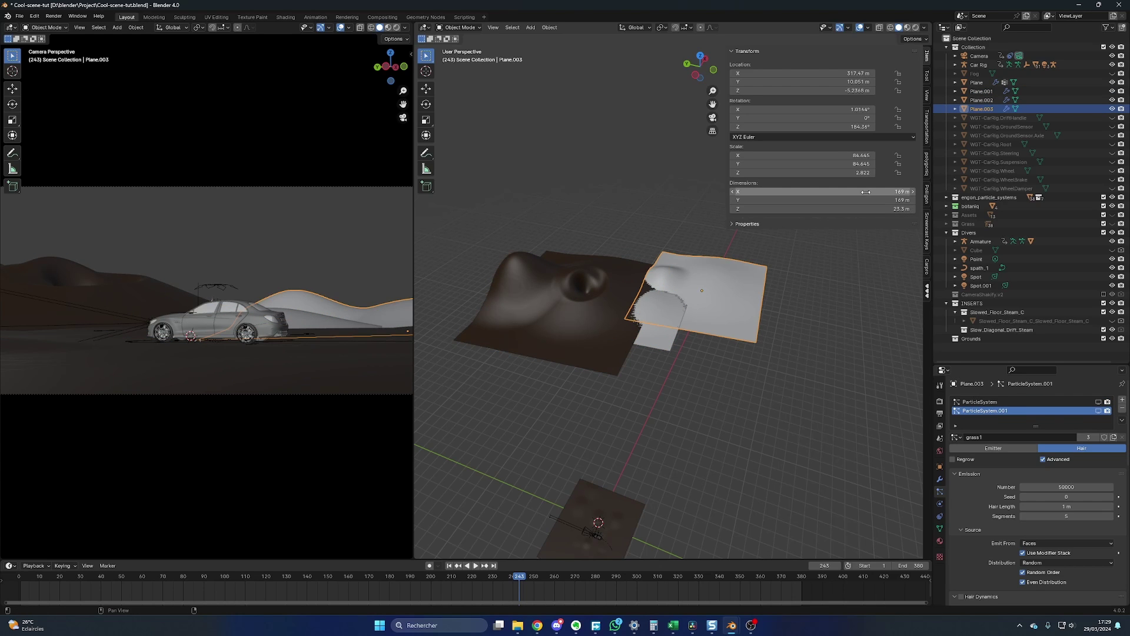
middle_drag(628, 316, 615, 330)
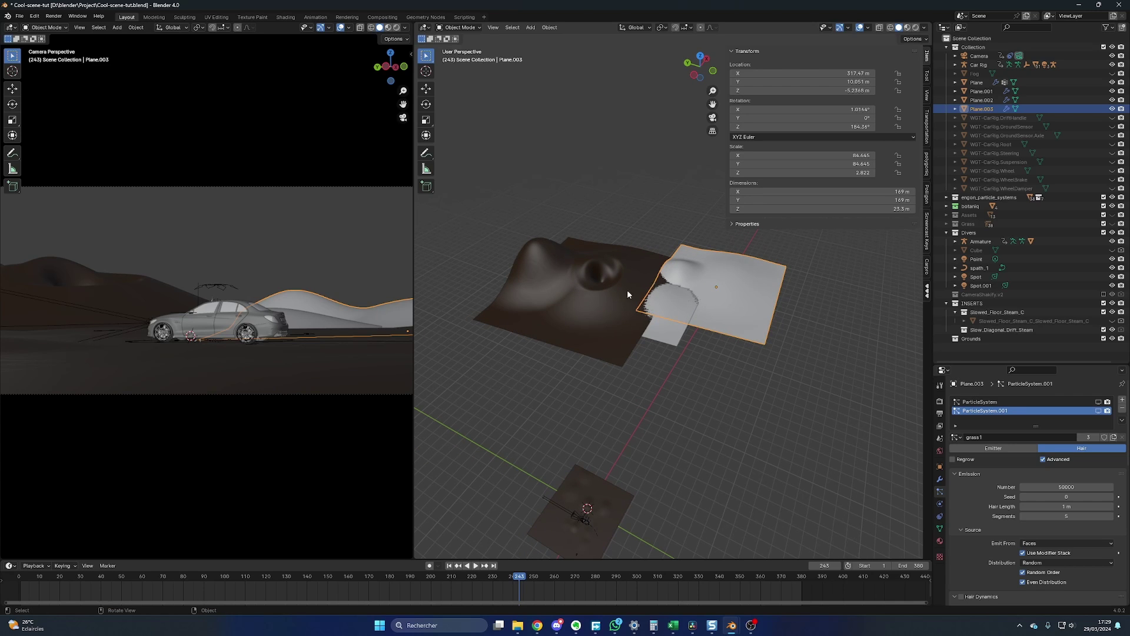
middle_drag(641, 296, 607, 333)
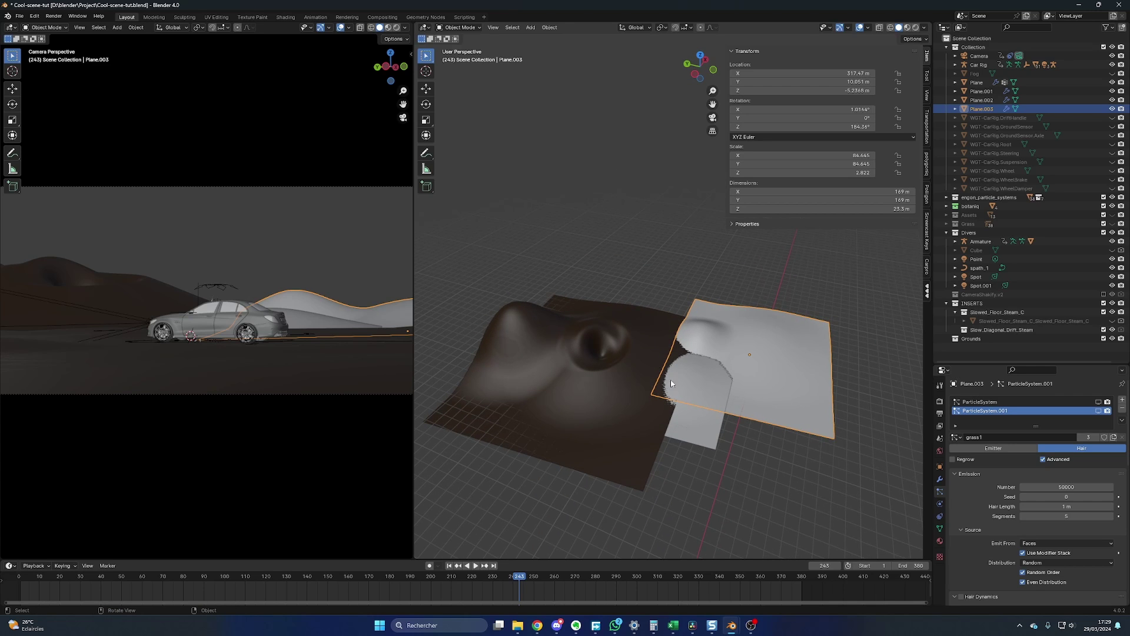
middle_drag(628, 379, 665, 380)
key(alt+a)
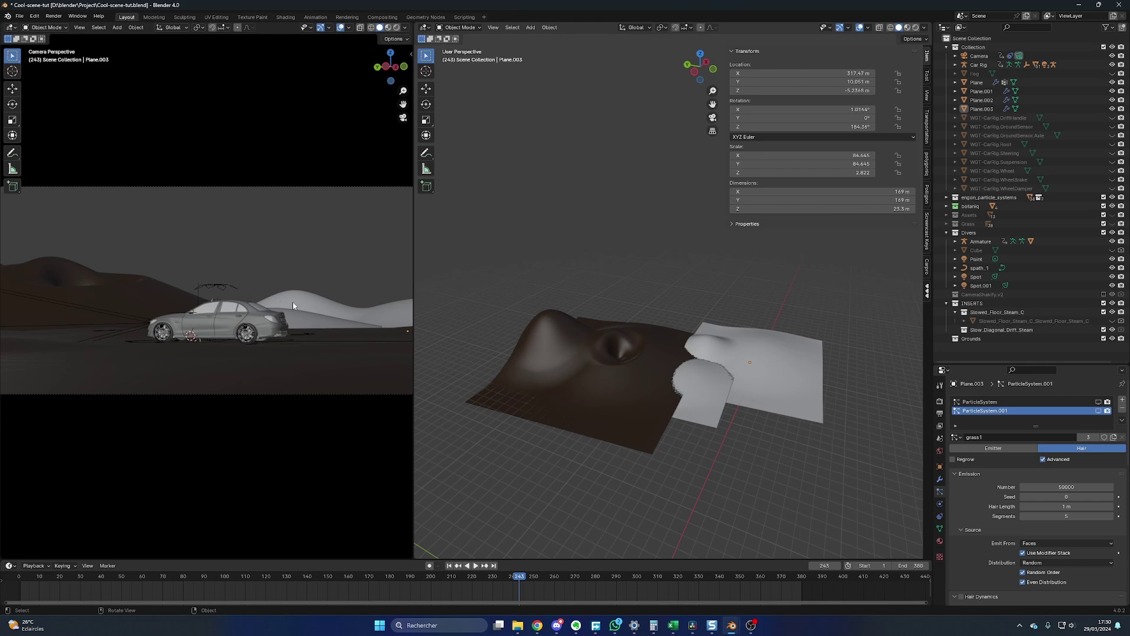
- Scatter Botaniq's Grass Lawn Semi Dry onto the main ground, then orbit to view the grass
middle_drag(492, 348, 577, 320)
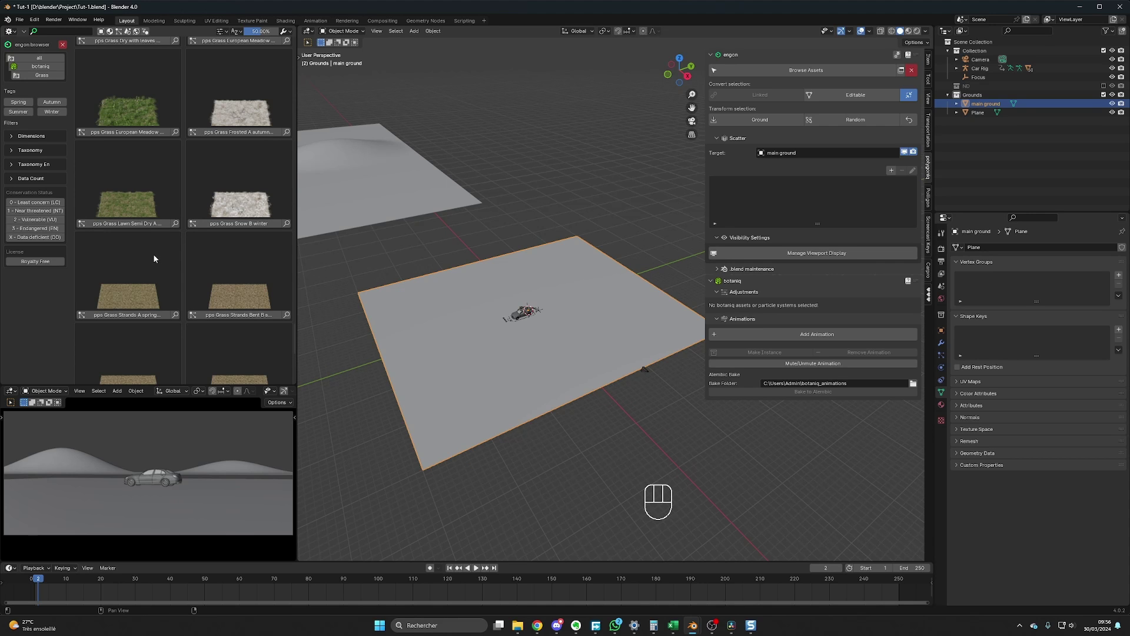
click(131, 207)
middle_drag(451, 321, 618, 354)
click(618, 354)
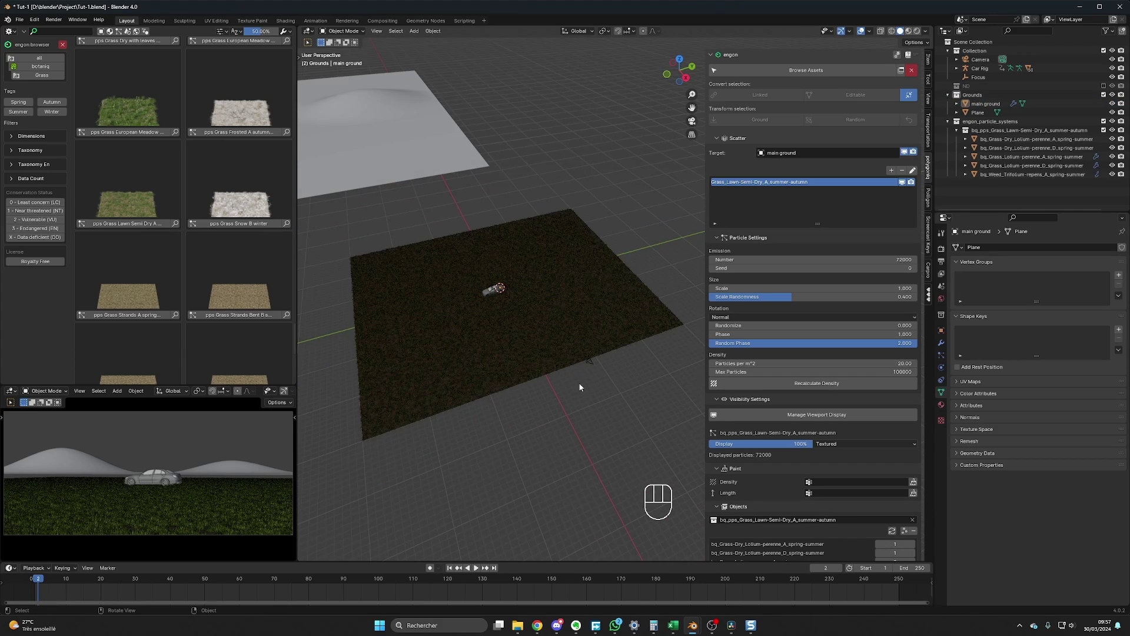
mouse_move(577, 386)
middle_down()
mouse_move(584, 376)
mouse_move(577, 388)
middle_up()
middle_drag(567, 335, 575, 322)
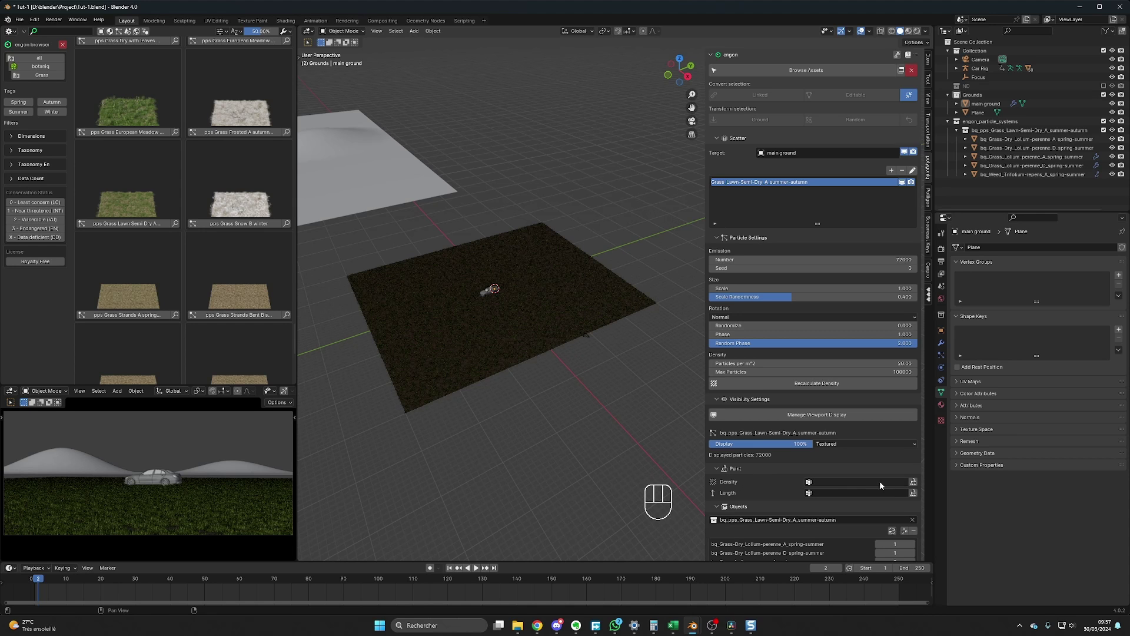
- Weight-paint grass density patches across the middle, top and left of the ground
click(914, 483)
middle_drag(550, 380, 549, 416)
scroll(560, 398, up, 1)
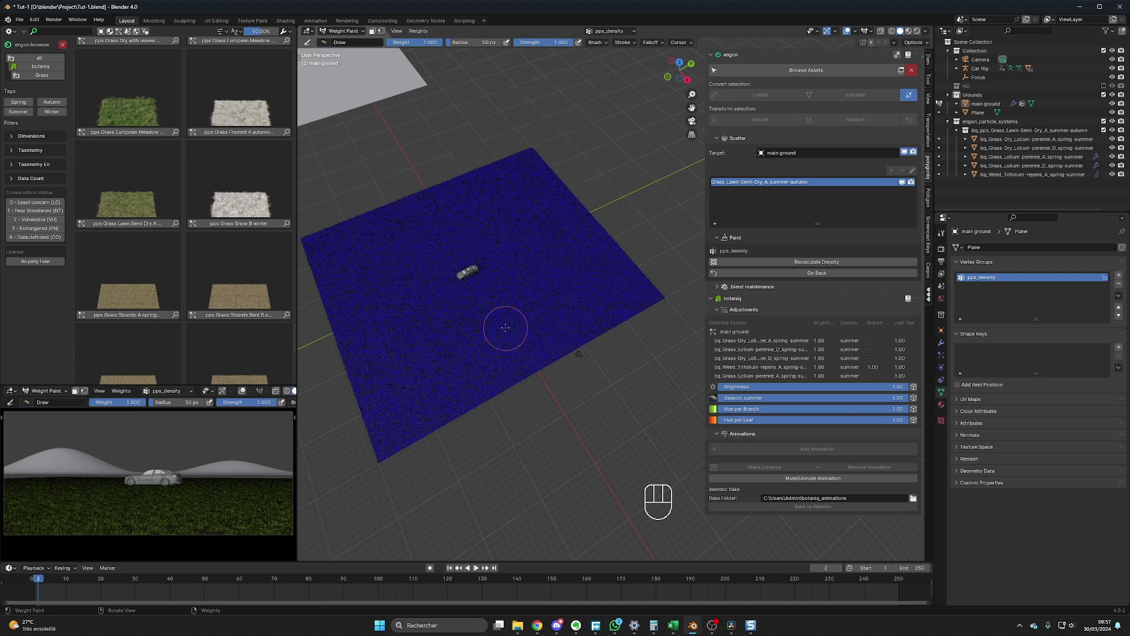
click(504, 327)
drag(523, 323, 560, 285)
drag(530, 242, 433, 248)
click(415, 288)
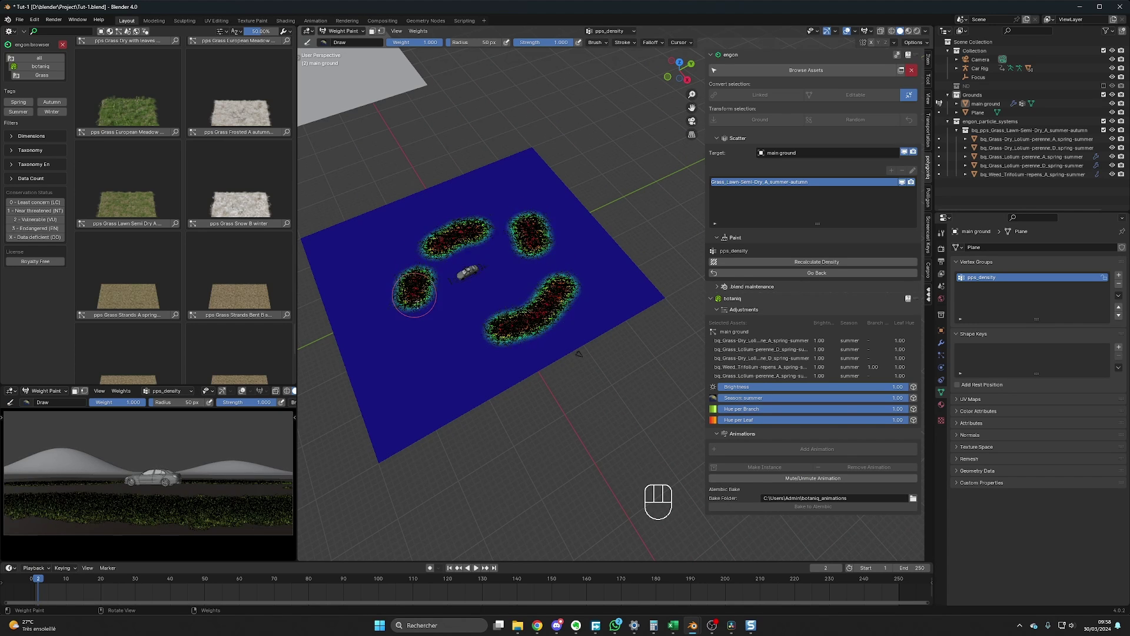
click(420, 356)
drag(419, 356, 459, 318)
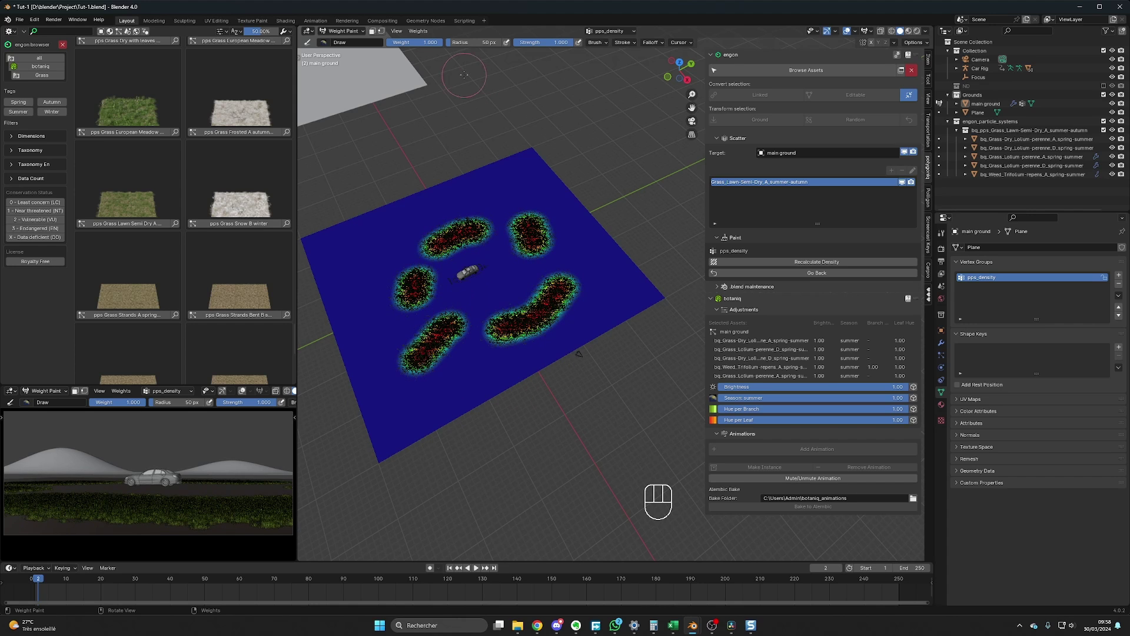
- Paint thin grass strokes around the car with a 20 px brush radius
click(465, 44)
text(20)
key(Return)
click(493, 287)
mouse_move(493, 286)
mouse_down()
mouse_move(581, 258)
mouse_move(591, 295)
mouse_move(427, 300)
mouse_move(394, 321)
mouse_up()
click(605, 282)
drag(480, 248, 515, 255)
drag(510, 213, 533, 218)
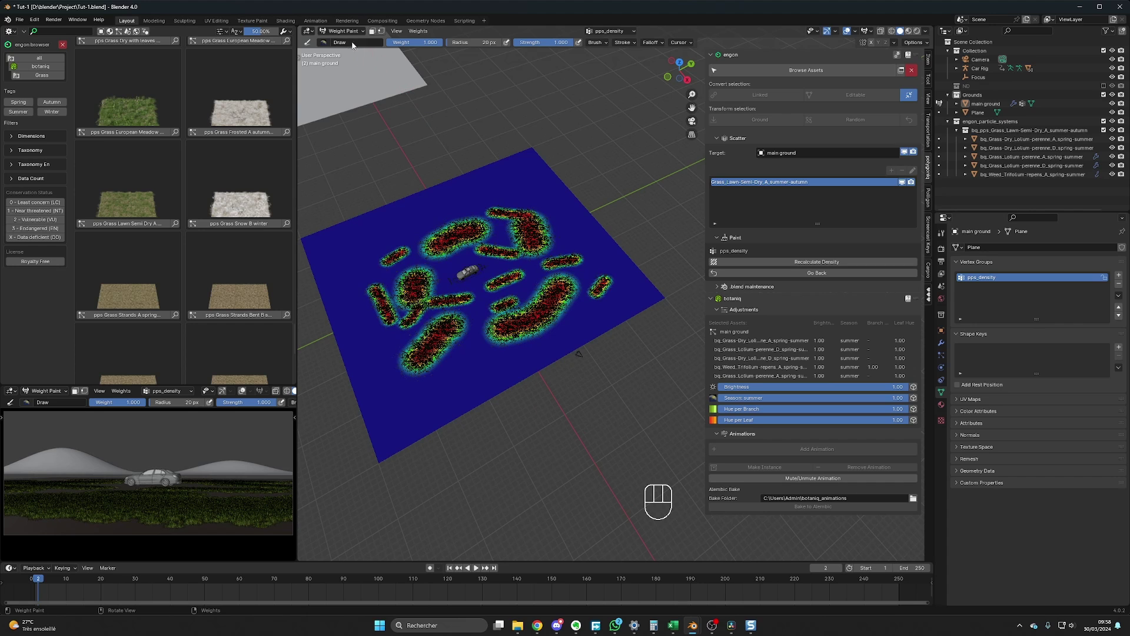
- Remove grass weight from the right patch with a 30 px subtracting brush
click(325, 42)
click(548, 69)
click(471, 43)
text(30)
key(Return)
drag(537, 304, 549, 318)
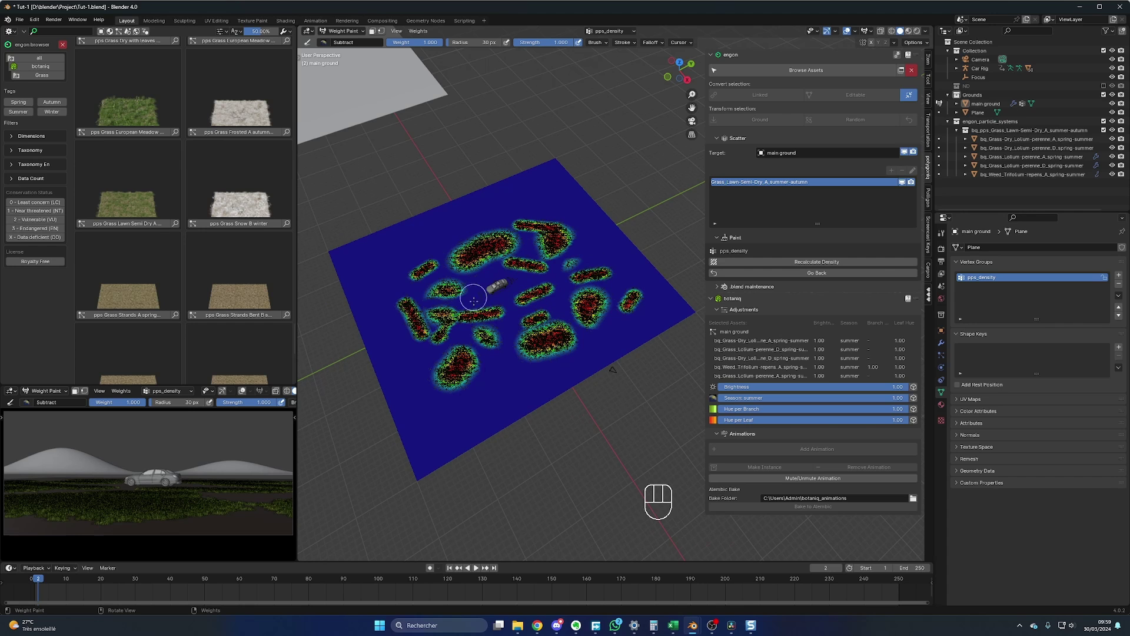
- Return to Object Mode, refresh the grass scatter, and orbit to view the clumps
click(344, 31)
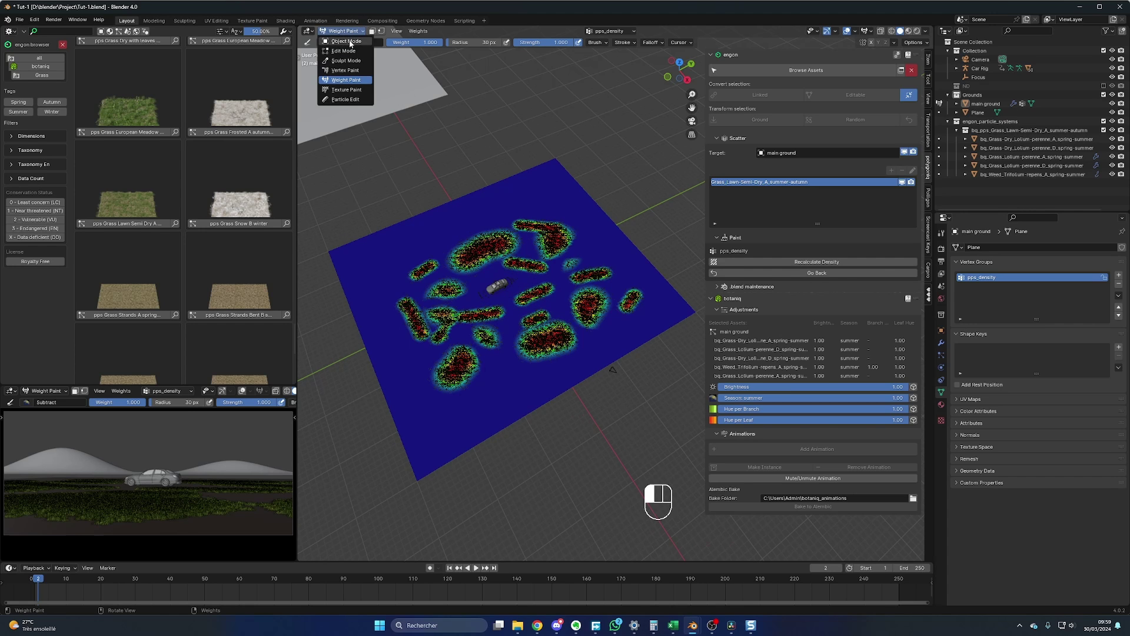
click(342, 43)
key(Tab)
key(Tab)
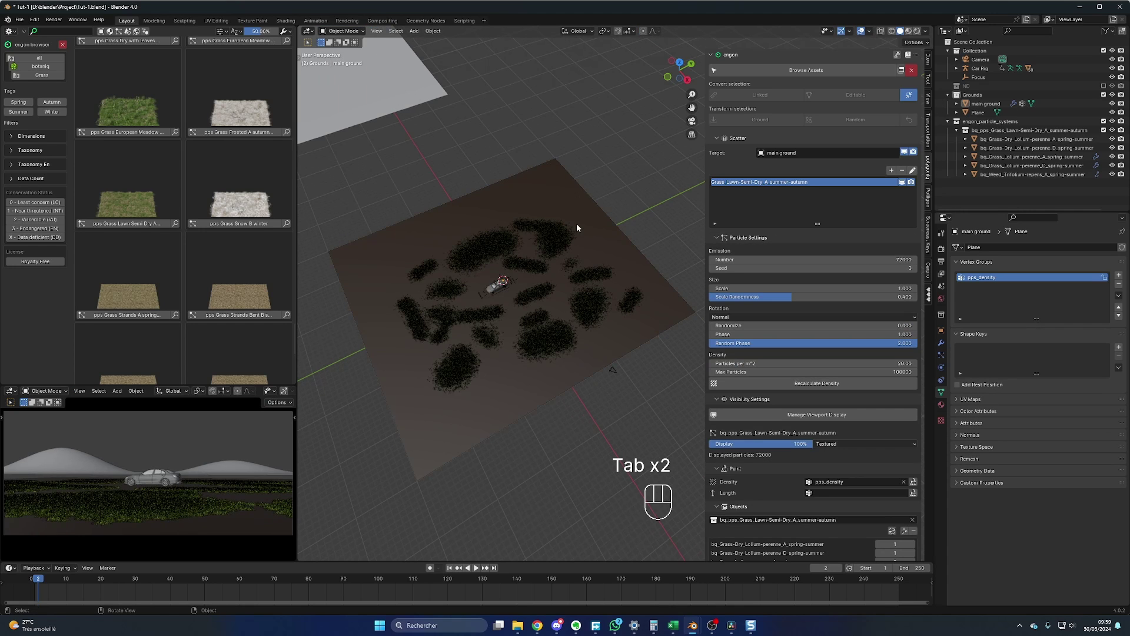
middle_drag(580, 237, 550, 348)
middle_drag(403, 351, 489, 373)
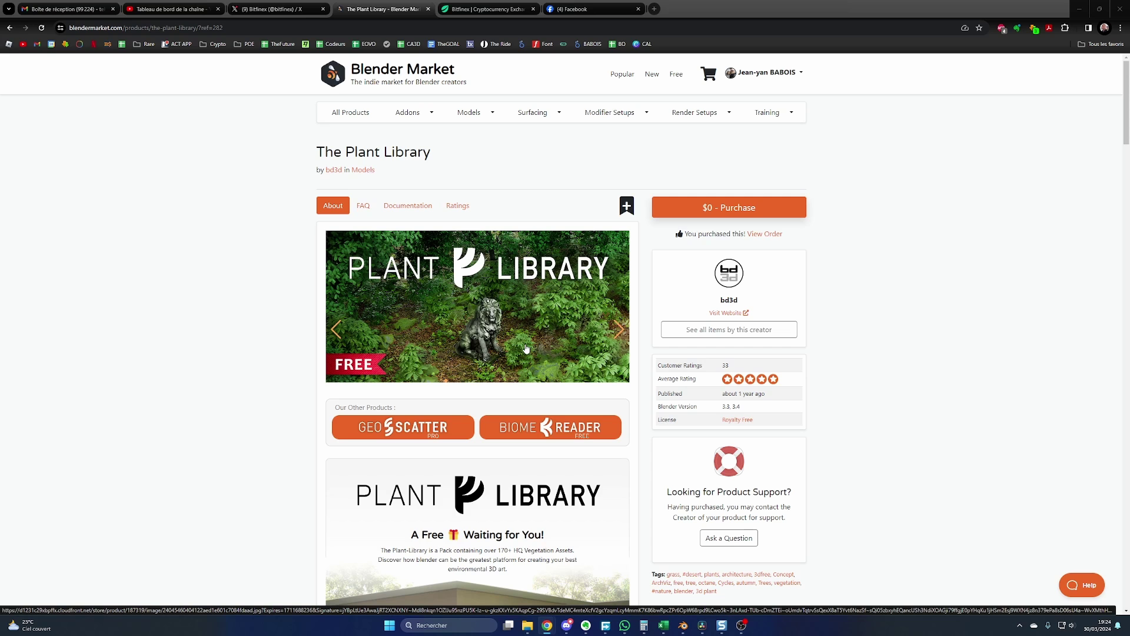
- Scroll down The Plant Library page on Blender Market, reading its feature descriptions
scroll(327, 417, down, 2)
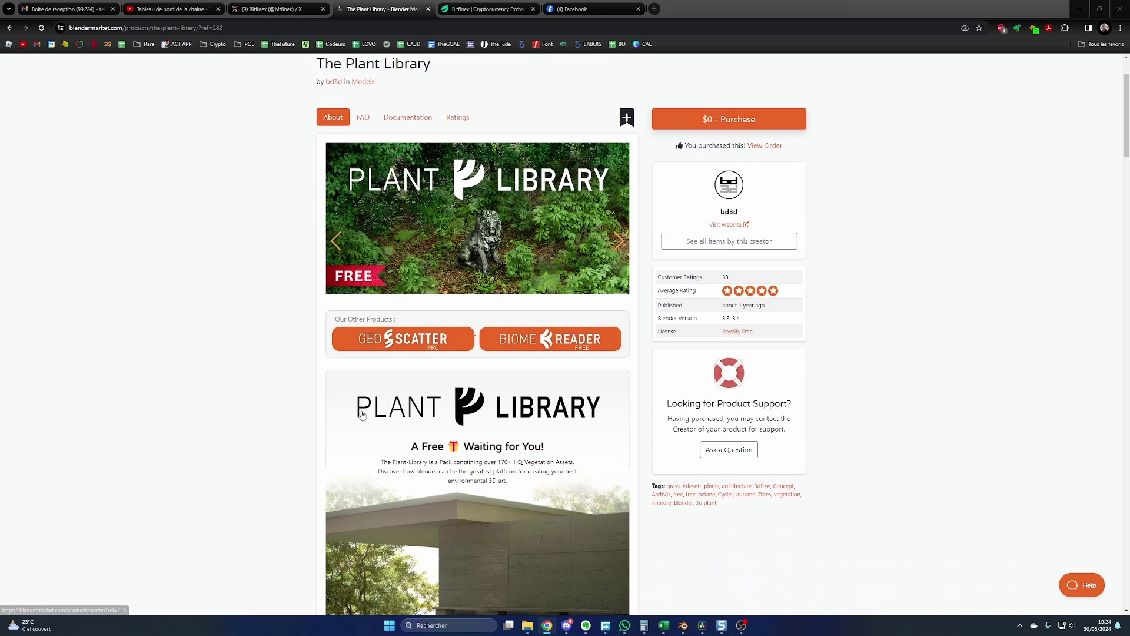
scroll(376, 411, down, 1)
scroll(388, 406, up, 3)
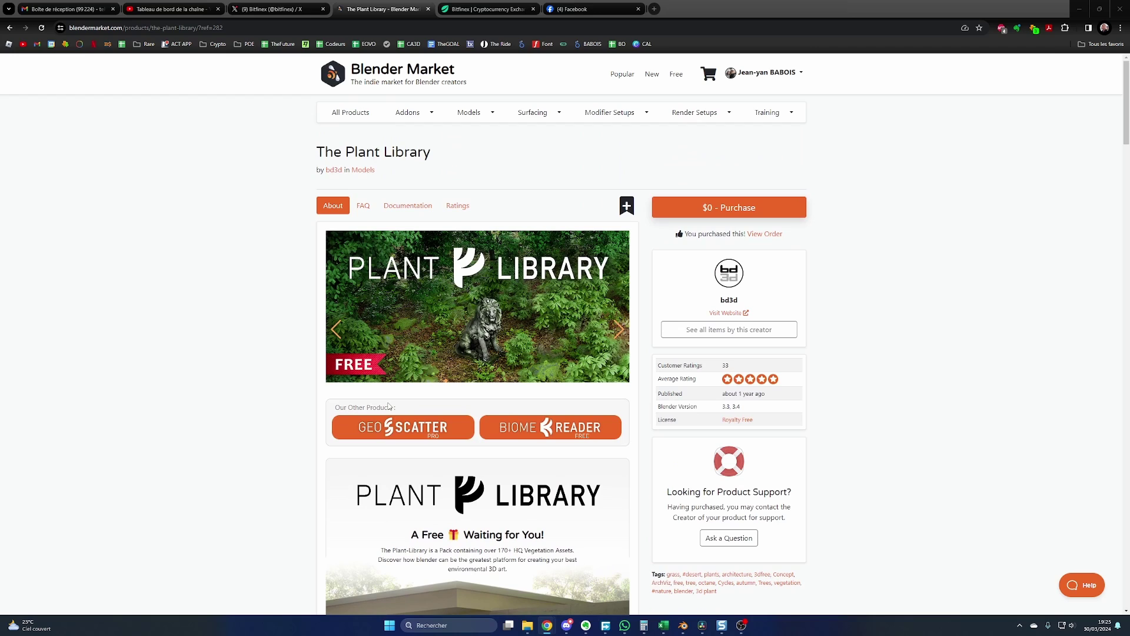
scroll(389, 406, down, 2)
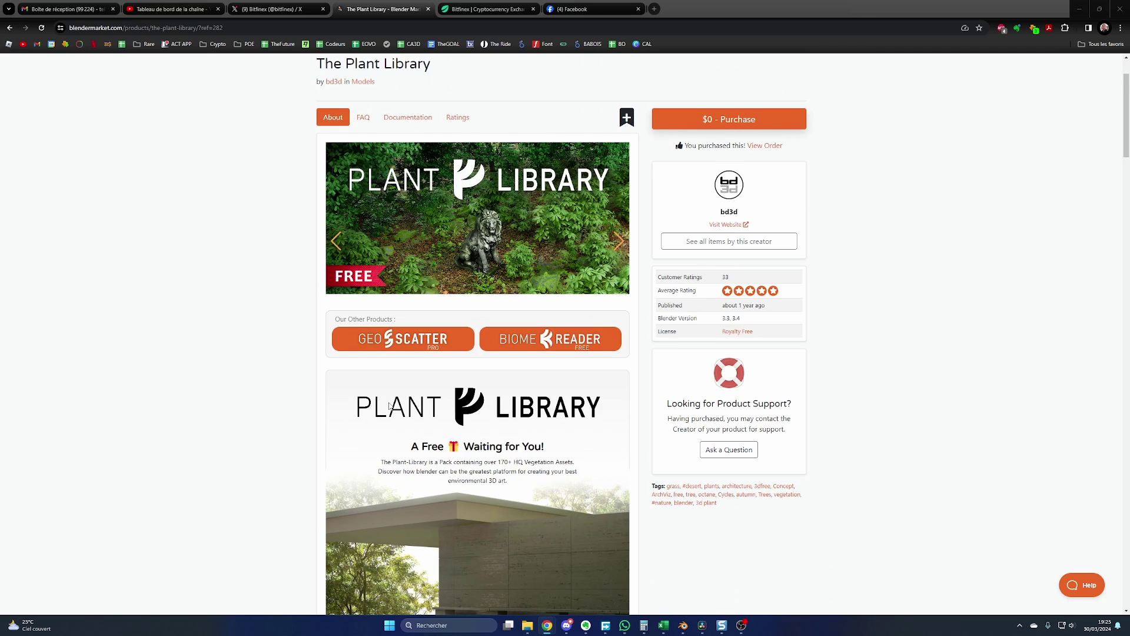
scroll(389, 406, down, 2)
scroll(389, 406, down, 3)
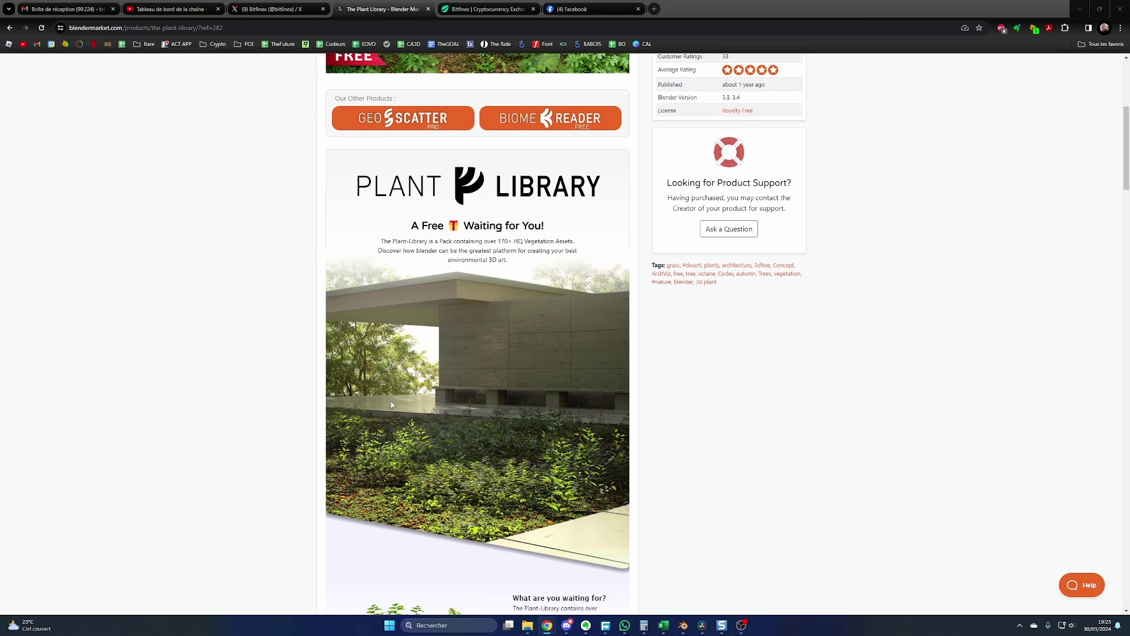
scroll(392, 405, down, 3)
scroll(393, 398, down, 3)
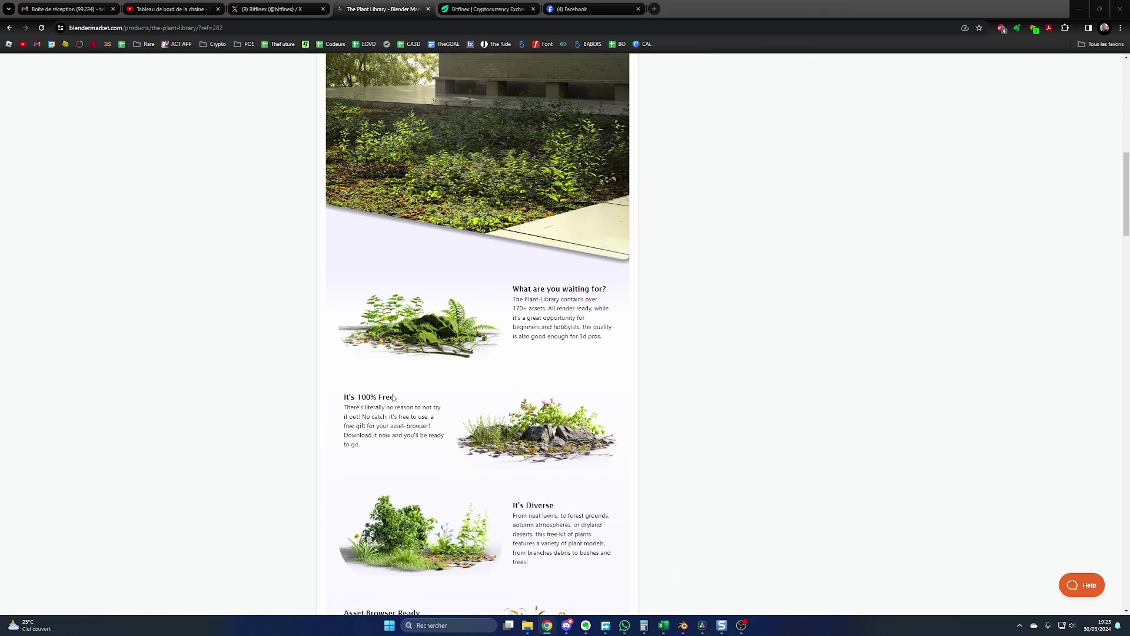
scroll(393, 398, down, 2)
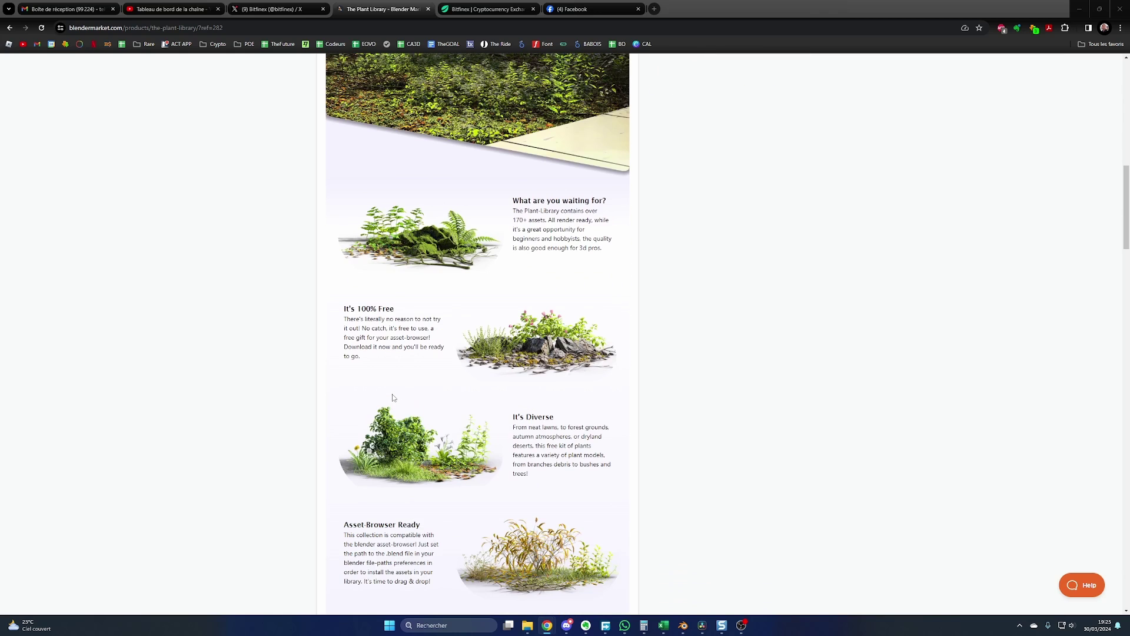
scroll(394, 398, down, 2)
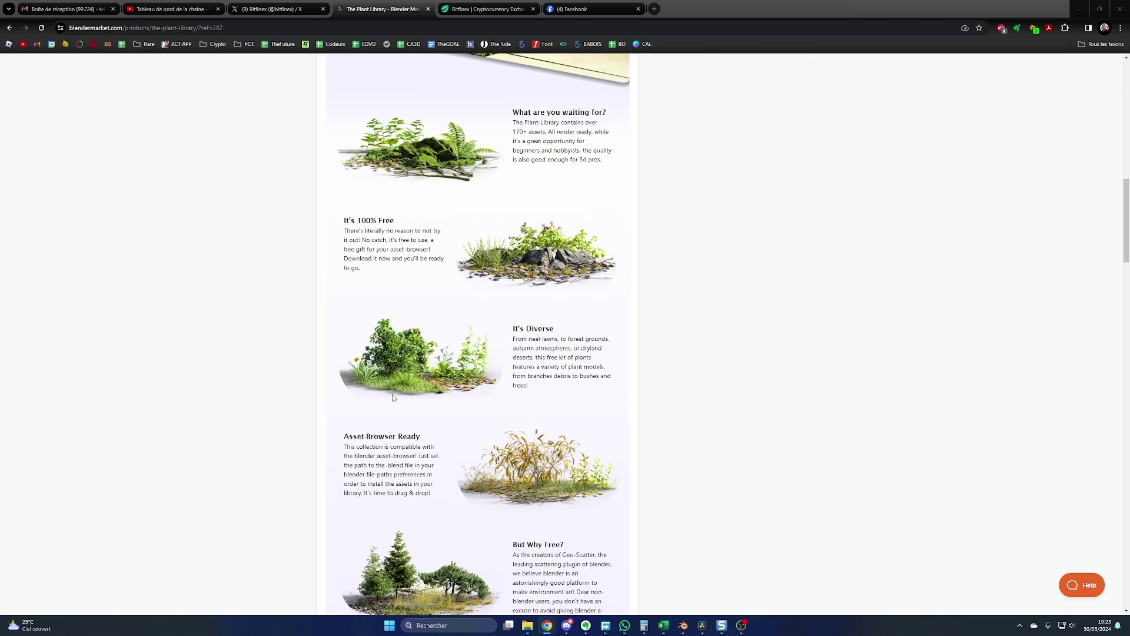
scroll(393, 398, down, 1)
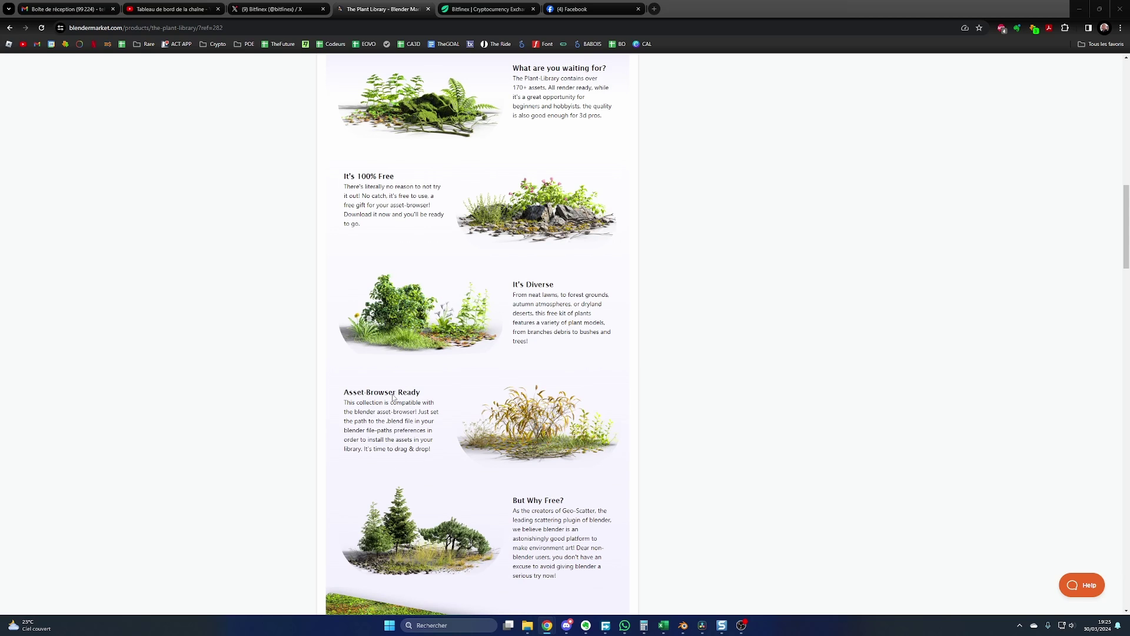
scroll(393, 398, down, 2)
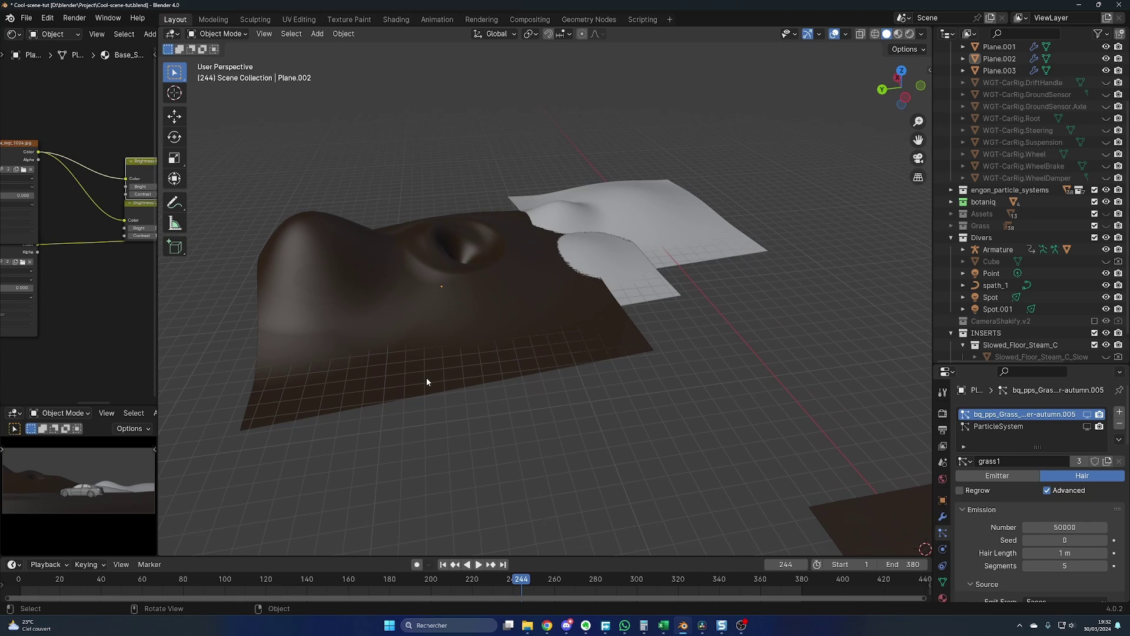
- Inspect the finished scene's grassy terrain planes Plane.001, Plane.003 and Plane.002
shift+middle_drag(426, 377, 462, 389)
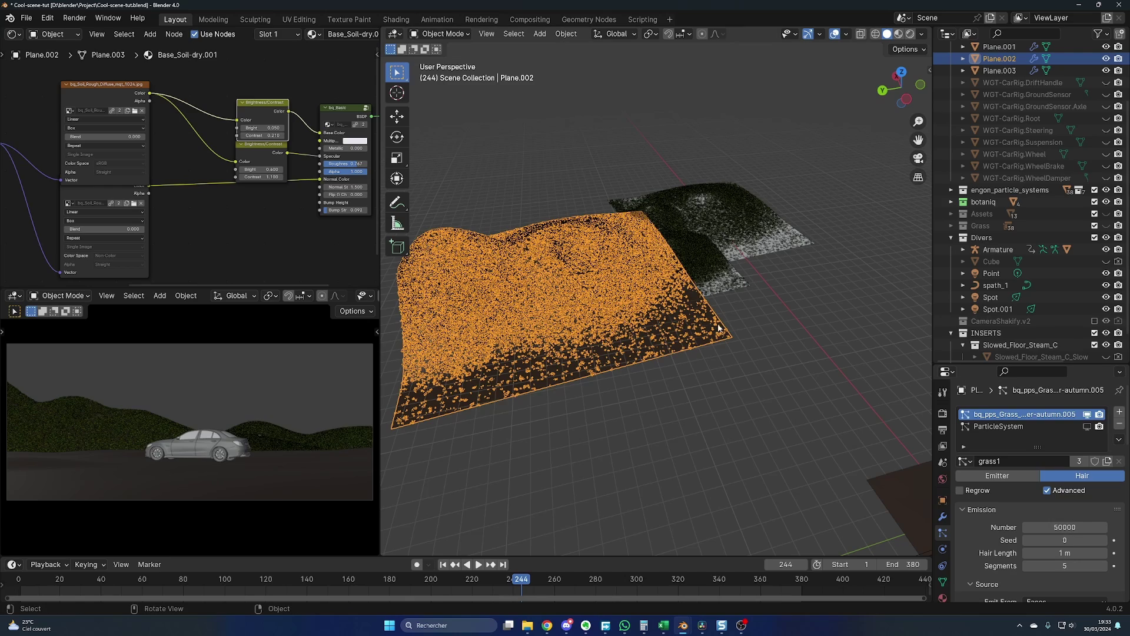
click(740, 267)
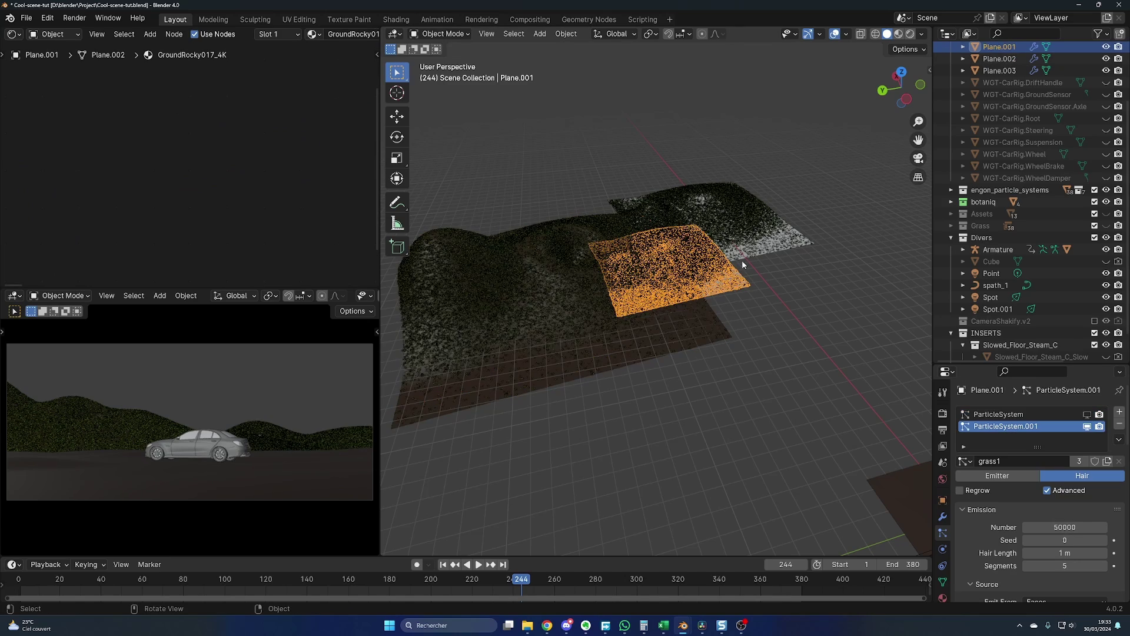
click(765, 233)
key(g)
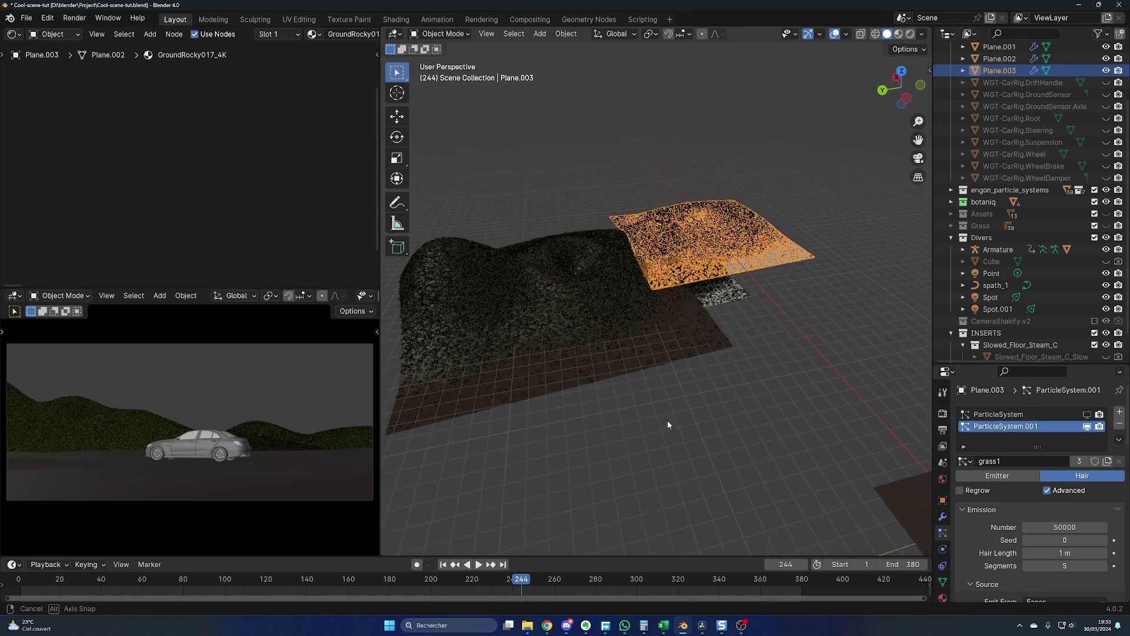
middle_drag(668, 421, 671, 412)
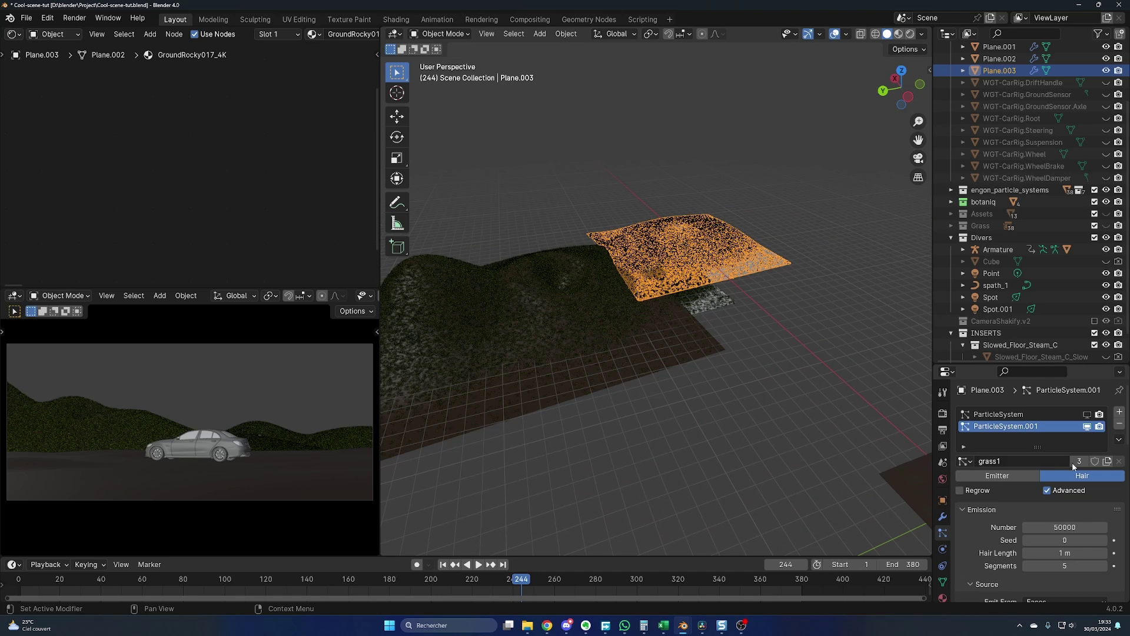
click(689, 377)
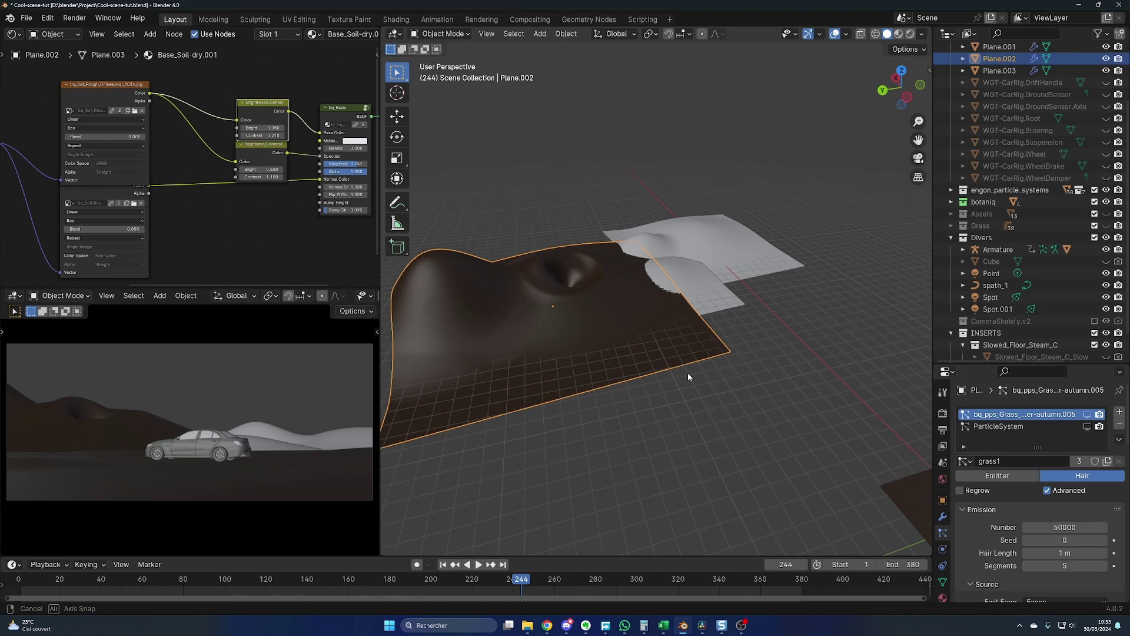
mouse_move(689, 376)
middle_down()
mouse_move(645, 389)
mouse_move(646, 408)
mouse_move(644, 370)
mouse_move(677, 373)
middle_up()
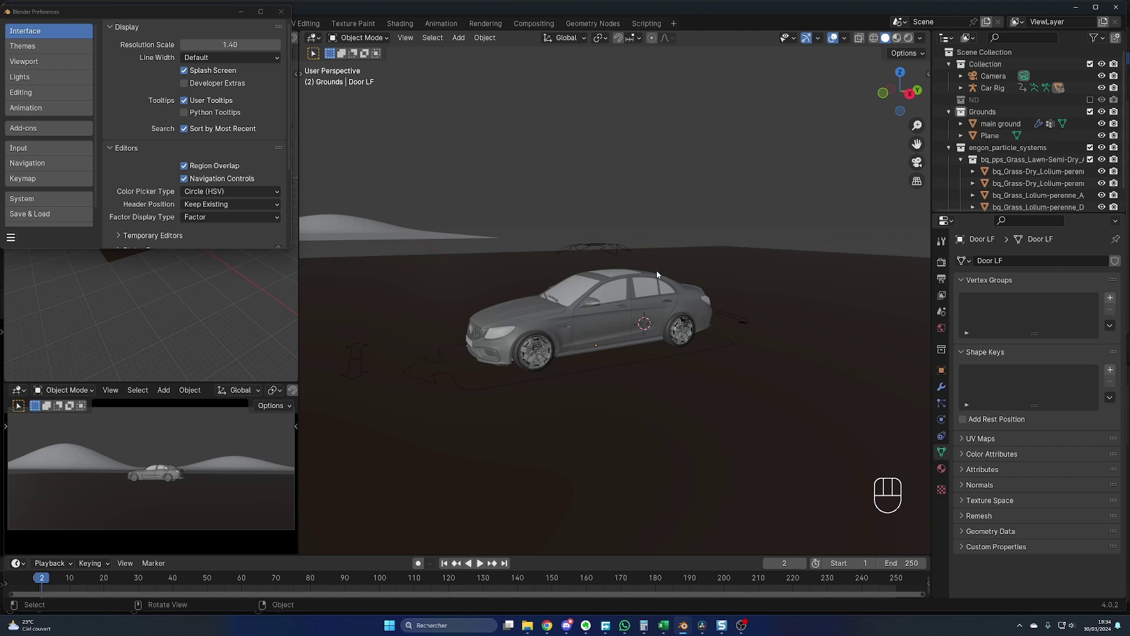
middle_drag(655, 270, 660, 297)
- Add a Plain Axes empty at the car and raise it above the car along Z
key(shift+a)
mouse_move(659, 240)
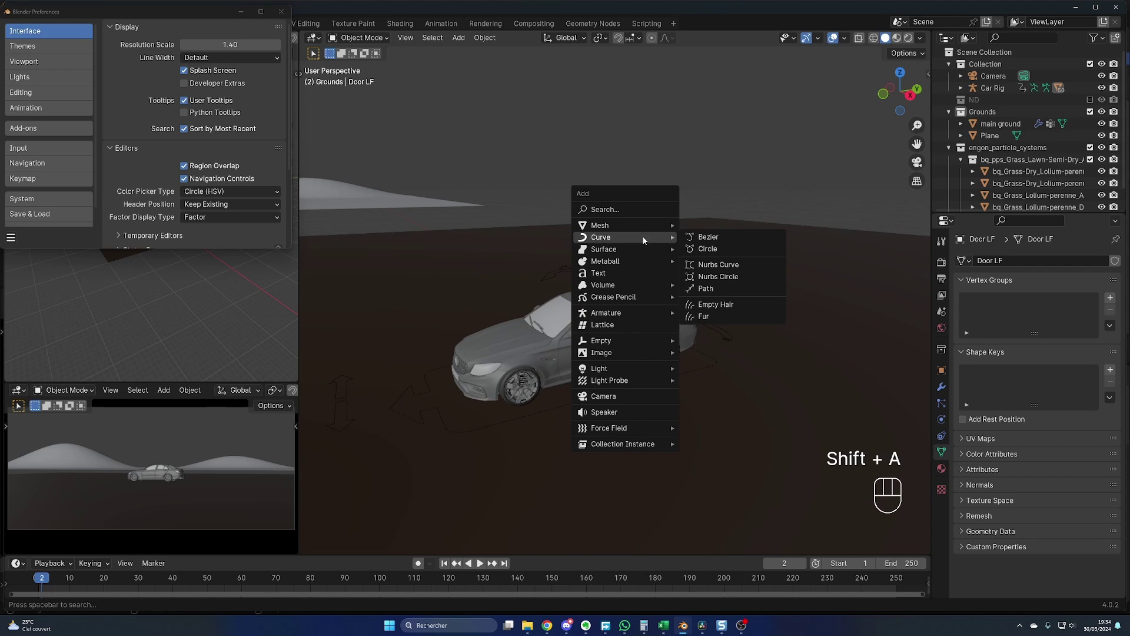
mouse_move(628, 338)
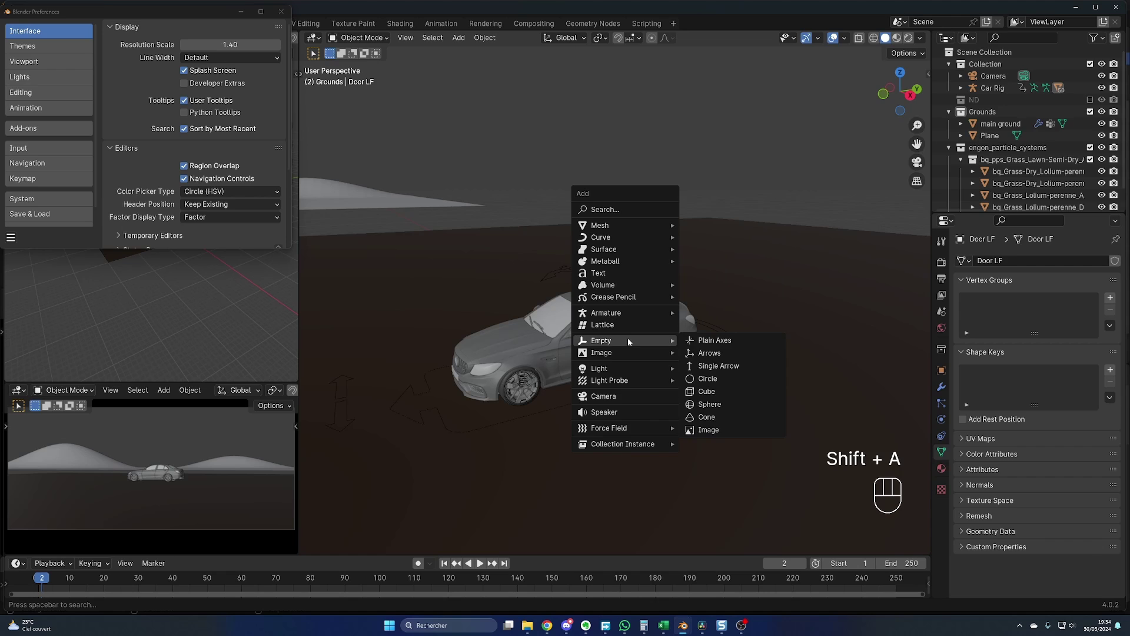
click(719, 344)
middle_drag(716, 338, 683, 333)
key(g)
key(z)
click(643, 254)
- Rename the empty to 'Focus' and move it into Collection
double_click(1011, 124)
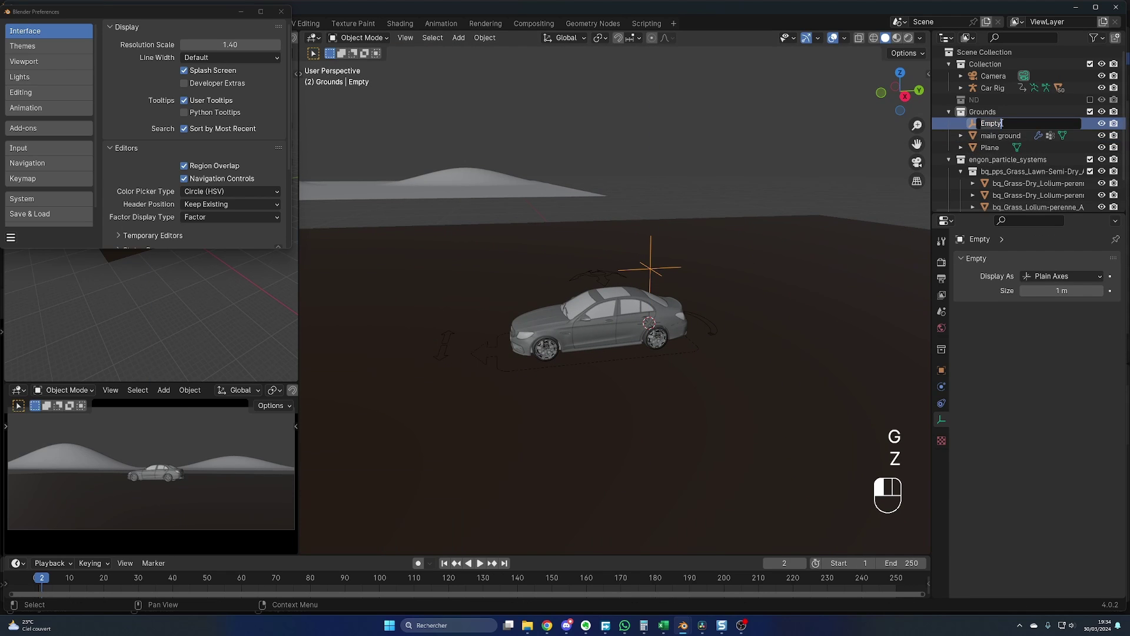
text(Focus)
key(Return)
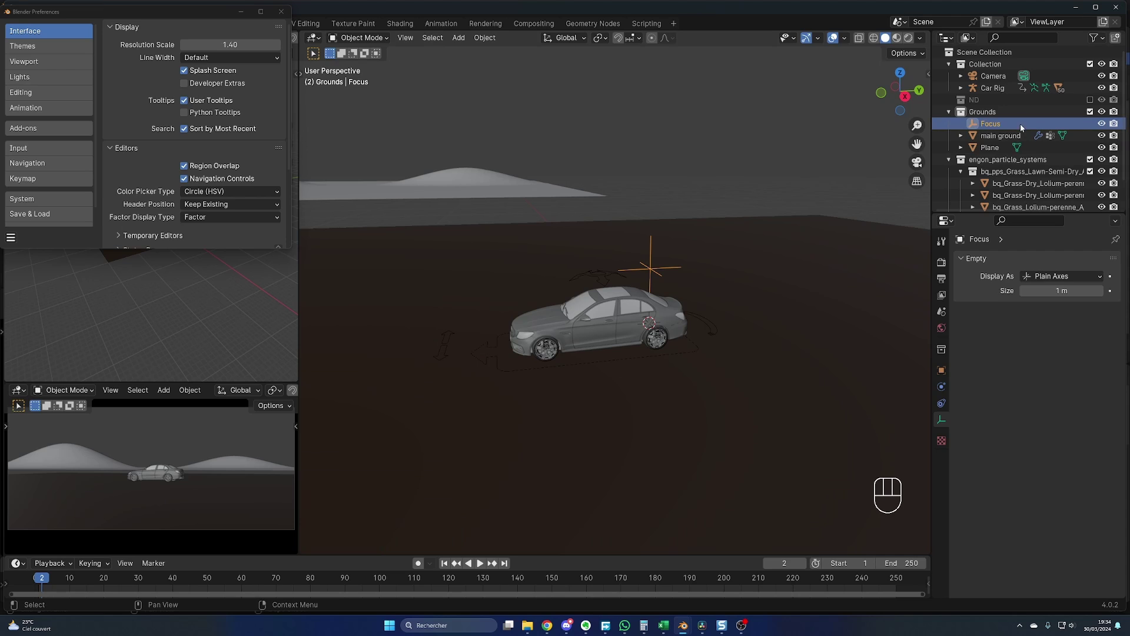
key(m)
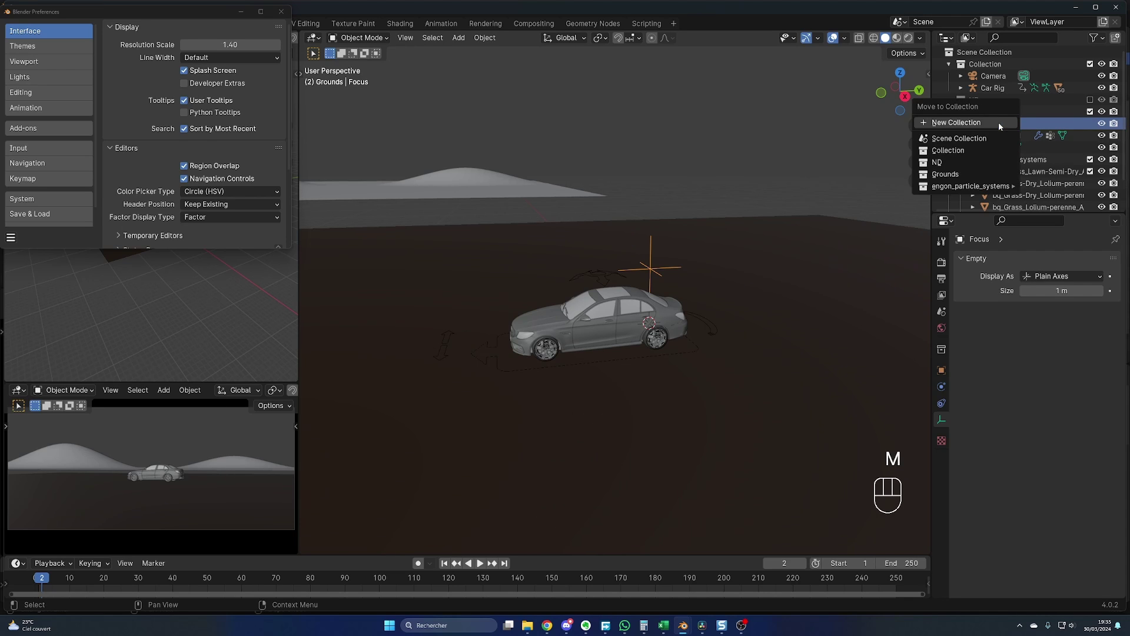
click(974, 149)
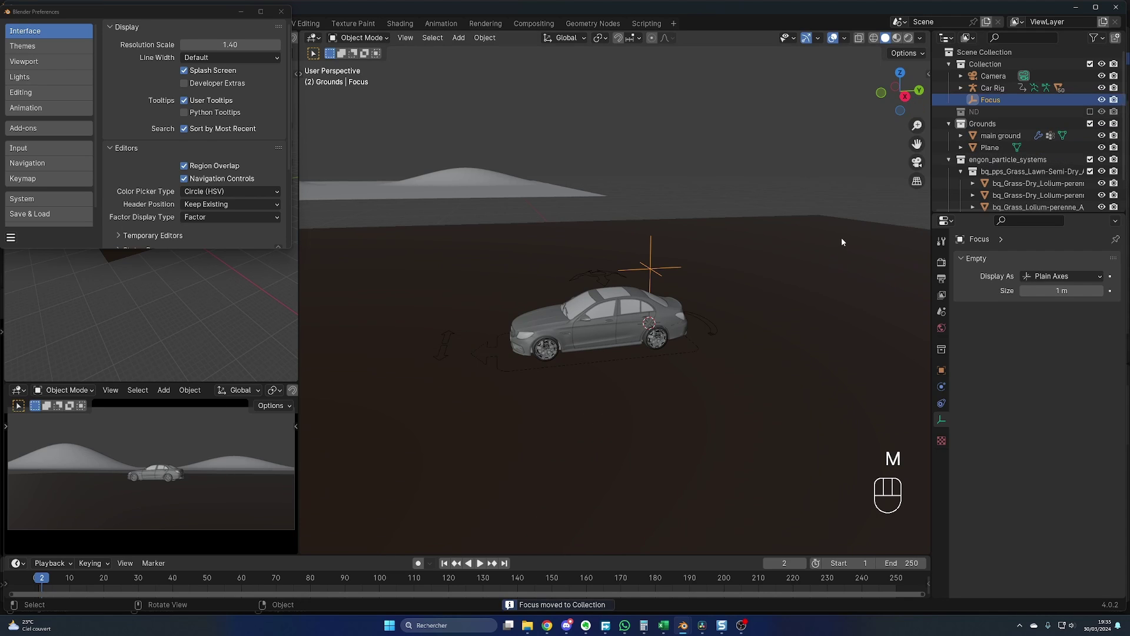
- Slide Focus horizontally in top view until it sits inside the car body
middle_drag(840, 243, 633, 232)
key(g)
key(shift+z)
click(590, 326)
key(KP_7)
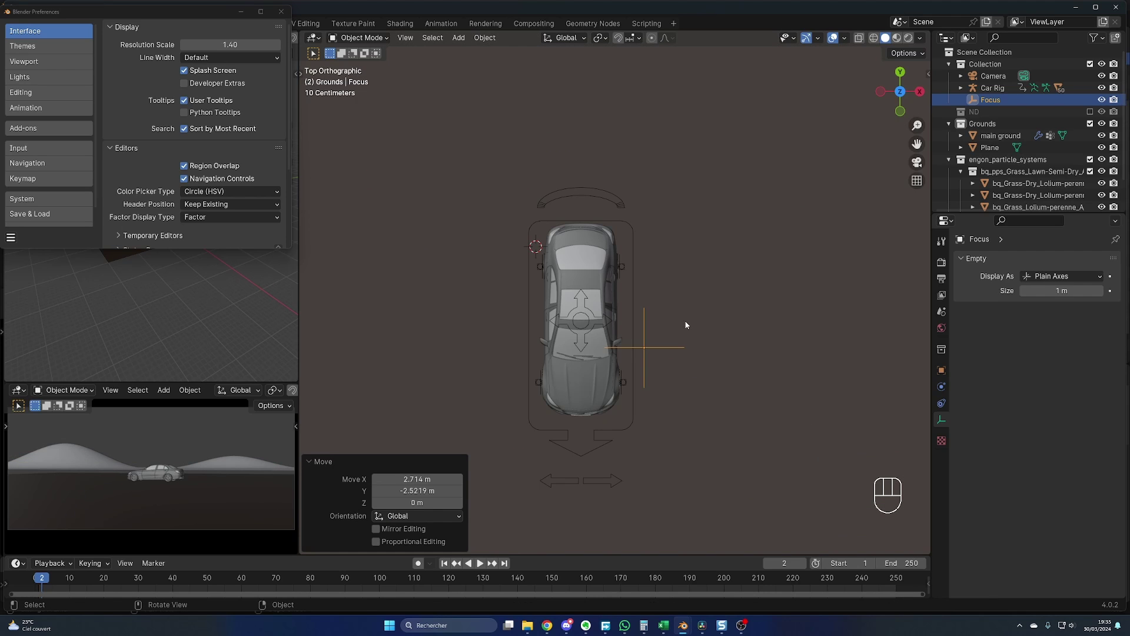
key(g)
key(shift+z)
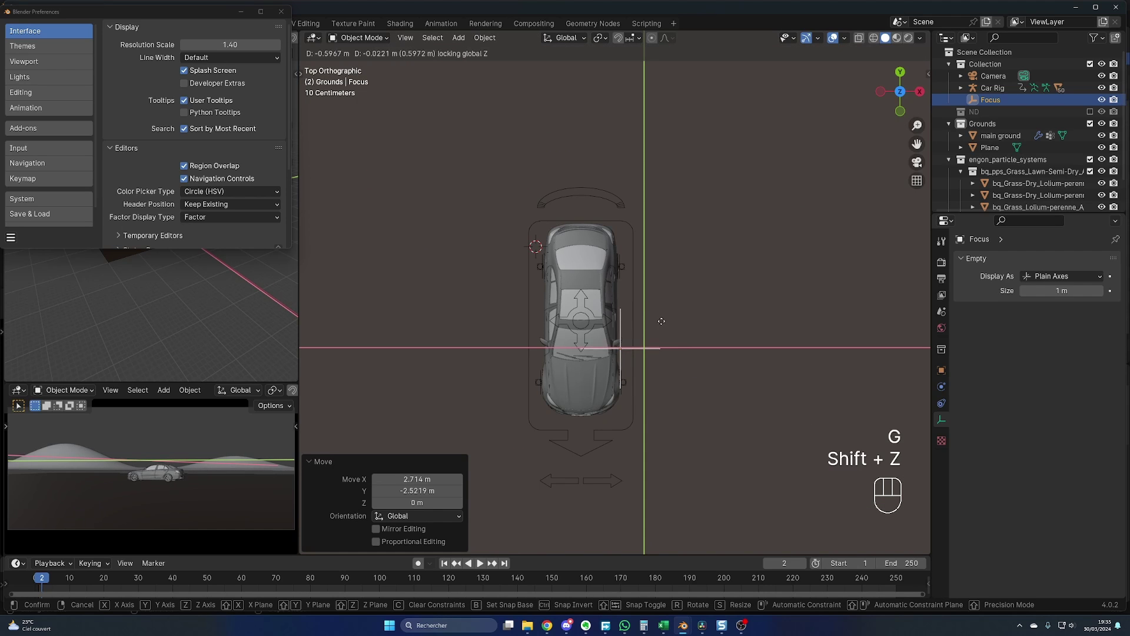
click(658, 316)
- Parent Focus to the car Body object, keeping its position
middle_drag(658, 316, 581, 286)
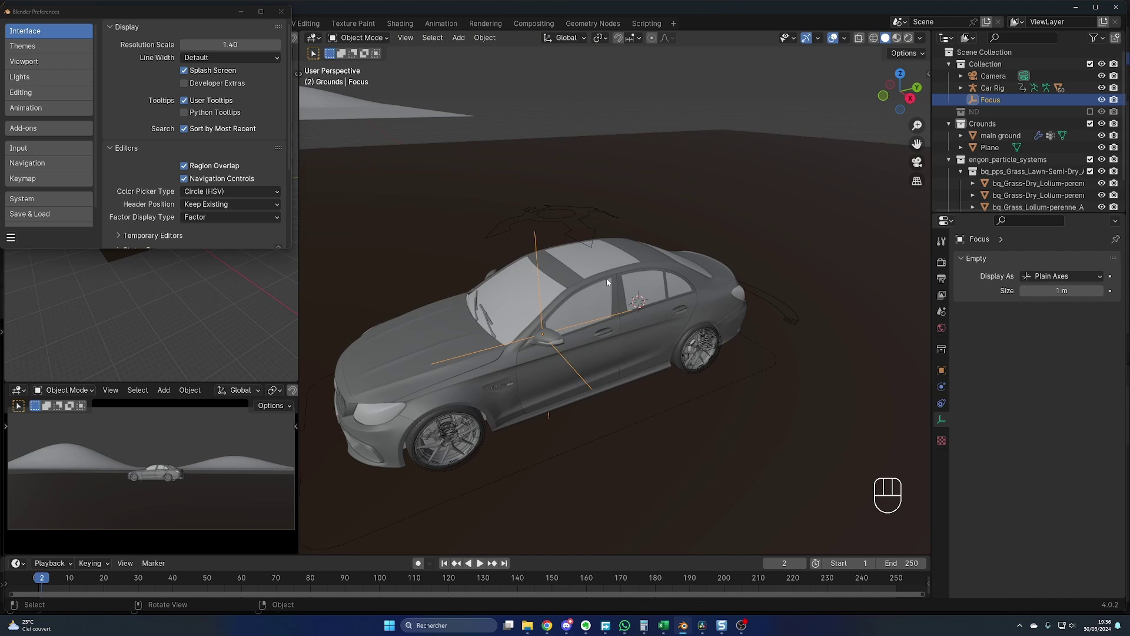
shift+click(609, 272)
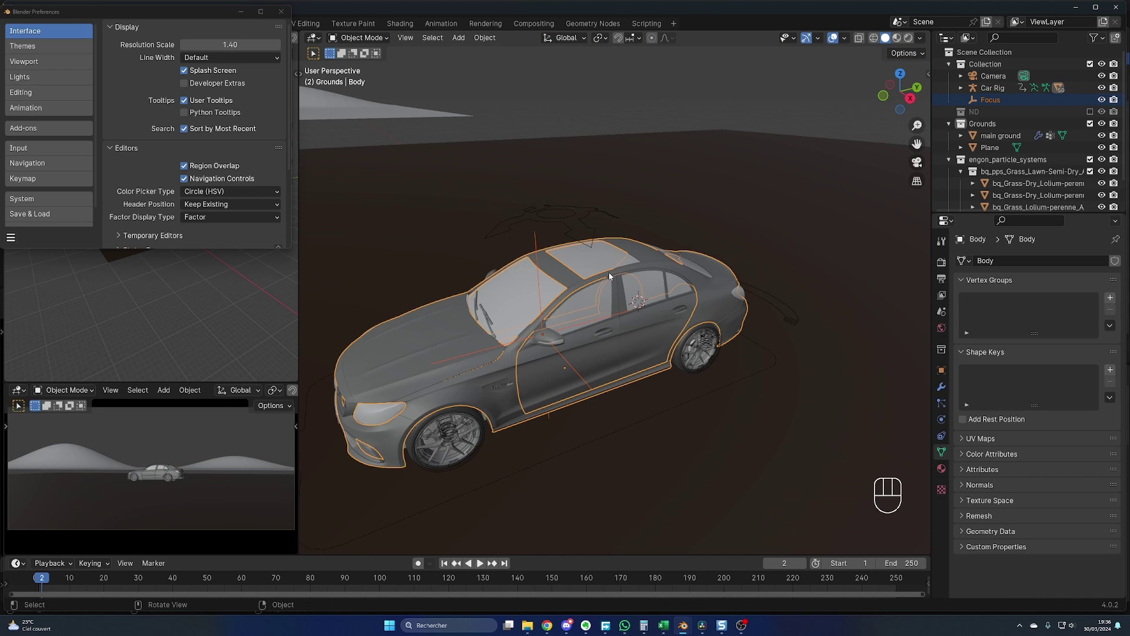
key(ctrl+p)
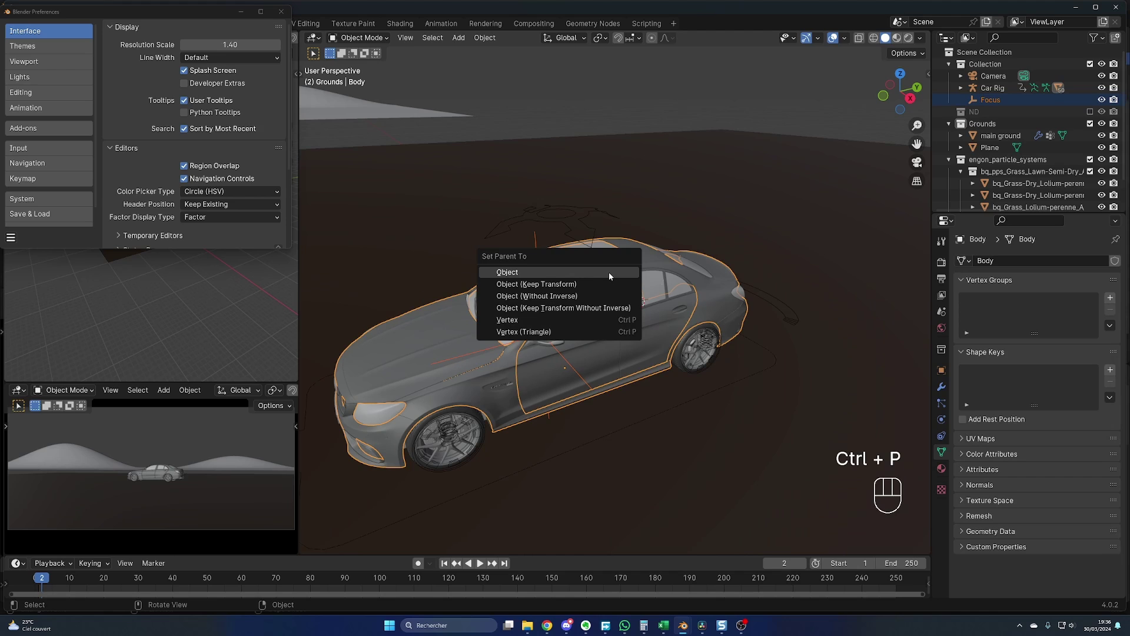
click(535, 284)
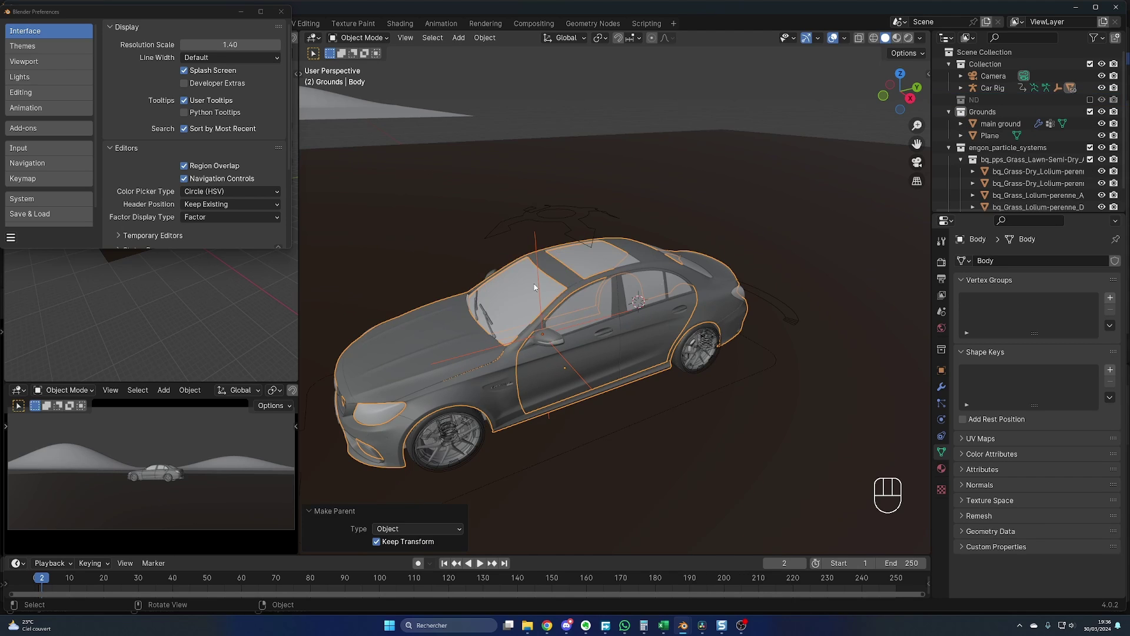
click(551, 287)
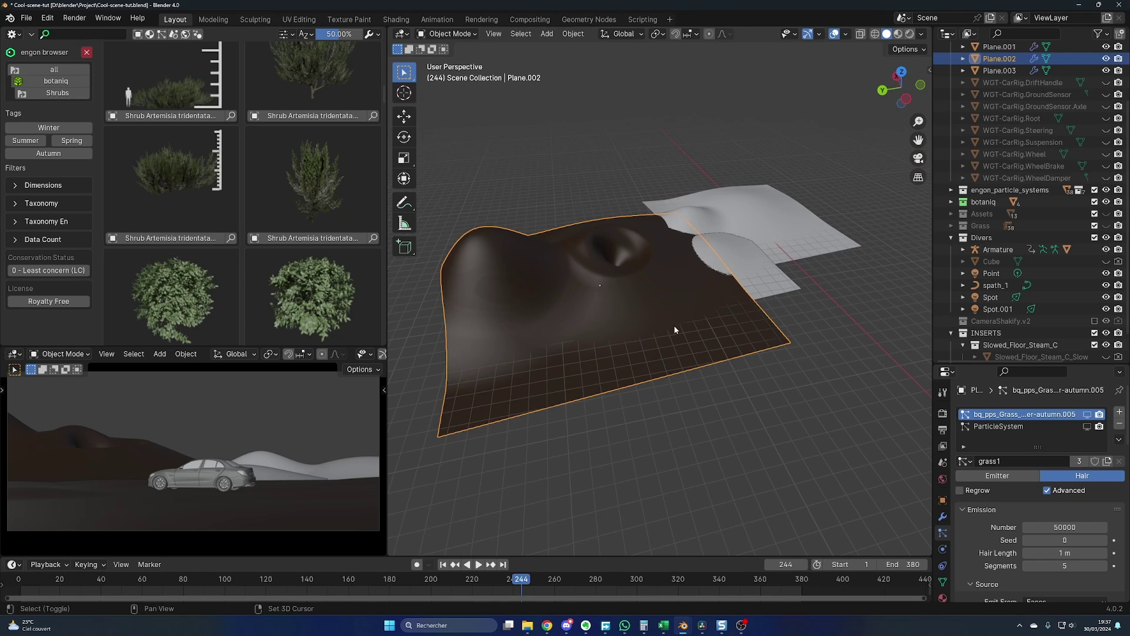
- Select Plane.001 and assign it the grass1 particle settings
click(680, 322)
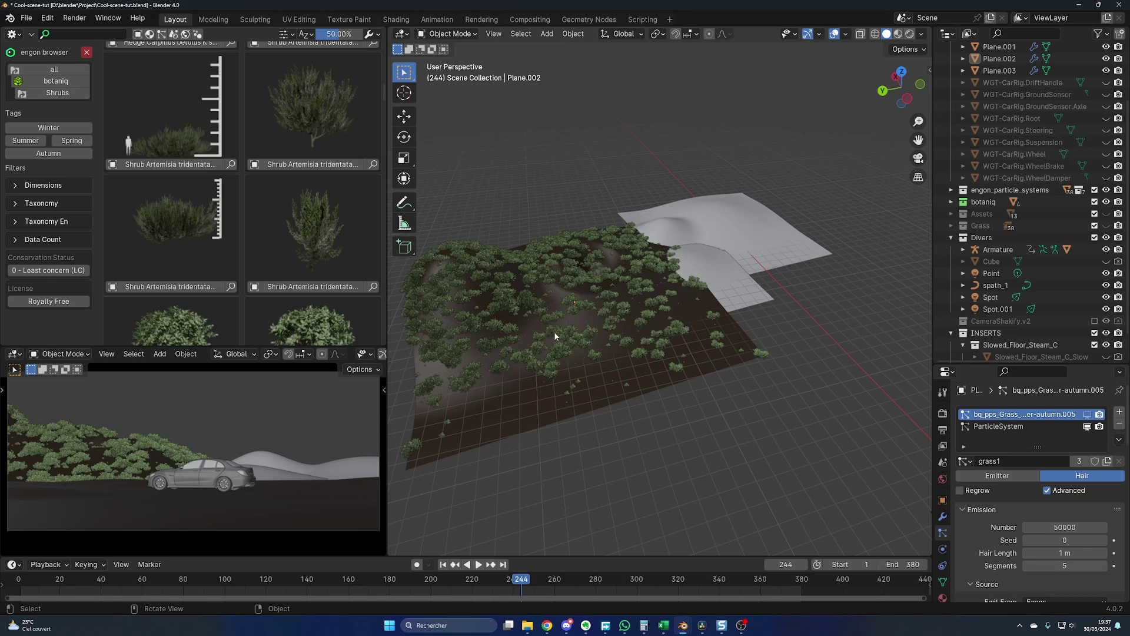
middle_drag(553, 331, 622, 276)
click(623, 276)
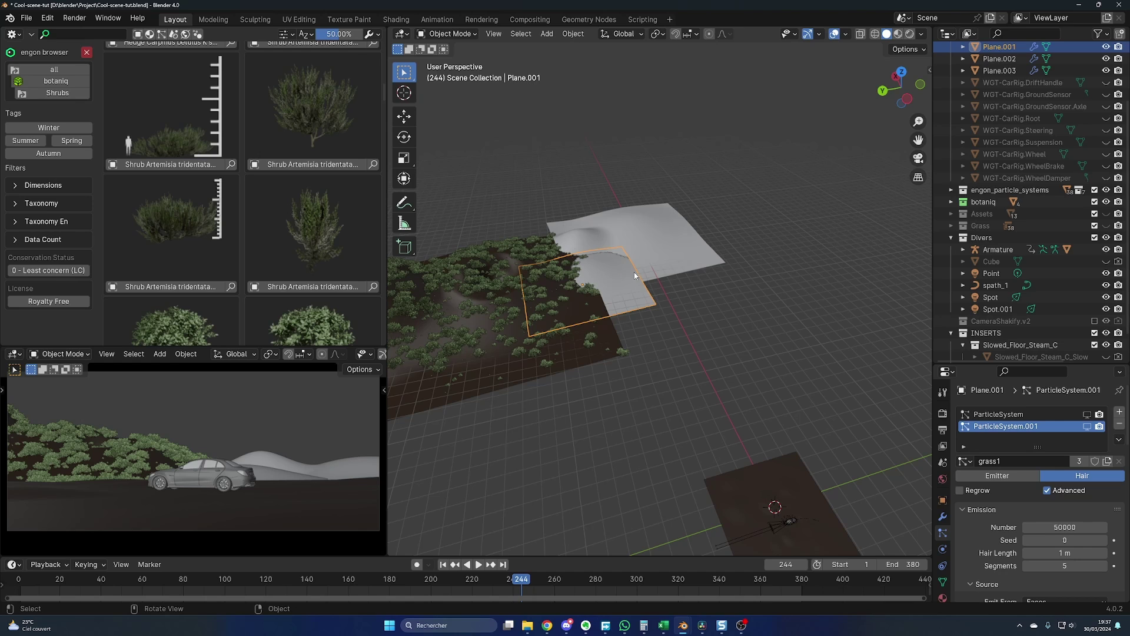
click(965, 461)
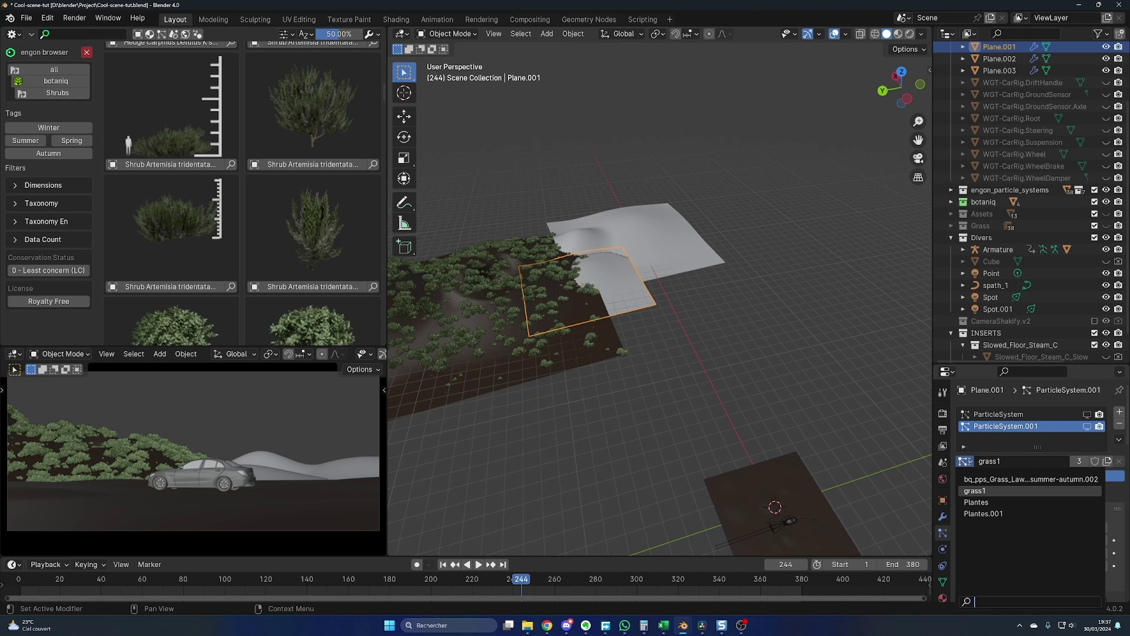
click(989, 491)
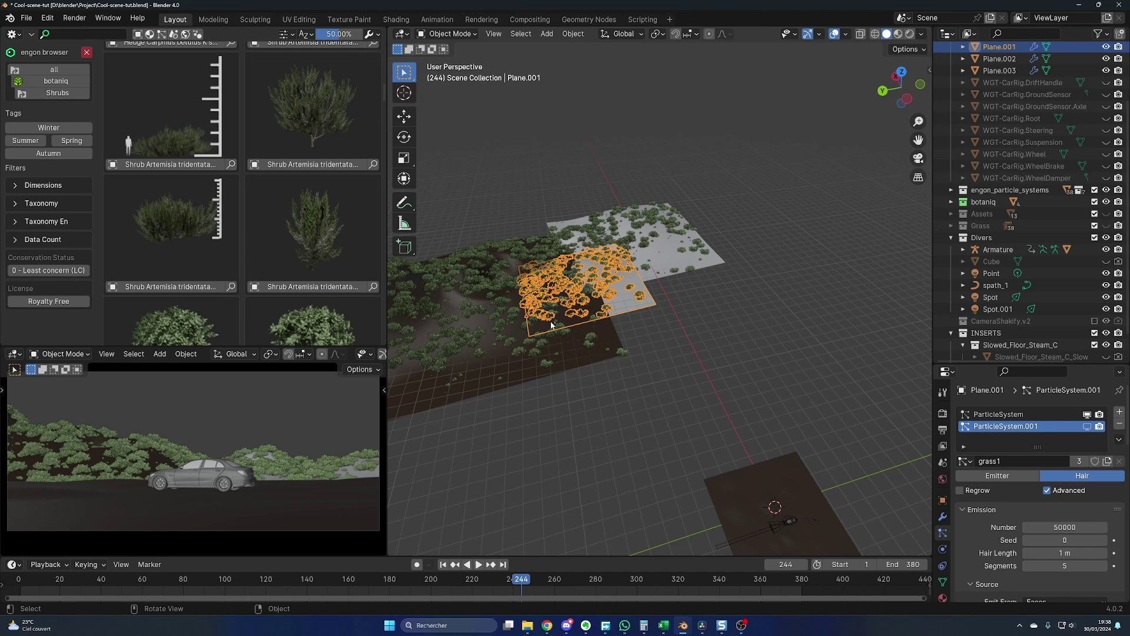
middle_drag(549, 324, 542, 339)
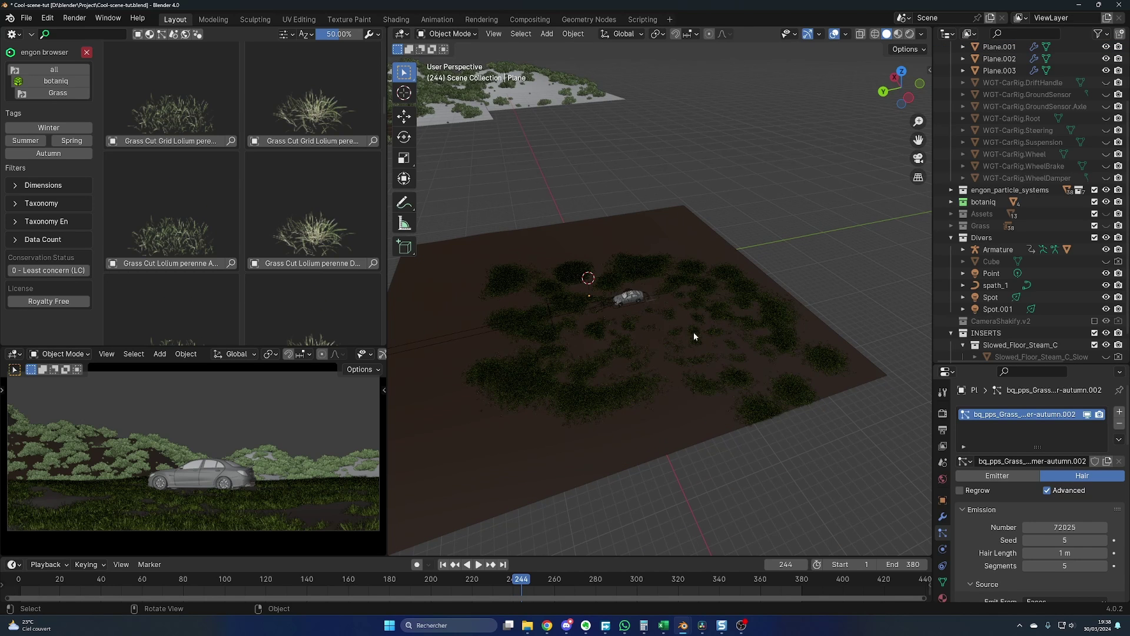
- Orbit around the scattered grass and select a single shrub near the car
middle_drag(679, 332, 623, 344)
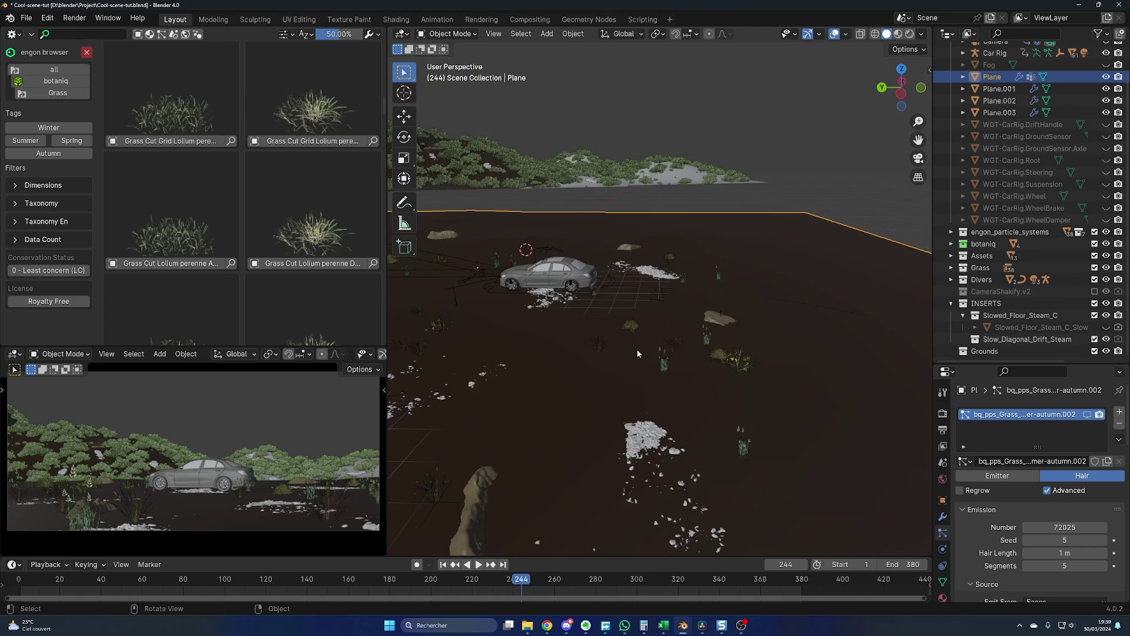
mouse_move(637, 348)
middle_down()
mouse_move(725, 355)
mouse_move(620, 358)
middle_up()
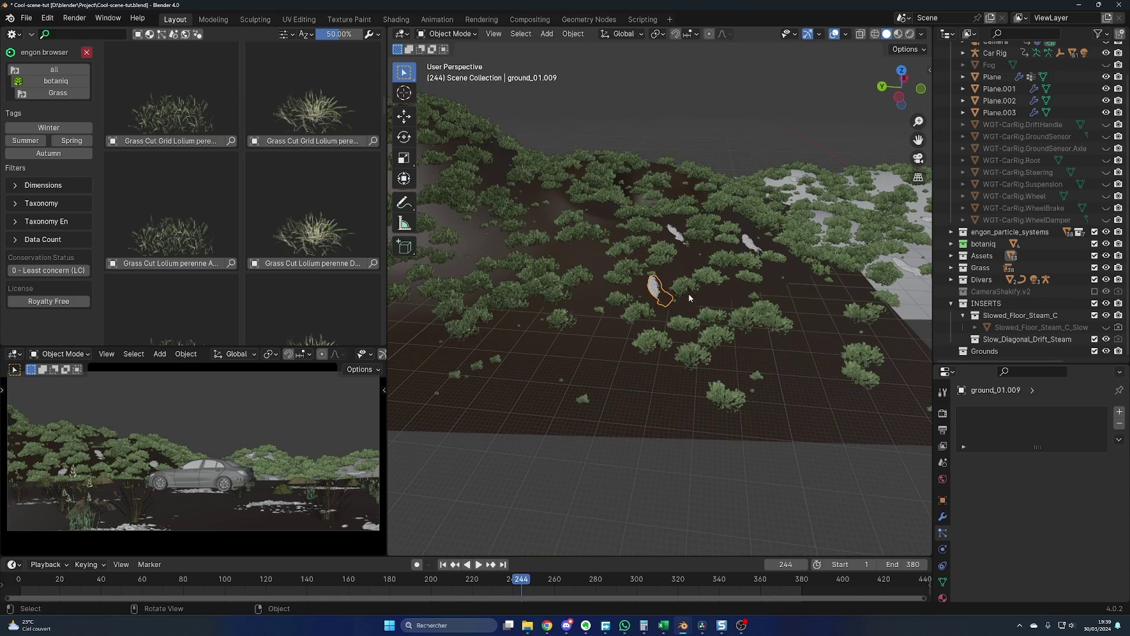
mouse_move(666, 298)
middle_down()
mouse_move(712, 291)
mouse_move(690, 292)
mouse_move(776, 318)
mouse_move(660, 314)
middle_up()
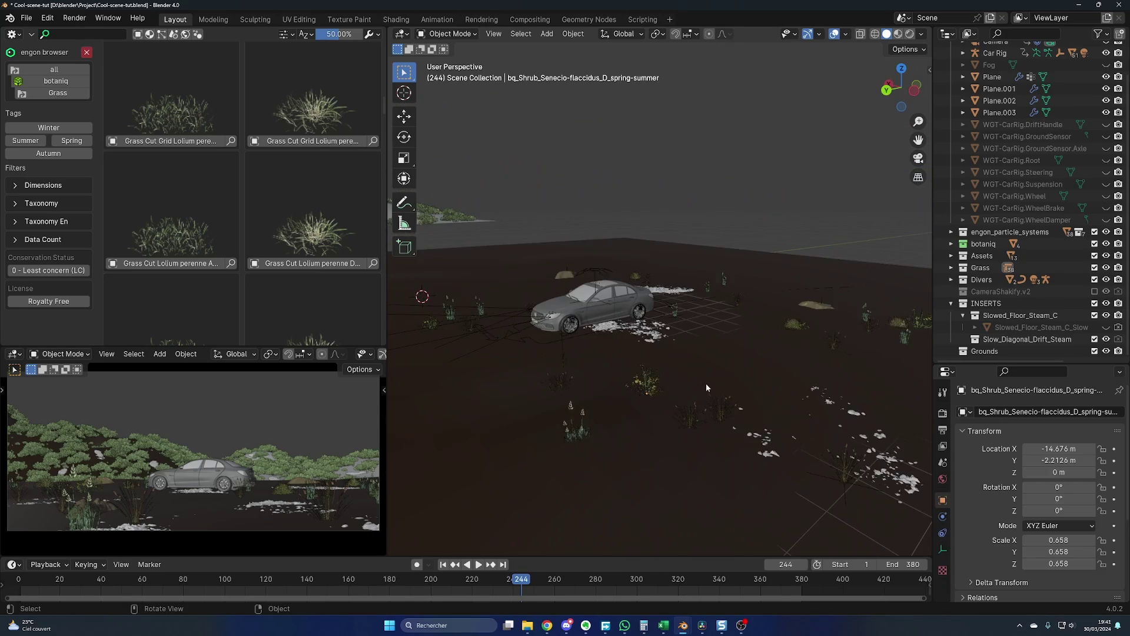
middle_drag(705, 383, 652, 398)
click(595, 425)
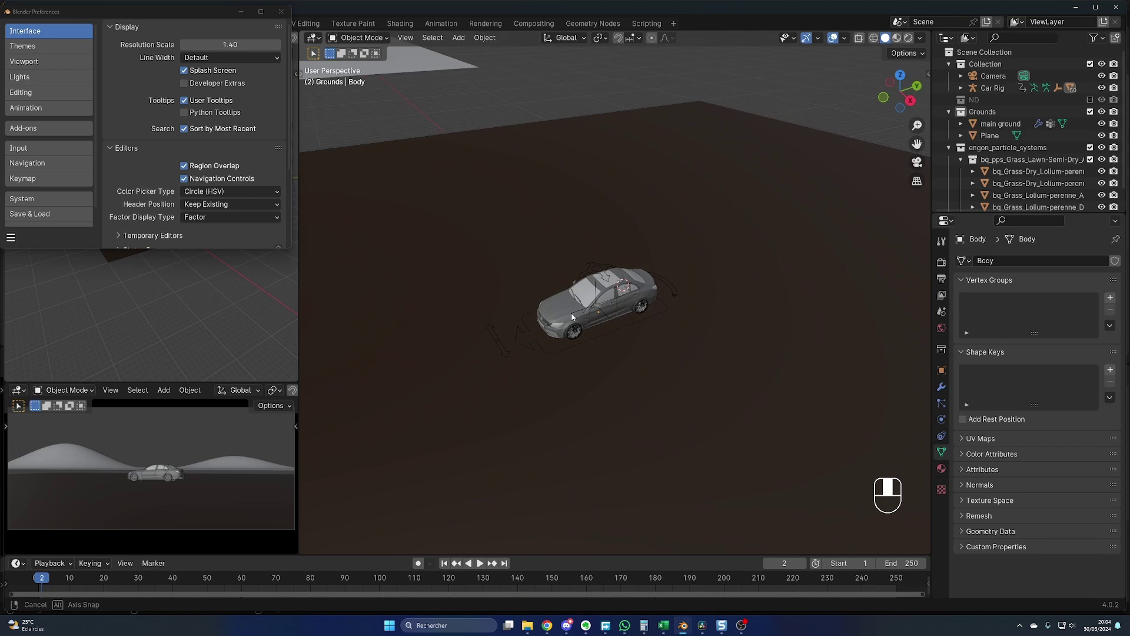
mouse_move(571, 313)
middle_down()
mouse_move(545, 305)
mouse_move(583, 310)
middle_up()
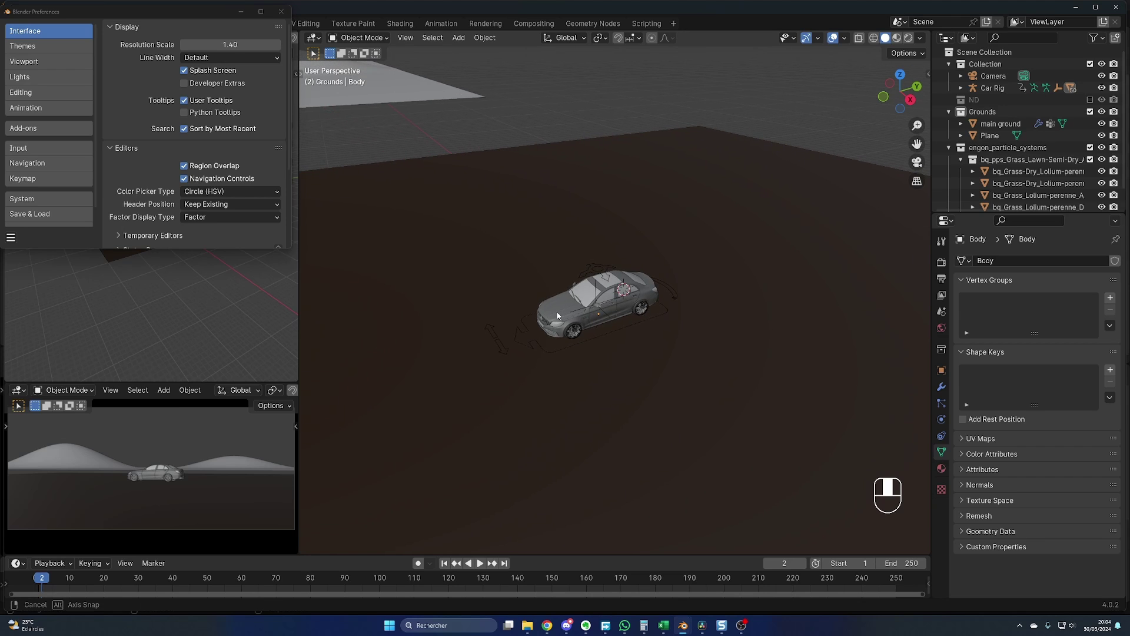
- Select the main ground plane and hide it
mouse_move(570, 312)
middle_down()
mouse_move(572, 325)
mouse_move(557, 324)
mouse_move(580, 329)
middle_up()
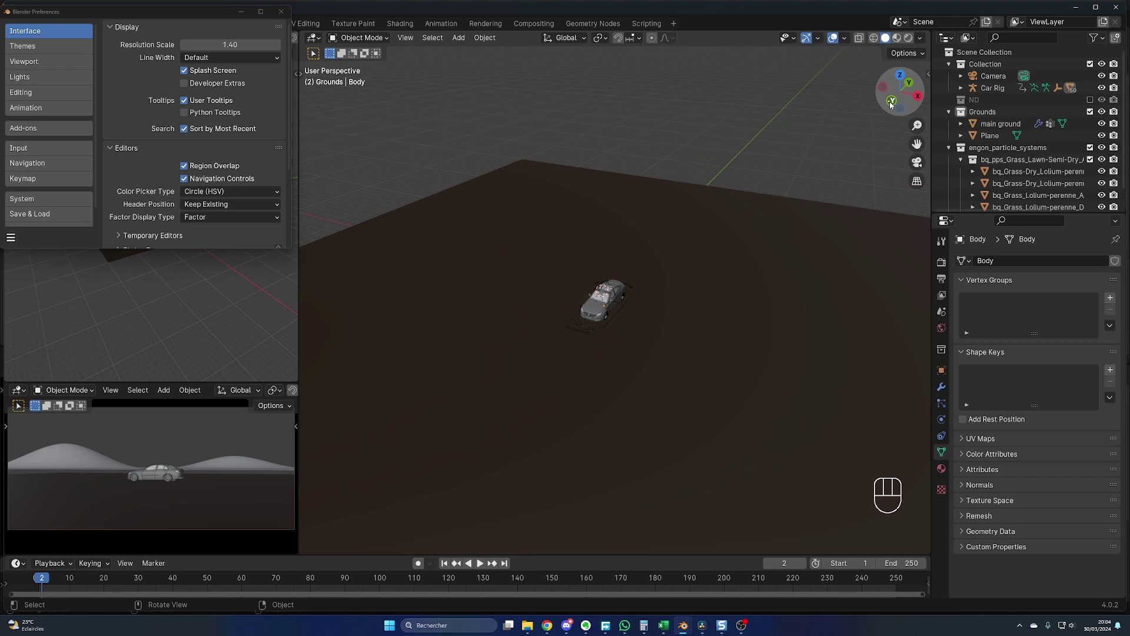
scroll(626, 321, down, 3)
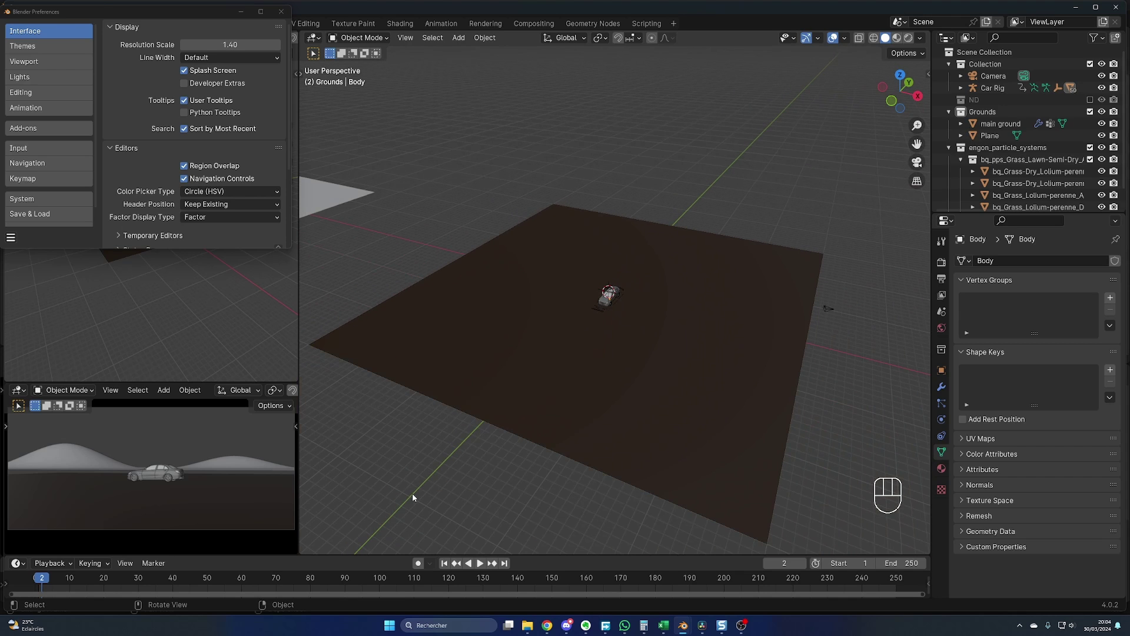
middle_drag(556, 376, 699, 454)
click(699, 454)
click(673, 328)
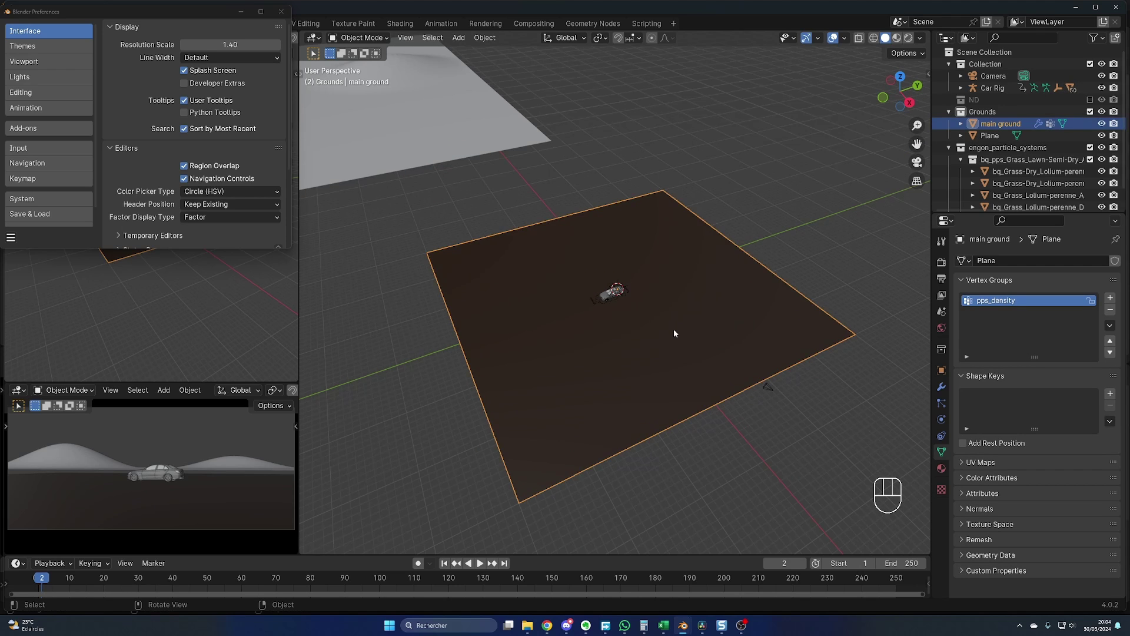
key(h)
- Add a Path curve and move it beside the car
key(shift+a)
mouse_move(644, 186)
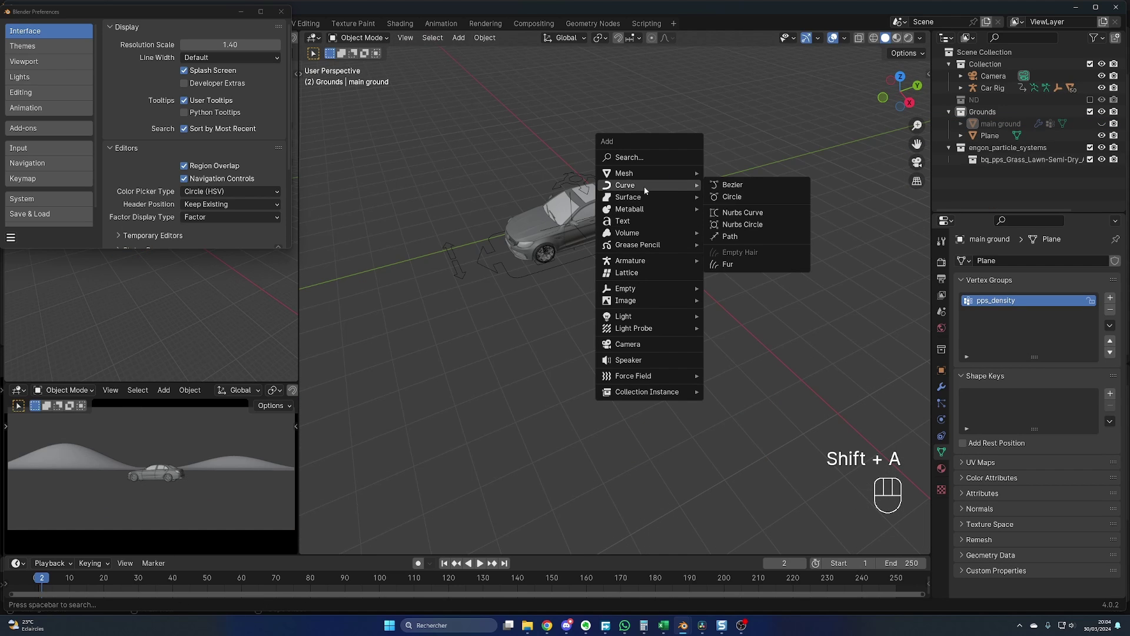
click(719, 236)
key(g)
click(707, 320)
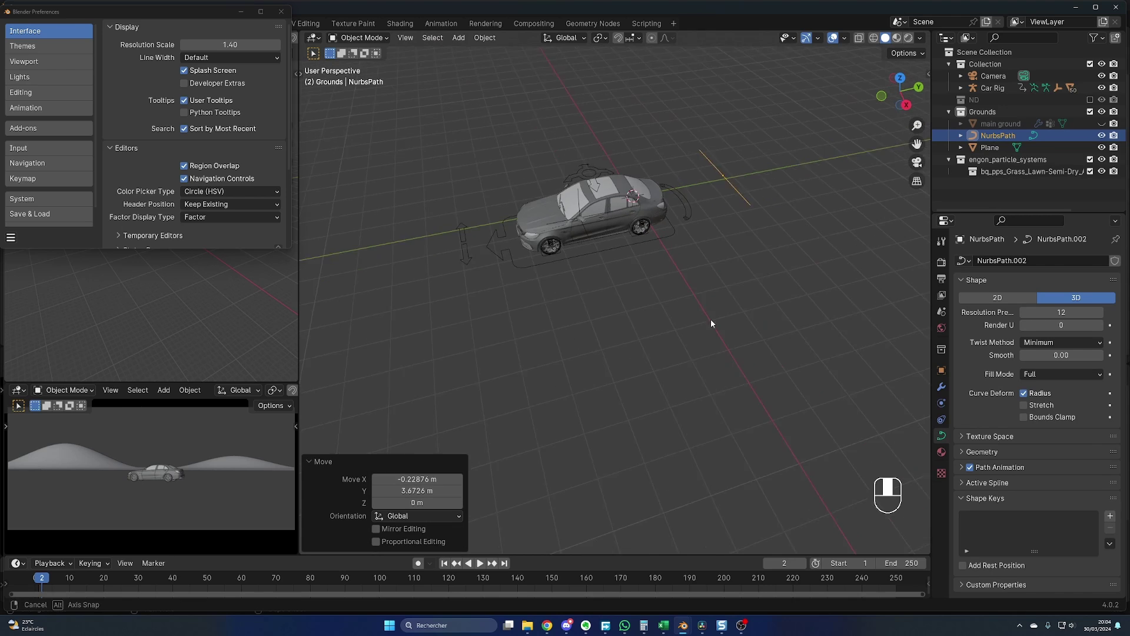
middle_drag(708, 320, 683, 294)
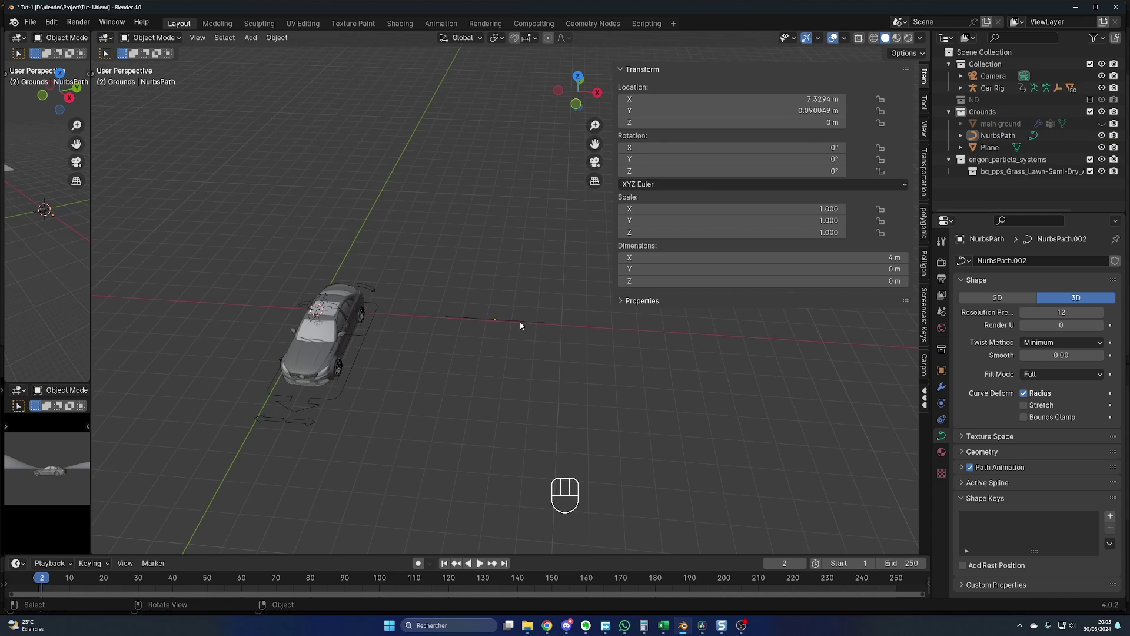
click(519, 319)
- Set the path's Z rotation to -90°
click(758, 171)
text(-90)
key(Return)
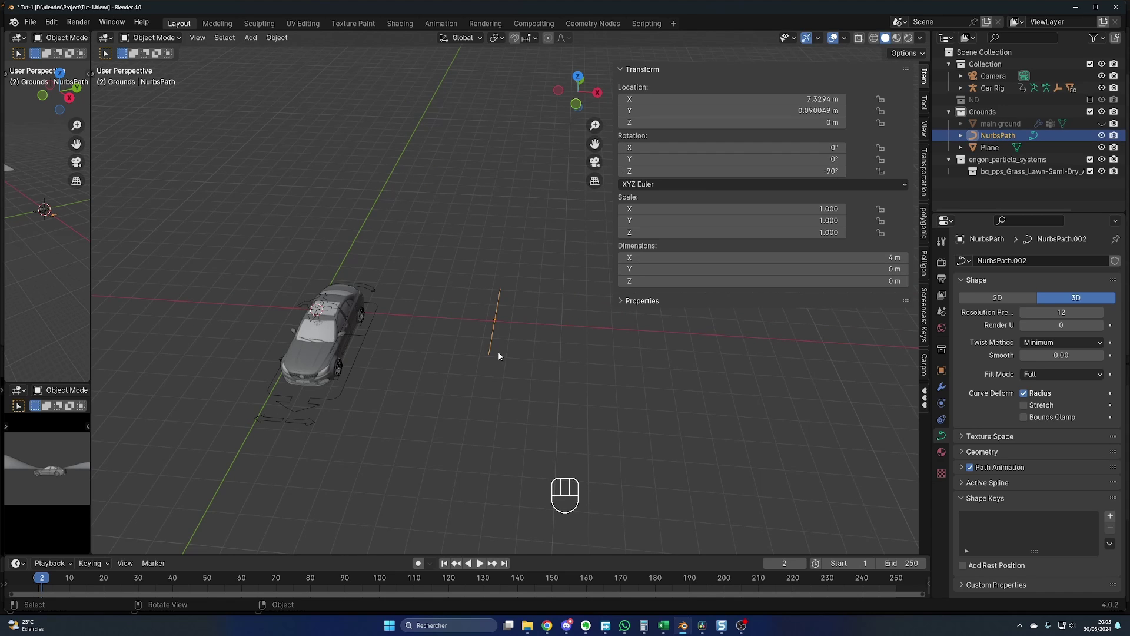
mouse_move(498, 352)
middle_down()
mouse_move(536, 342)
mouse_move(509, 349)
middle_up()
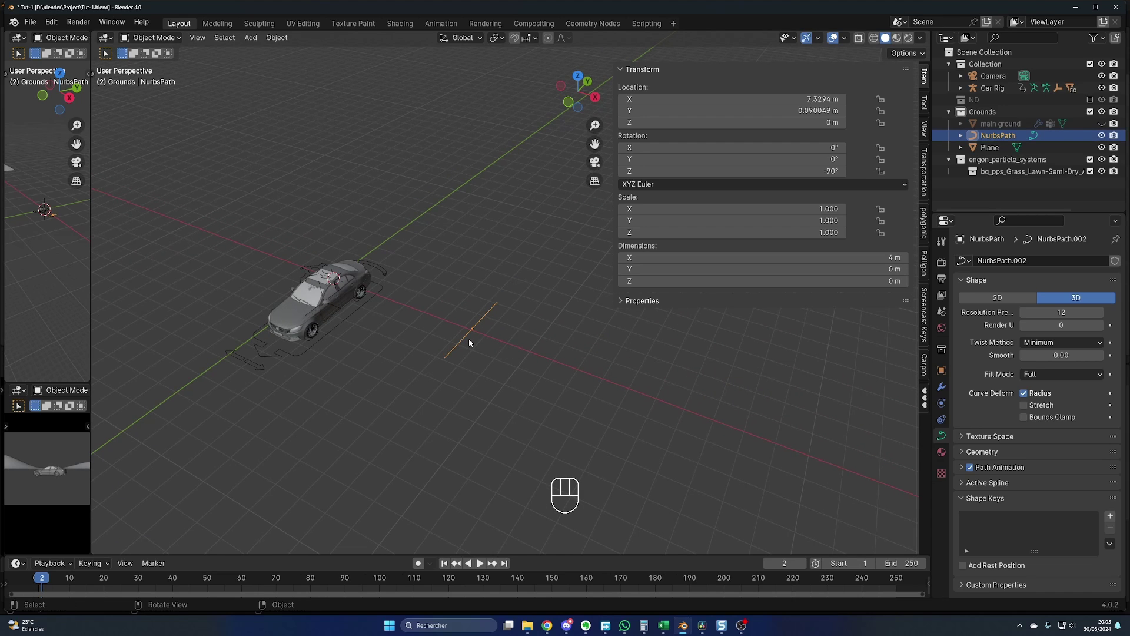
- Check the path's normals in curve edit mode using the curve overlay options
key(Tab)
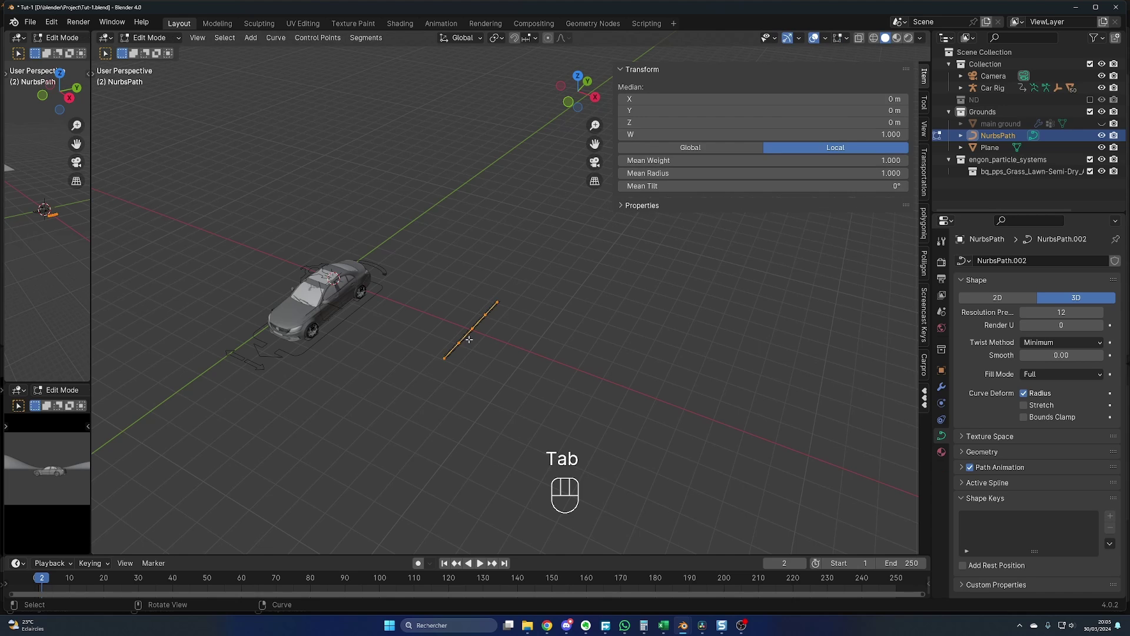
click(846, 39)
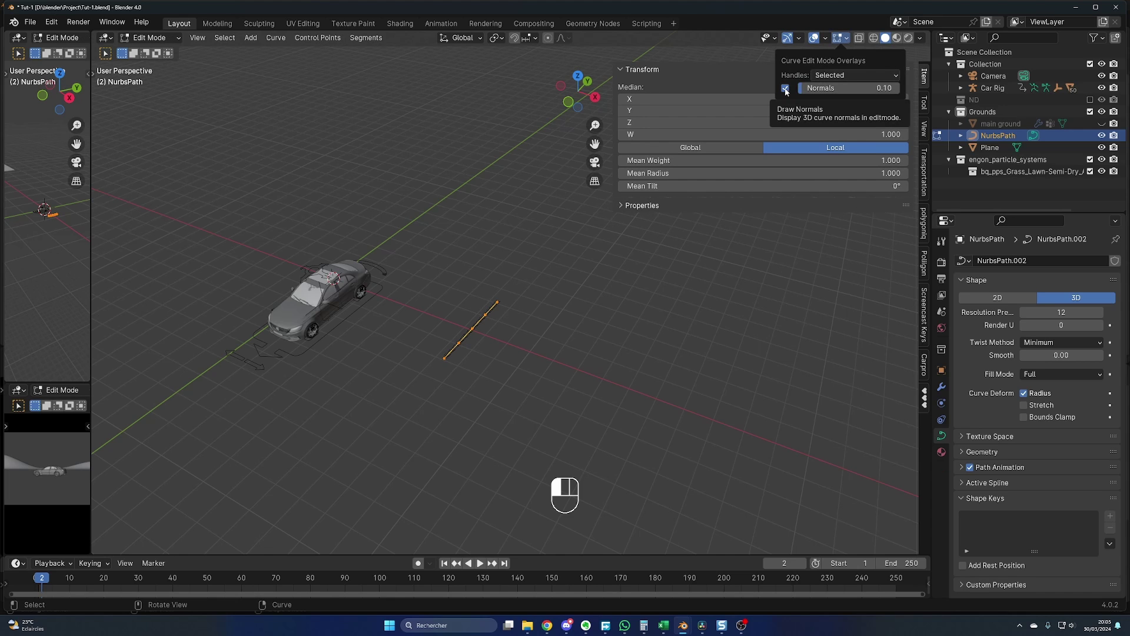
scroll(484, 361, up, 4)
shift+middle_drag(487, 361, 483, 317)
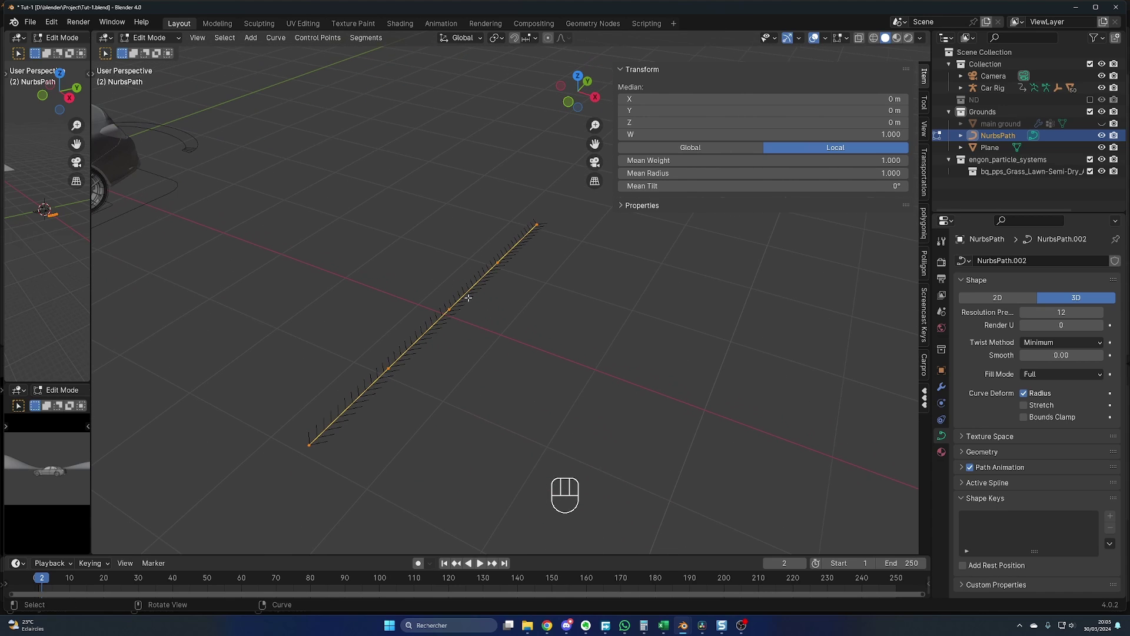
key(Tab)
scroll(529, 348, down, 5)
middle_drag(529, 348, 527, 345)
- Scale the path uniformly to 5.665 so it stretches well past the car
key(s)
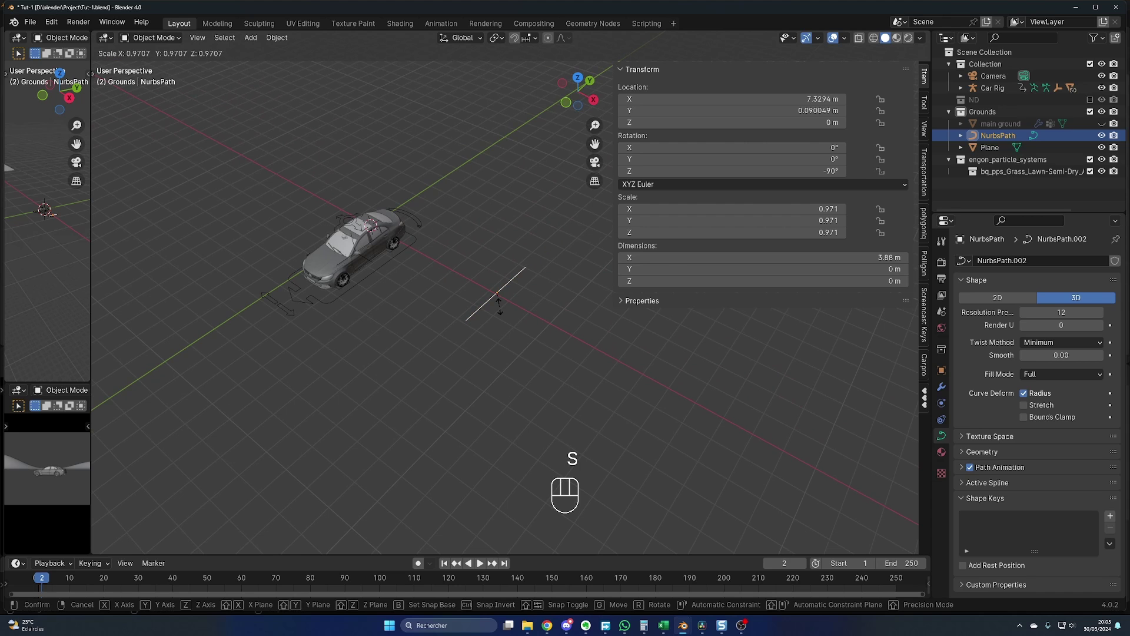
click(537, 371)
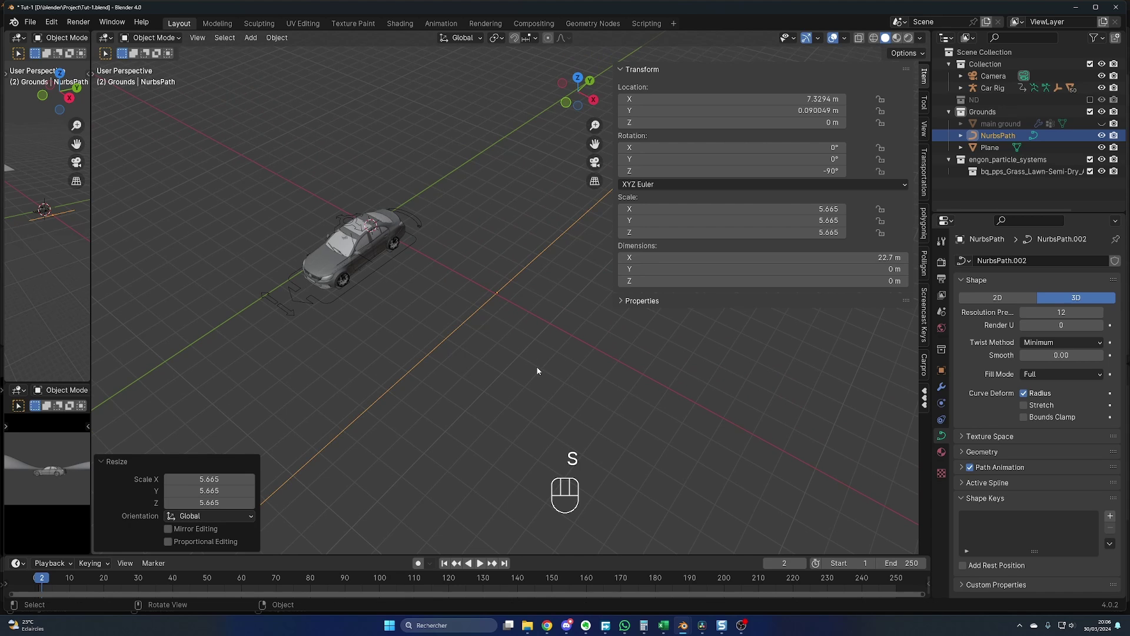
key(n)
scroll(541, 323, down, 2)
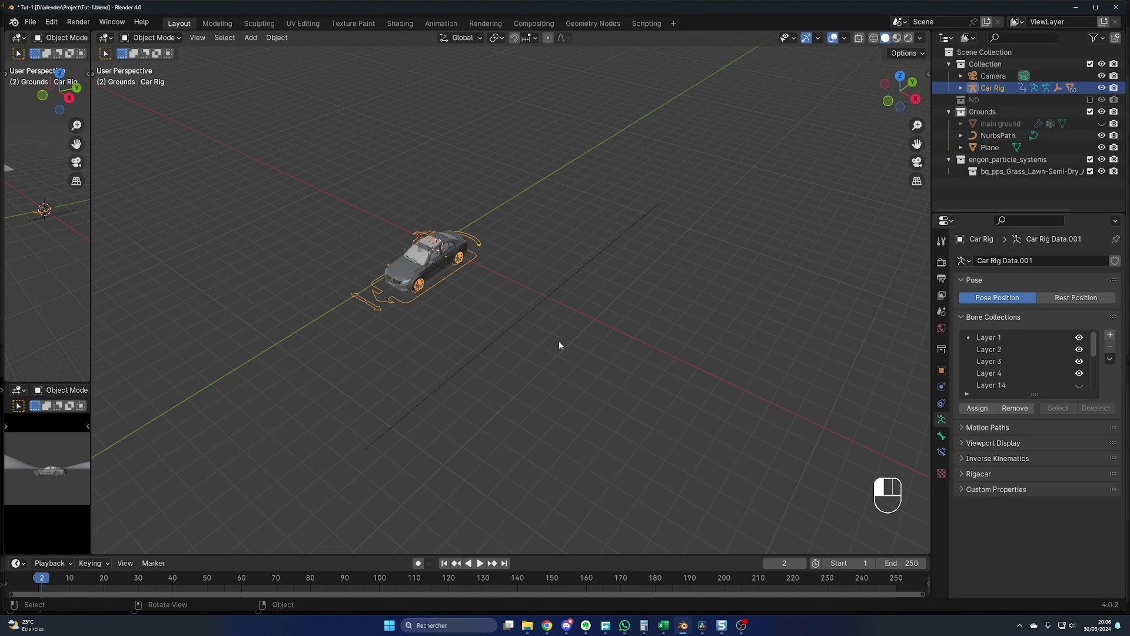
- In pose mode, add a Follow Path bone constraint targeting NurbsPath to the car rig's root bone
click(455, 290)
click(447, 280)
key(ctrl+Tab)
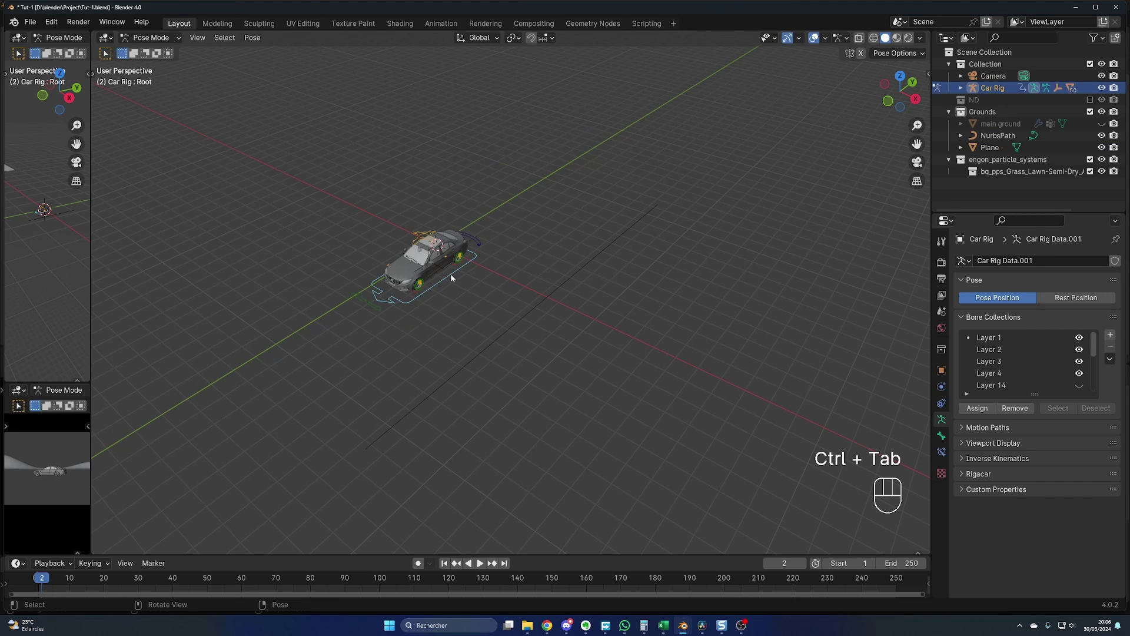
click(943, 454)
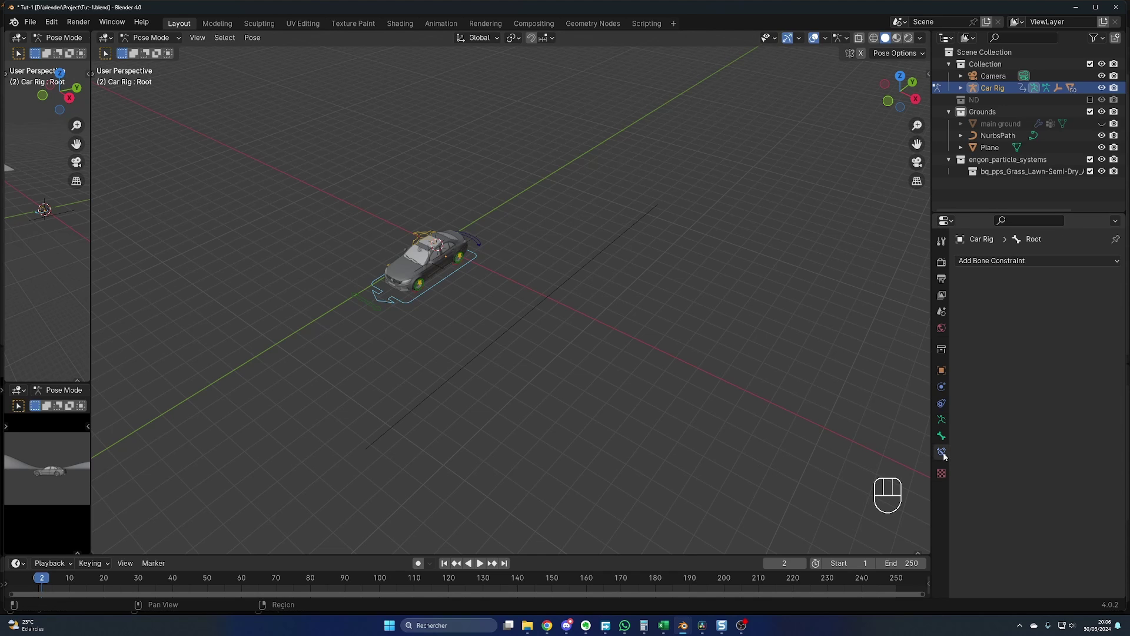
click(1040, 260)
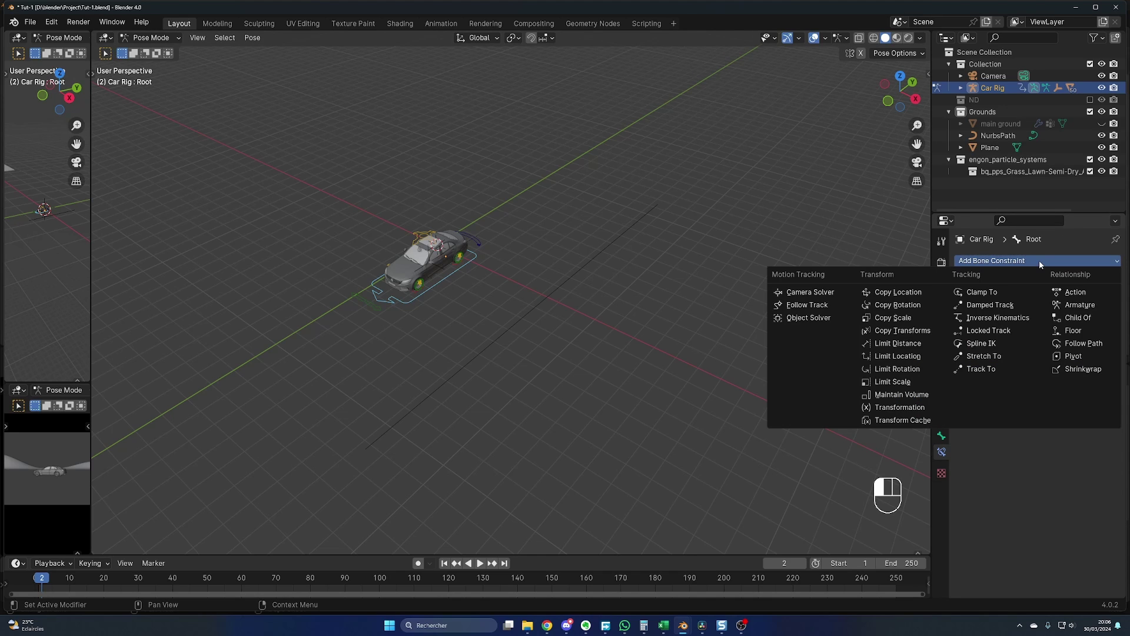
click(1082, 343)
click(1098, 298)
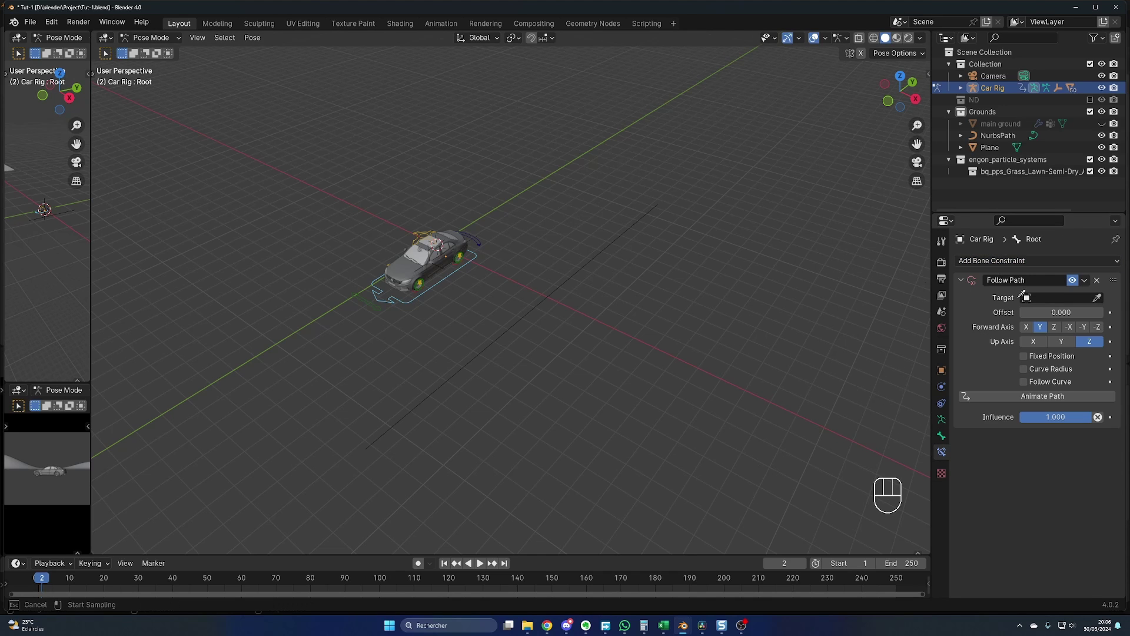
click(625, 231)
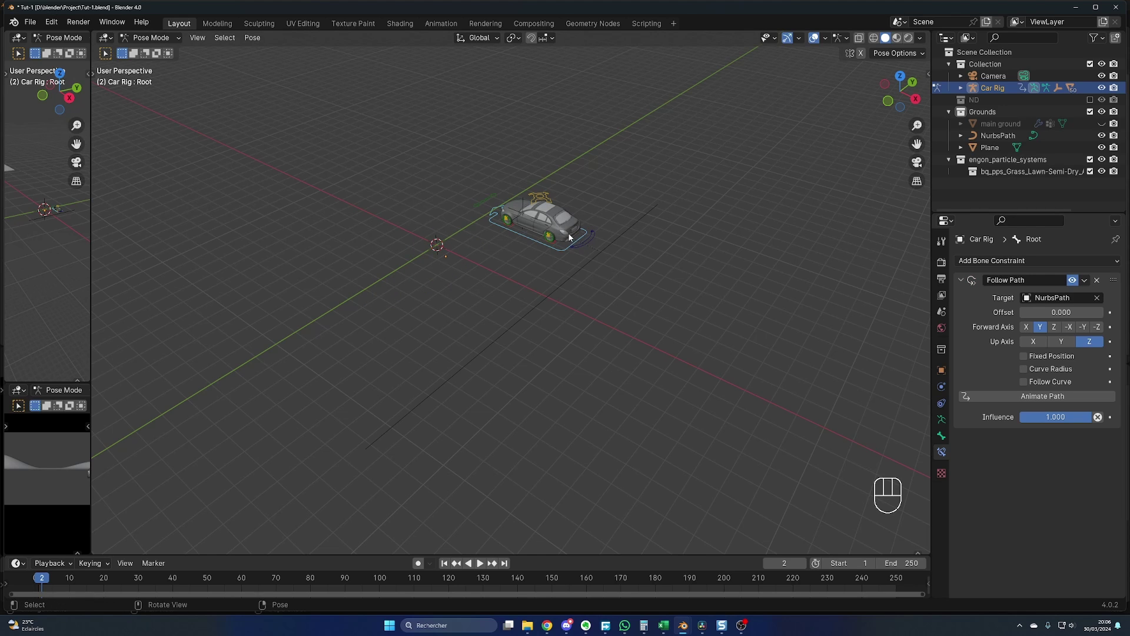
- Enable Follow Curve and Fixed Position, then test sliding the offset
click(1025, 382)
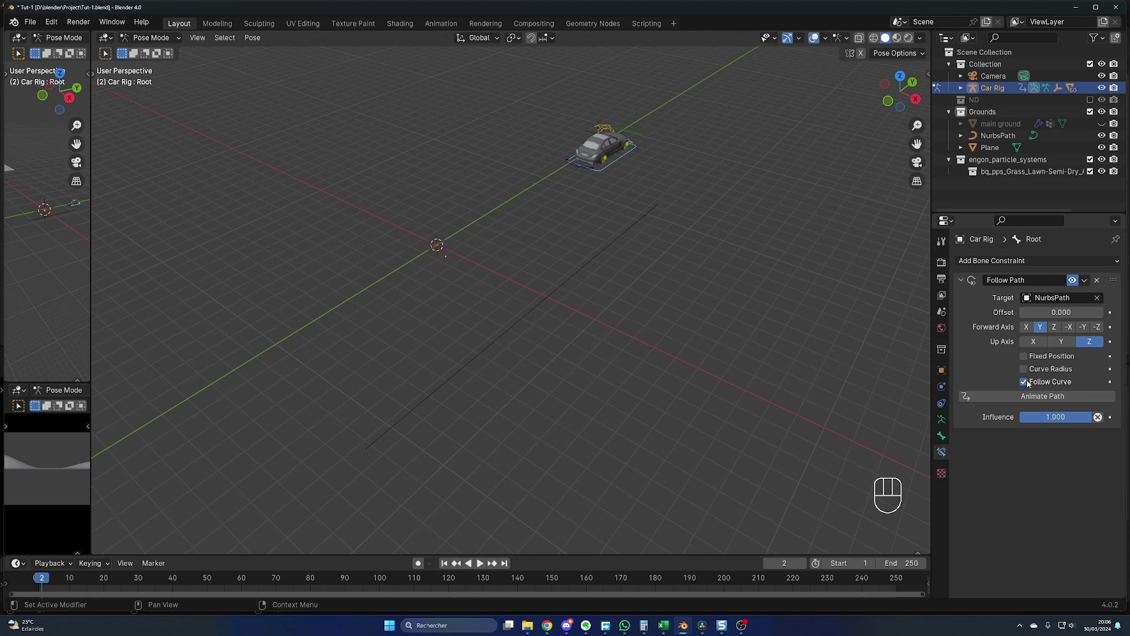
click(1025, 356)
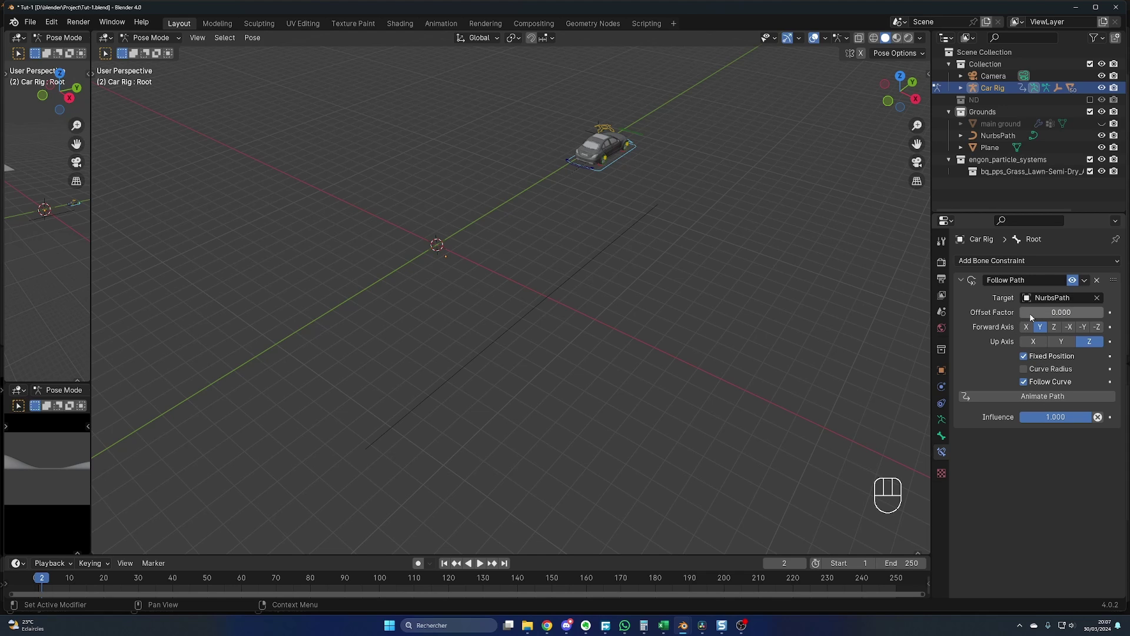
mouse_move(1022, 312)
mouse_down()
mouse_move(1060, 312)
mouse_move(1022, 316)
mouse_up()
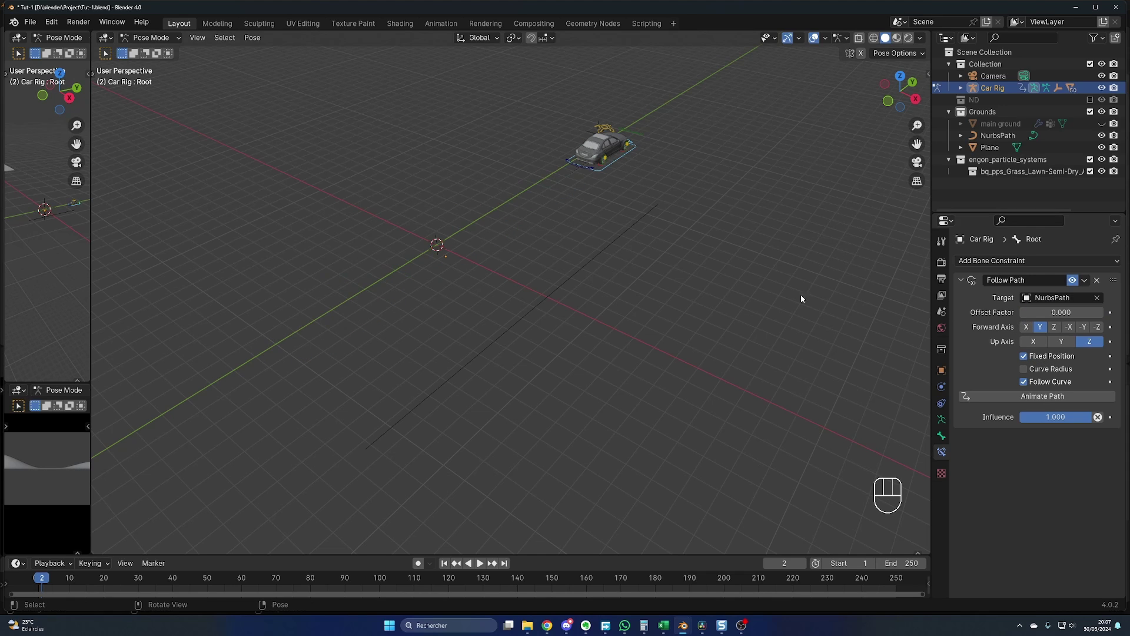
shift+middle_drag(761, 298, 725, 298)
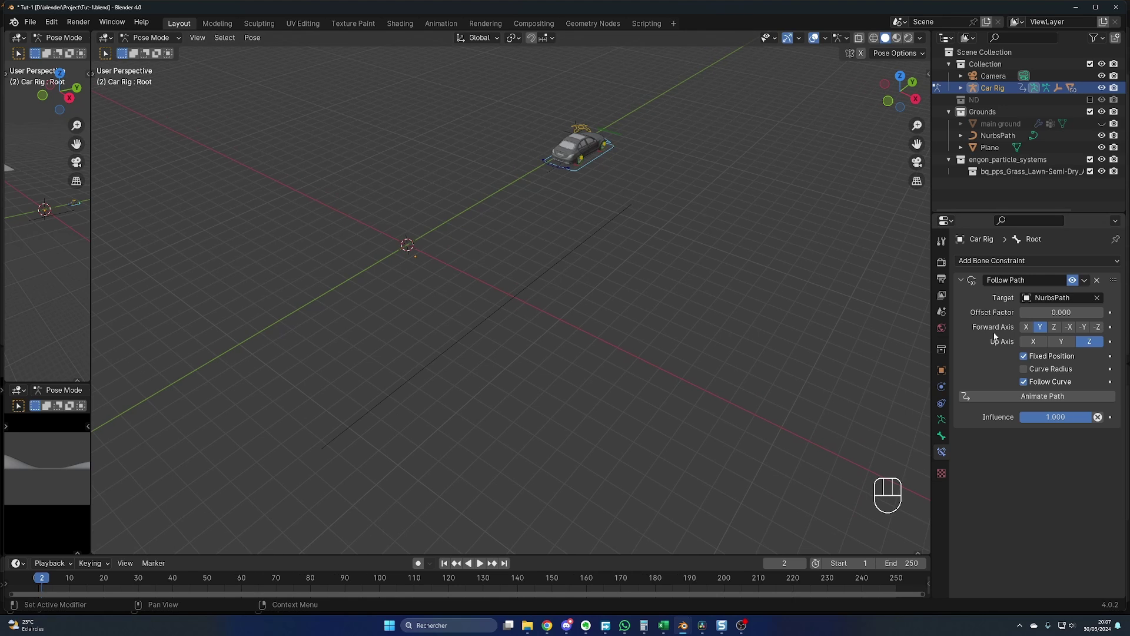
- Set the Forward Axis to -Y and preview the car moving along the path
click(1040, 327)
click(1083, 327)
middle_drag(762, 302, 755, 305)
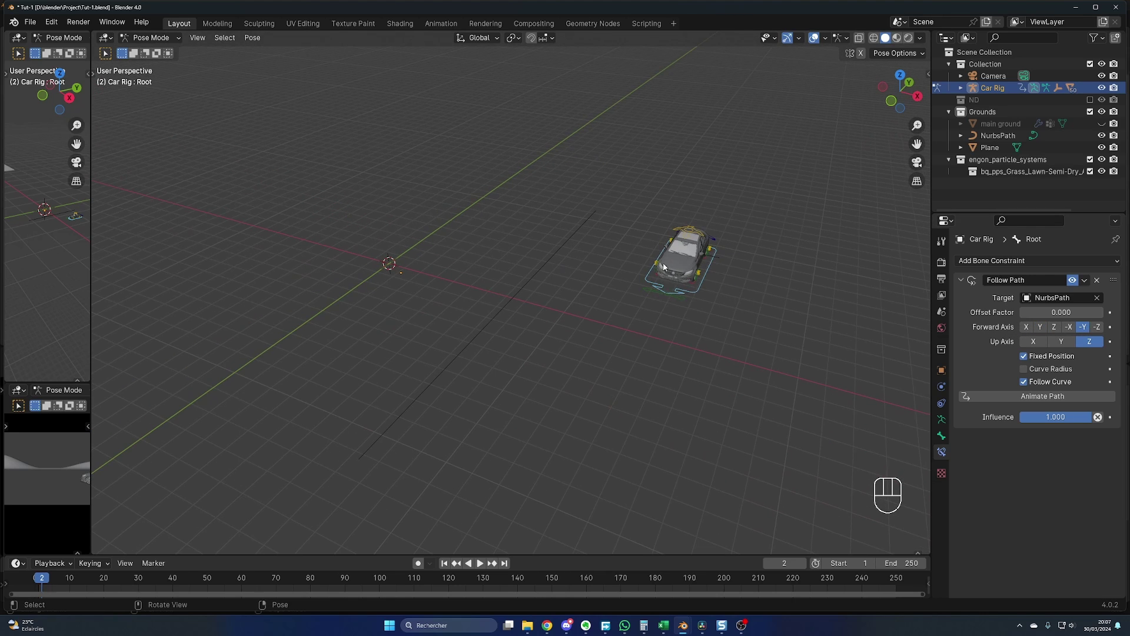
middle_drag(668, 268, 637, 291)
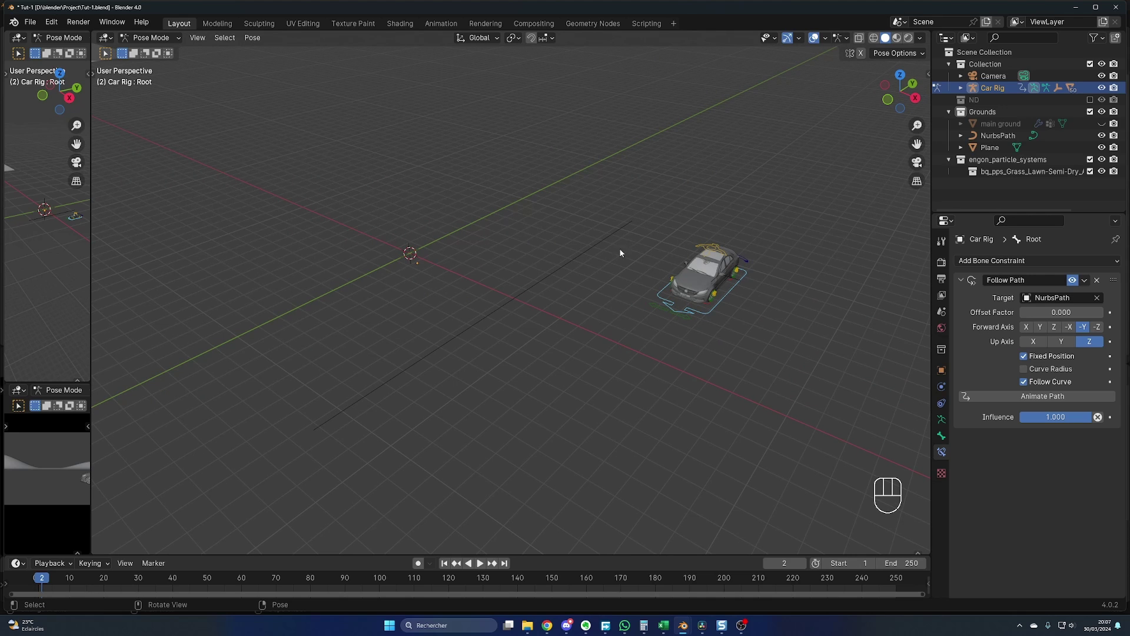
click(942, 370)
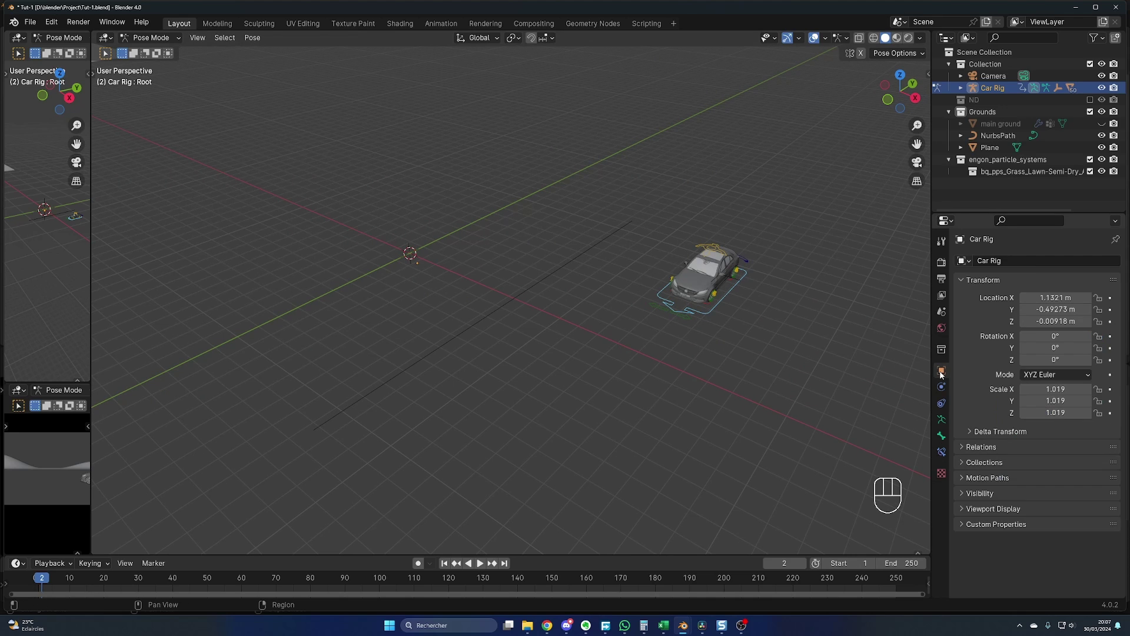
drag(1055, 297, 1056, 321)
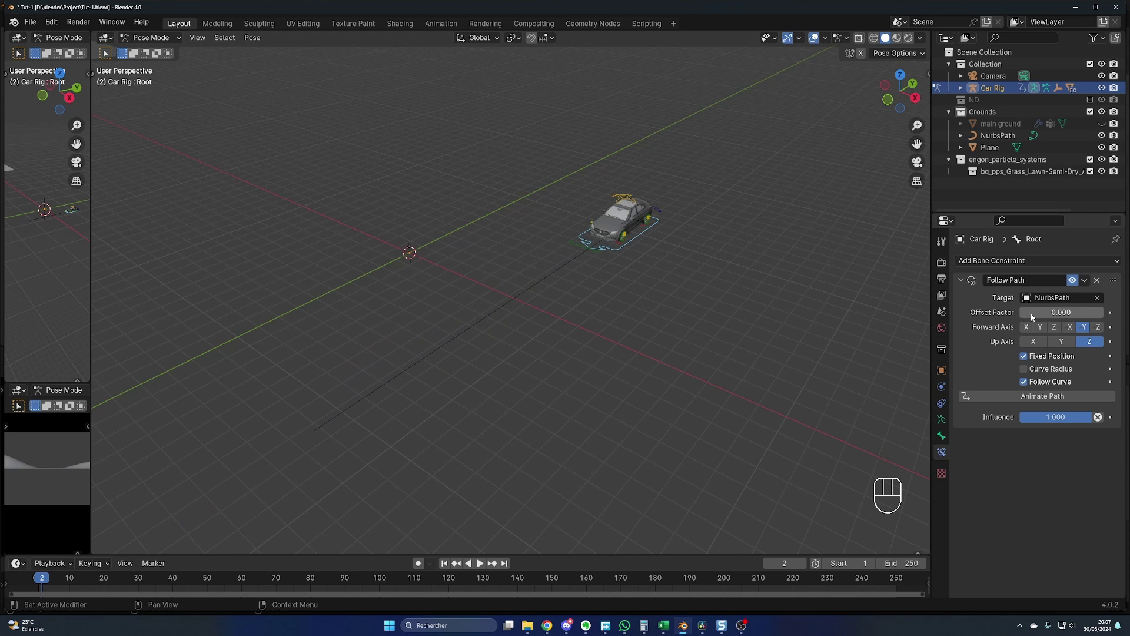
mouse_move(1031, 317)
mouse_down()
mouse_move(1096, 316)
mouse_move(1031, 317)
mouse_up()
key(Tab)
key(Tab)
- Bend the NurbsPath by moving one control point along X
key(ctrl+Tab)
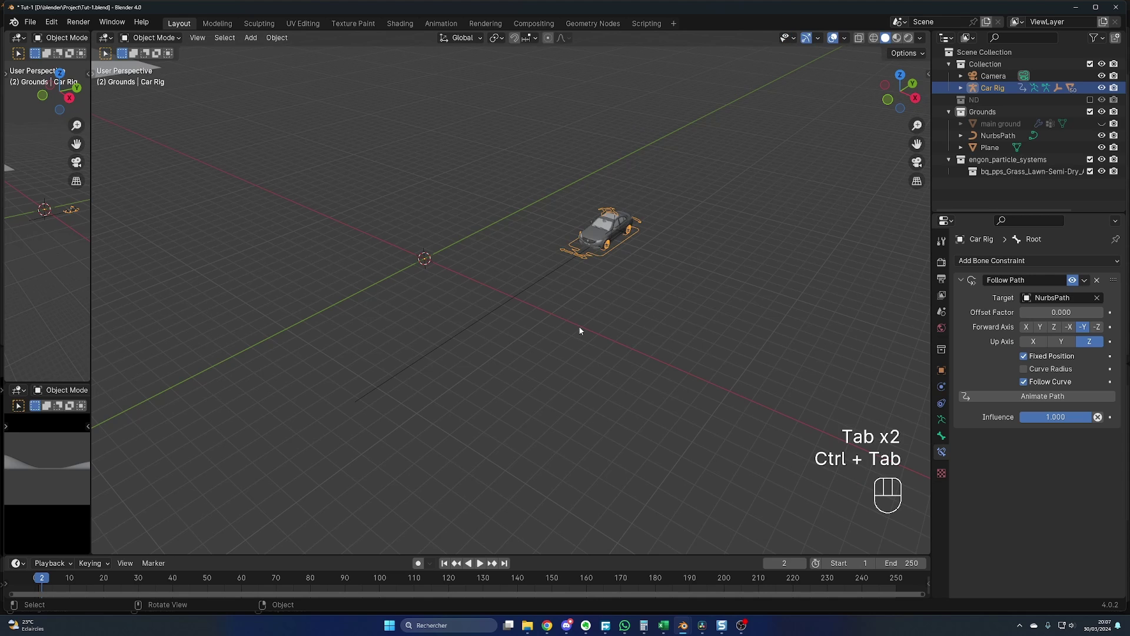
click(485, 317)
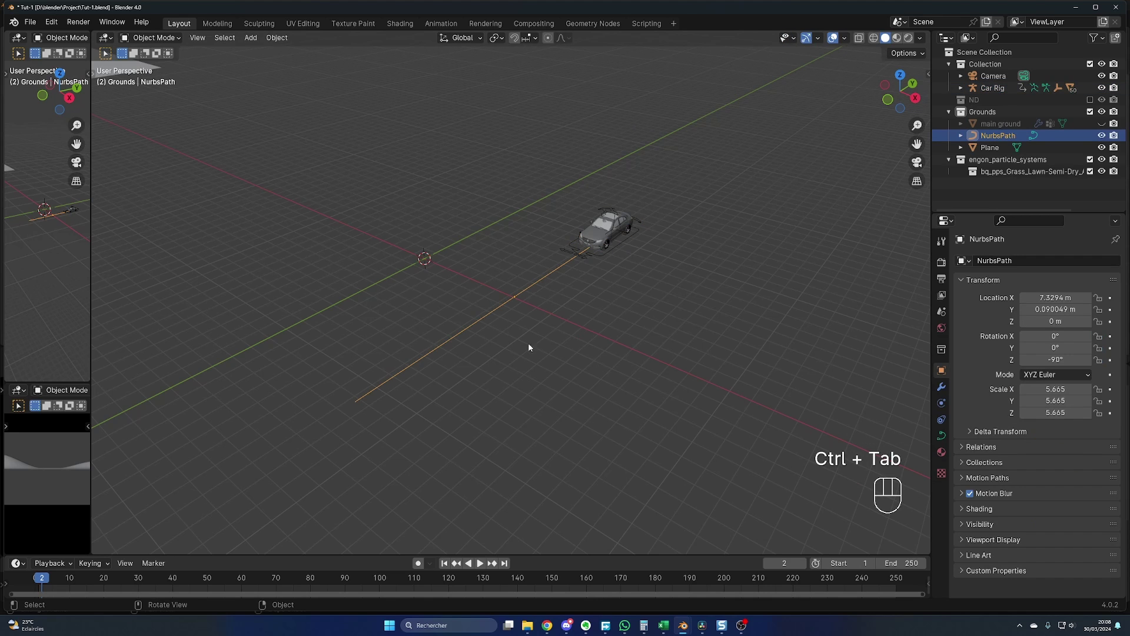
shift+middle_drag(510, 338, 563, 330)
key(Tab)
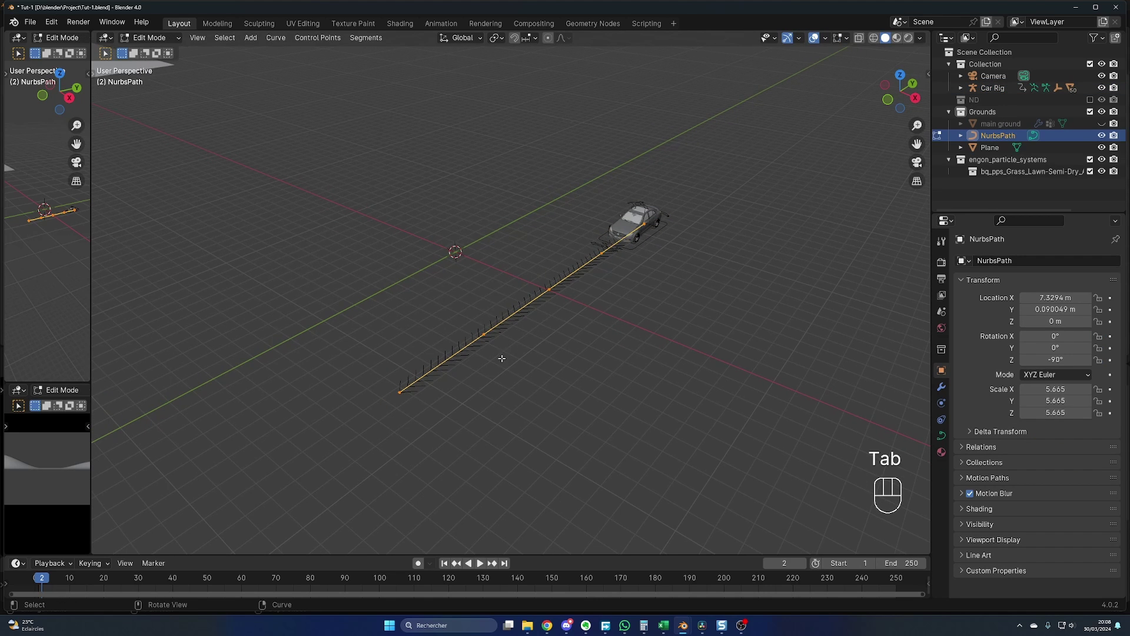
scroll(504, 359, up, 1)
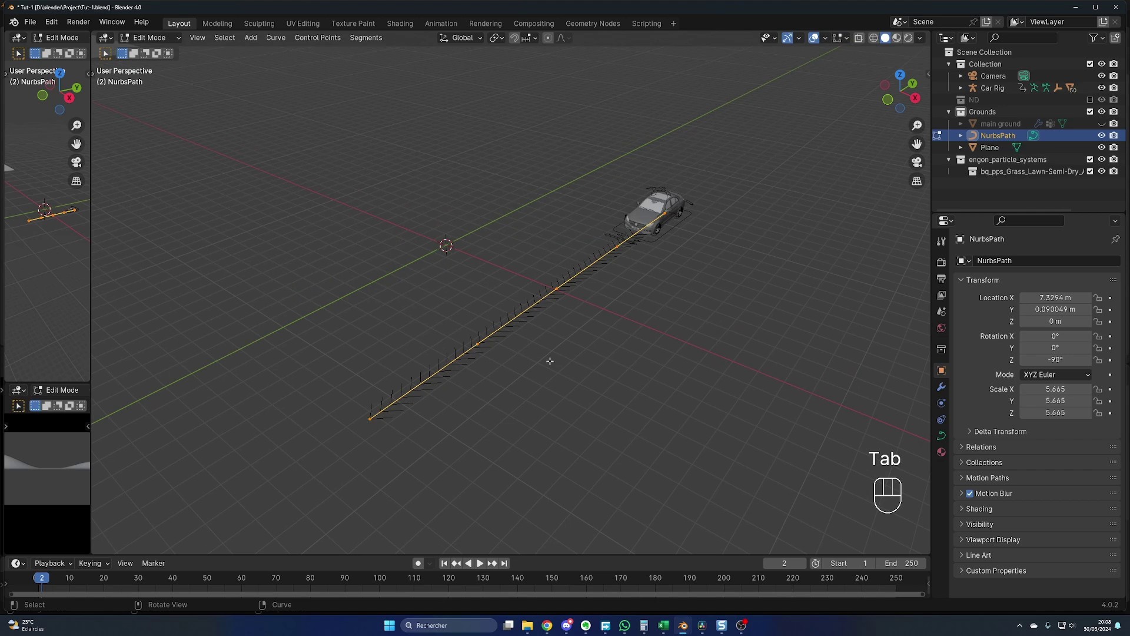
click(478, 343)
key(g)
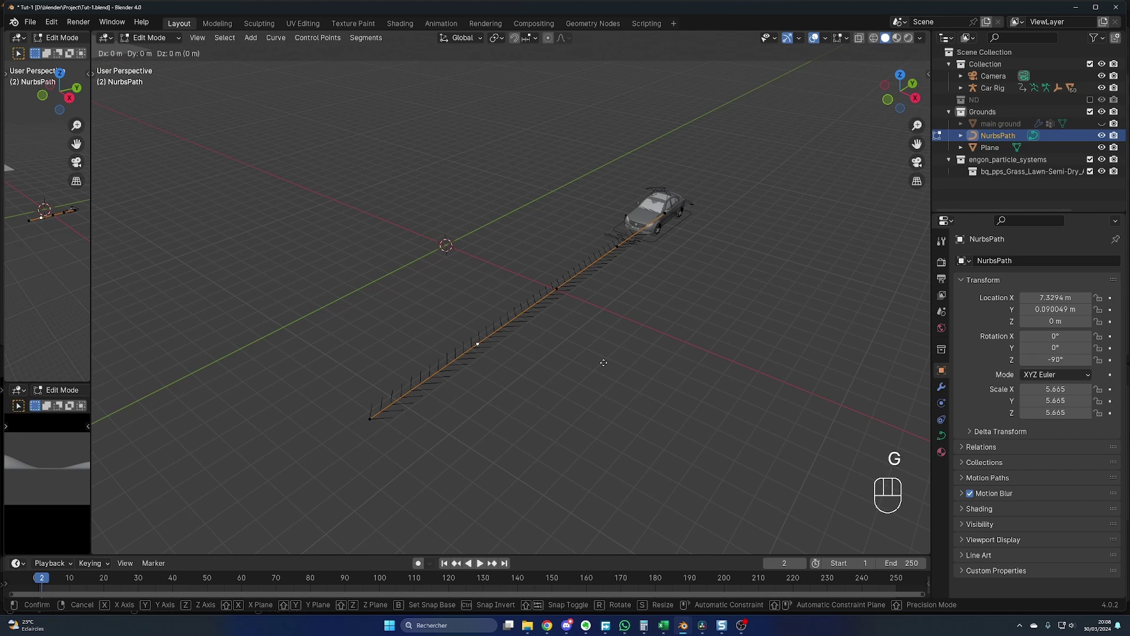
key(x)
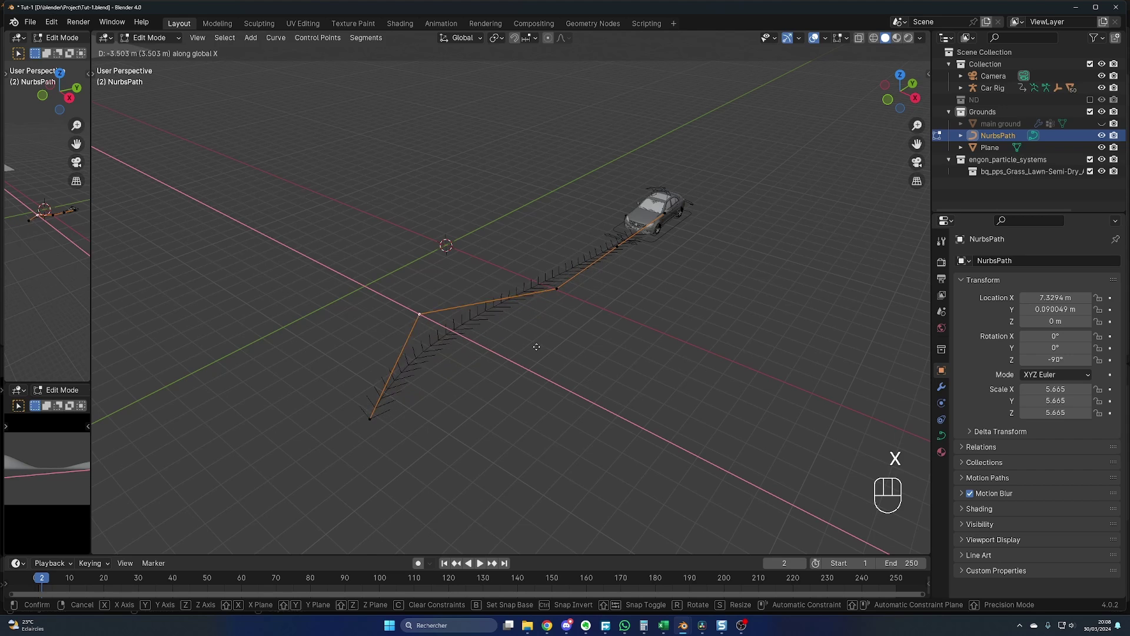
click(509, 336)
key(Tab)
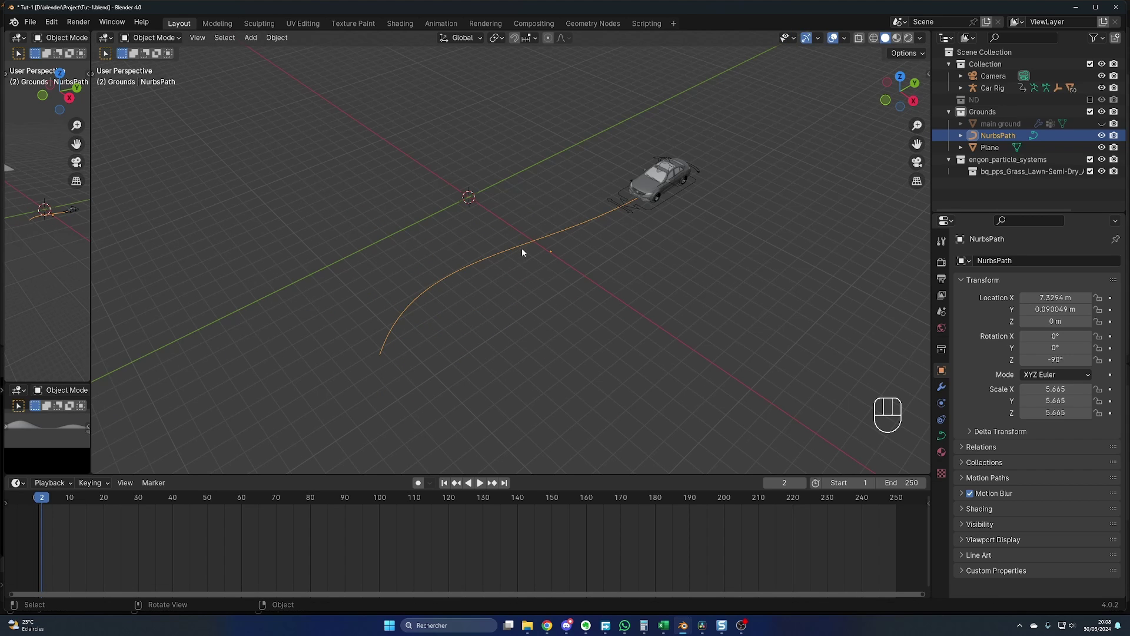
- Apply all transforms to the path so location is 0 and scale 1.000
key(ctrl+a)
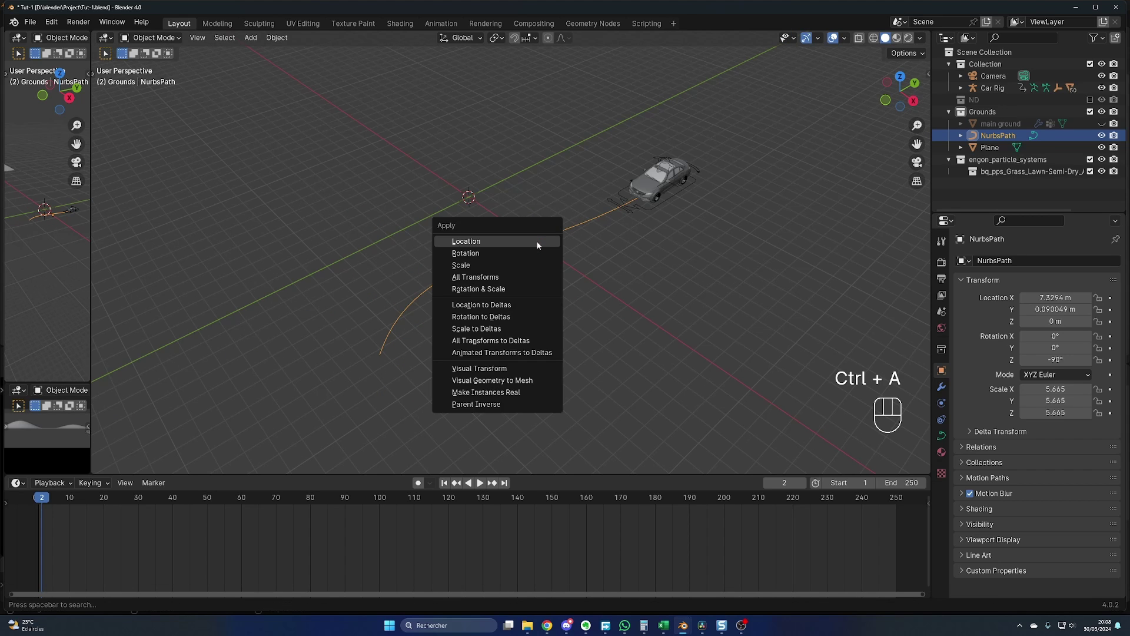
click(497, 284)
key(Tab)
key(Tab)
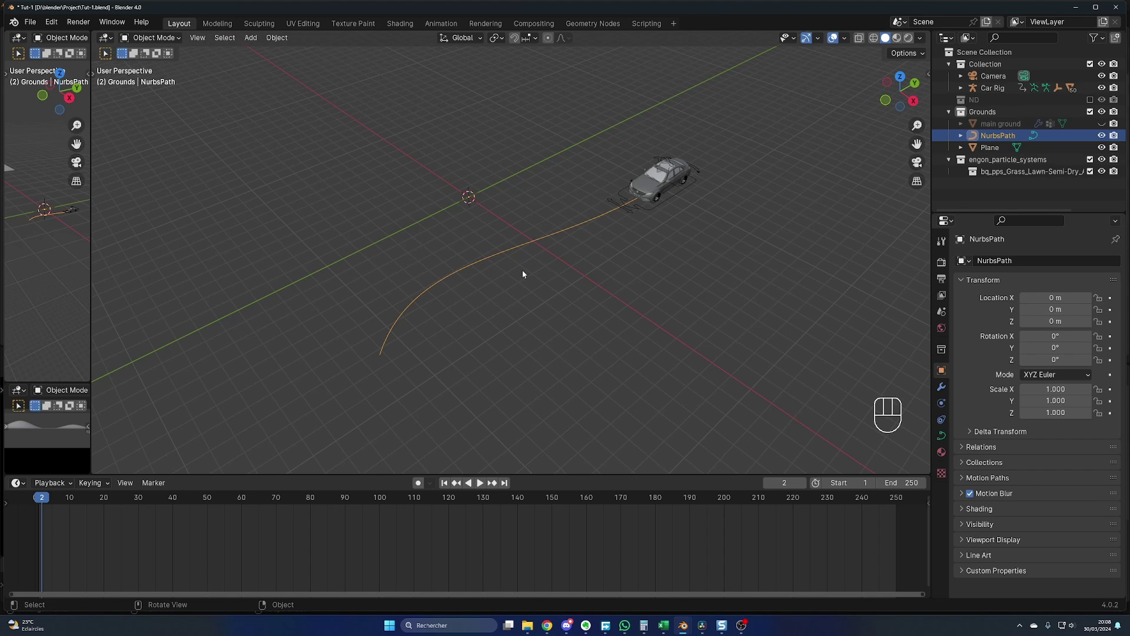
mouse_move(549, 308)
middle_down()
mouse_move(557, 262)
mouse_move(594, 249)
middle_up()
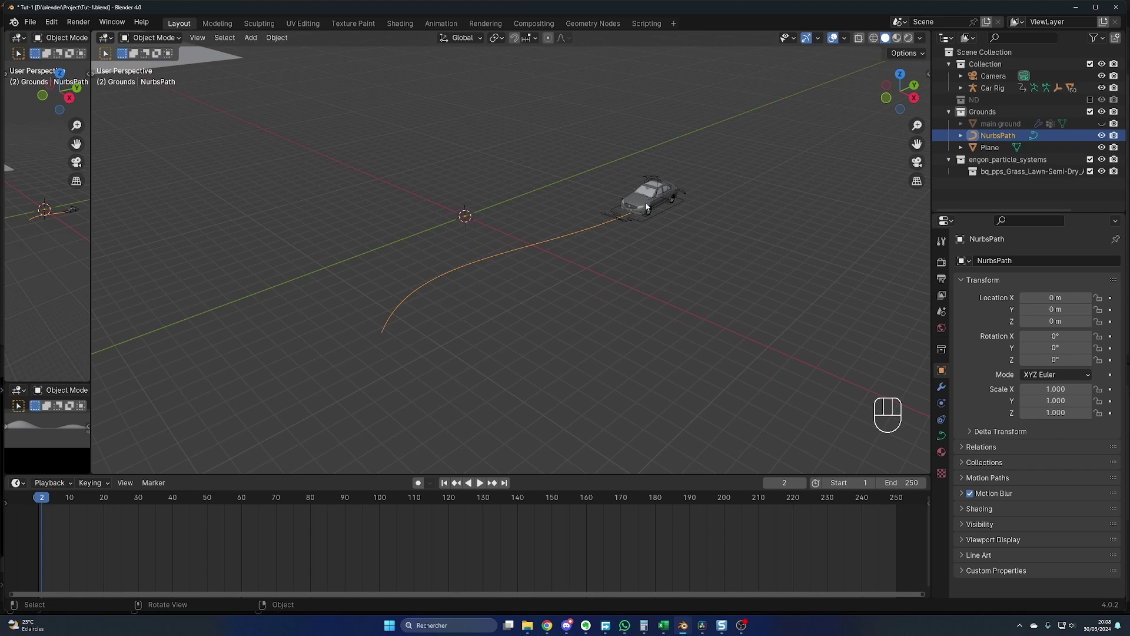
middle_drag(606, 300, 675, 246)
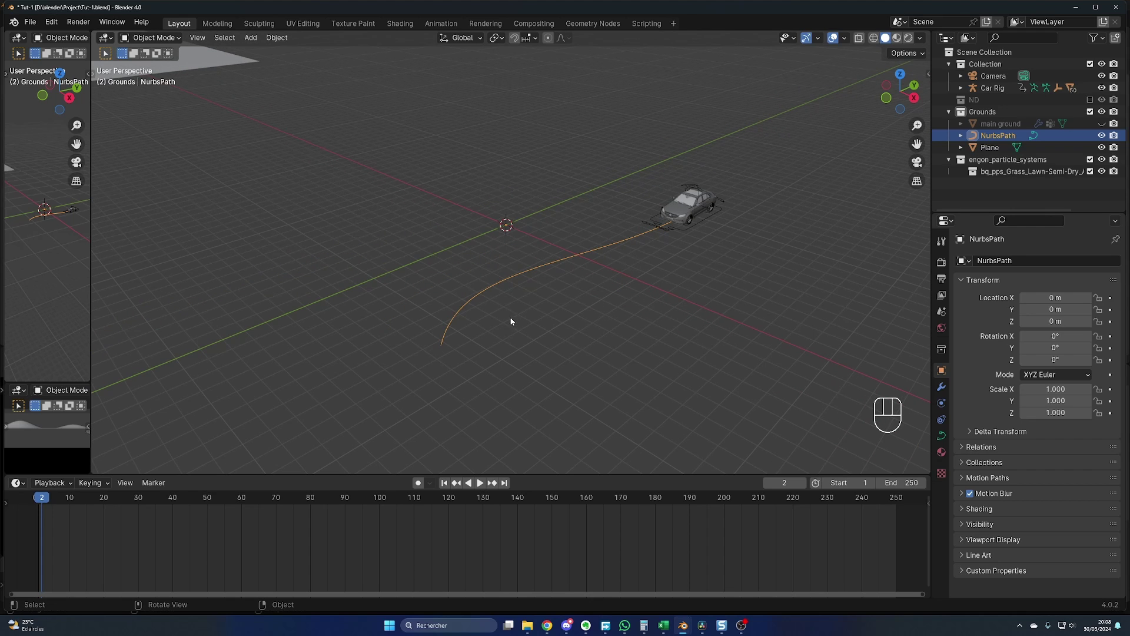
- At frame 1, keyframe the root bone's Offset Factor at 0 in pose mode
key(Left)
middle_drag(765, 269, 756, 260)
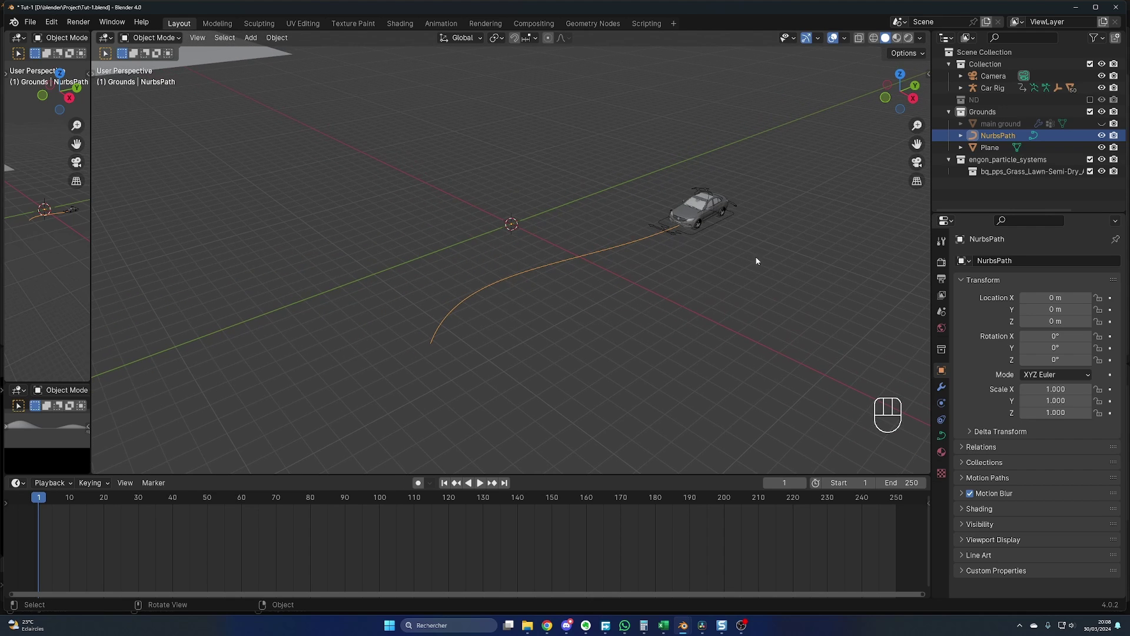
click(719, 226)
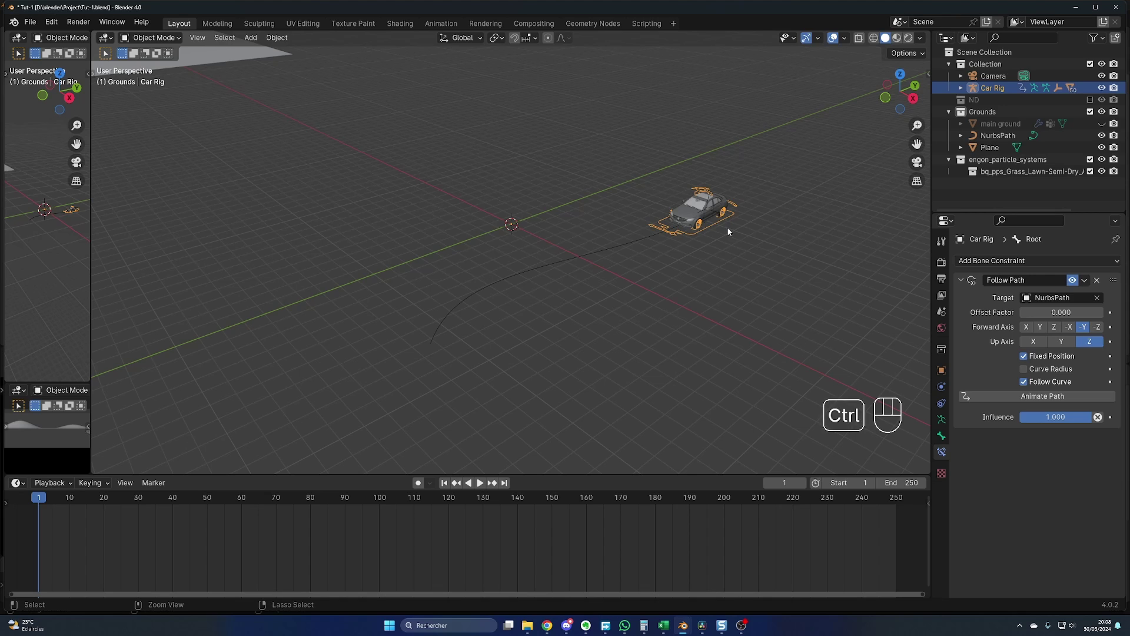
key(ctrl+Tab)
click(716, 222)
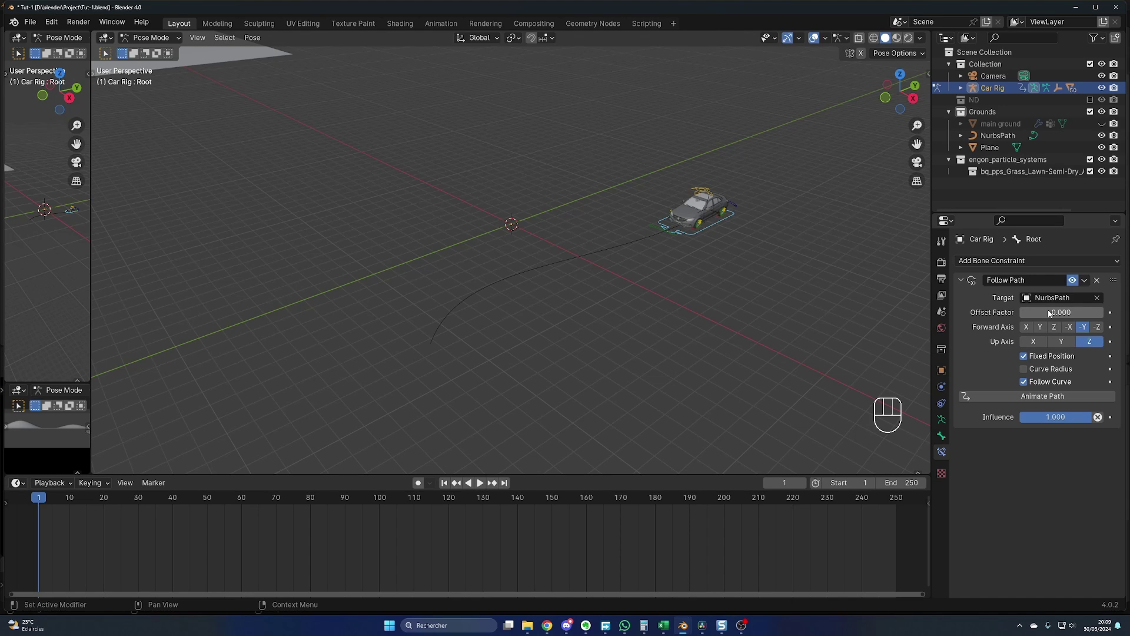
key(i)
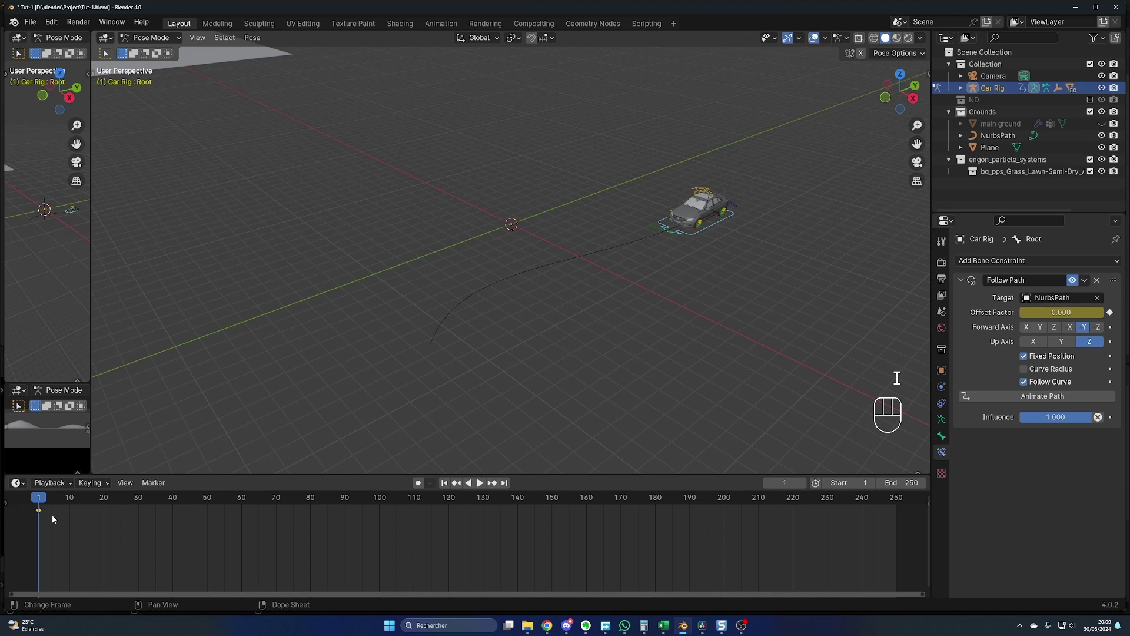
- At frame 150, set Offset Factor to 1.000 and keyframe it
drag(40, 508, 552, 515)
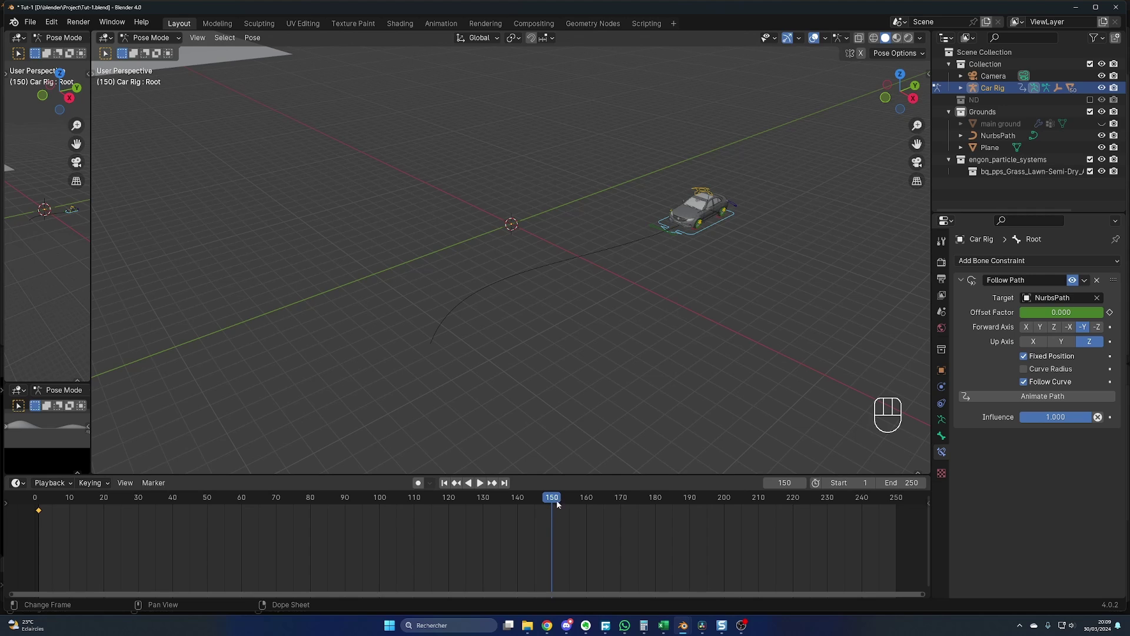
click(1053, 313)
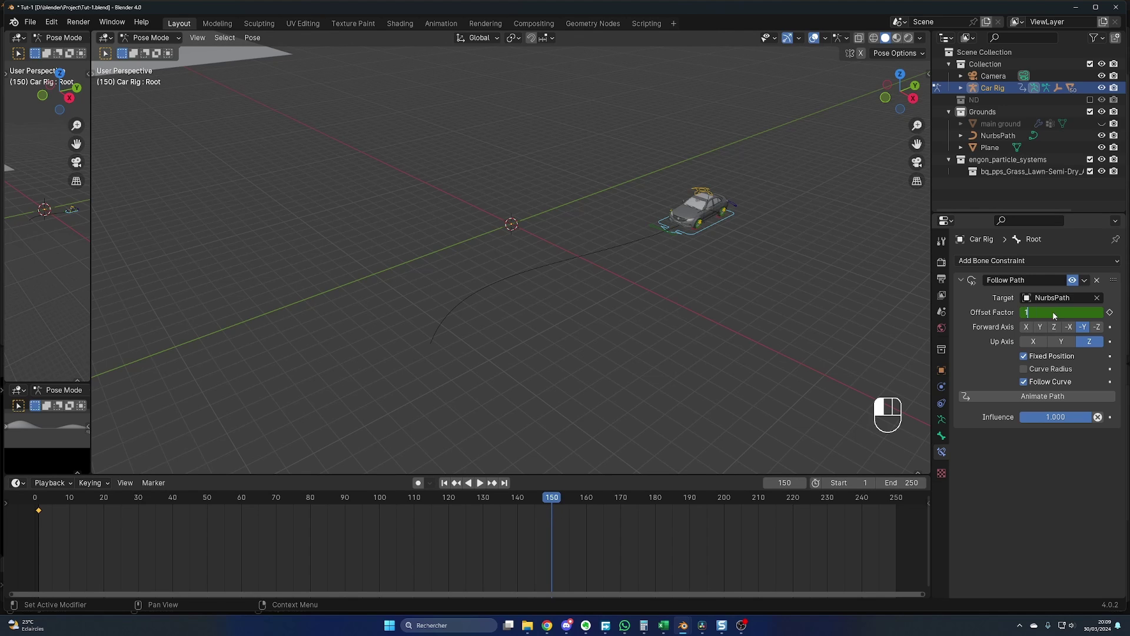
text(1)
key(Return)
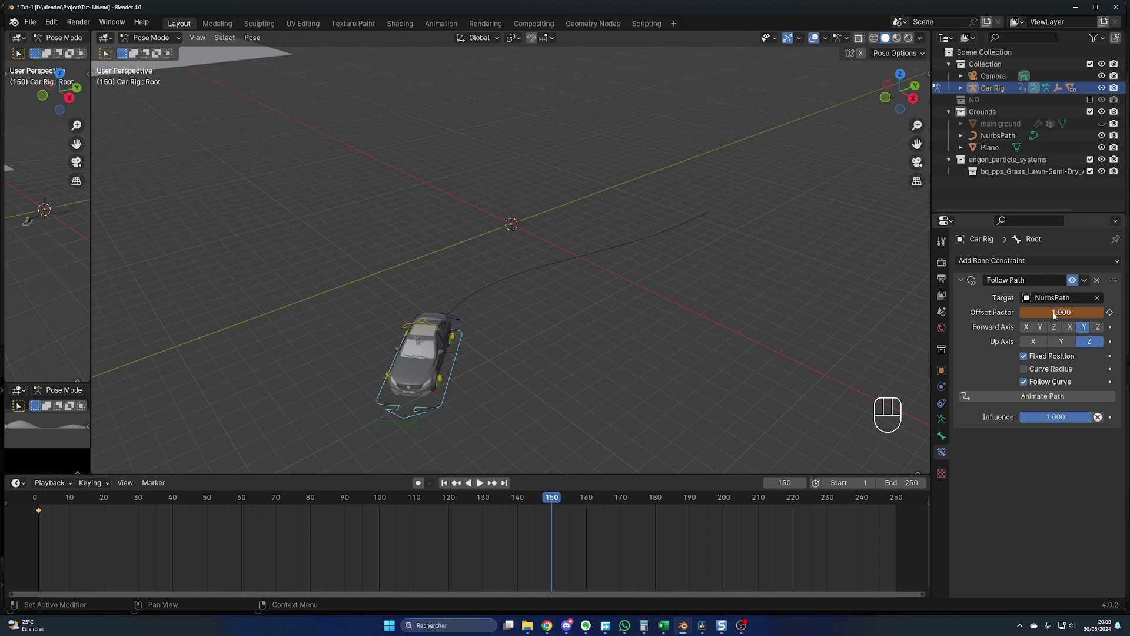
key(i)
- Play the animation from the start to watch the car drive the path, then stop
key(shift+Left)
key(space)
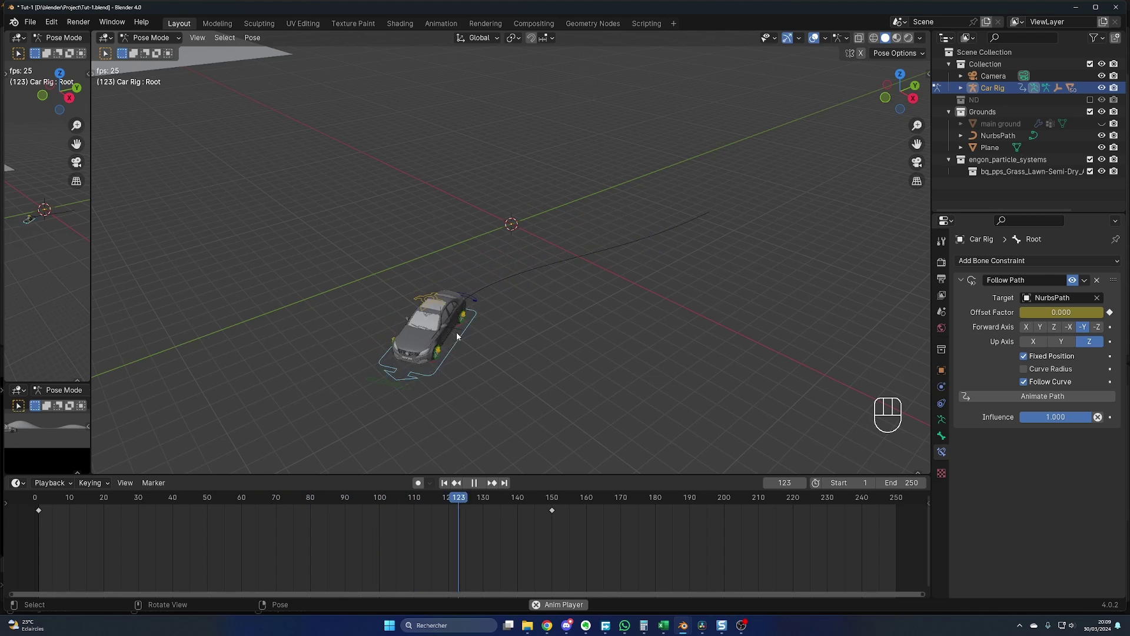
key(space)
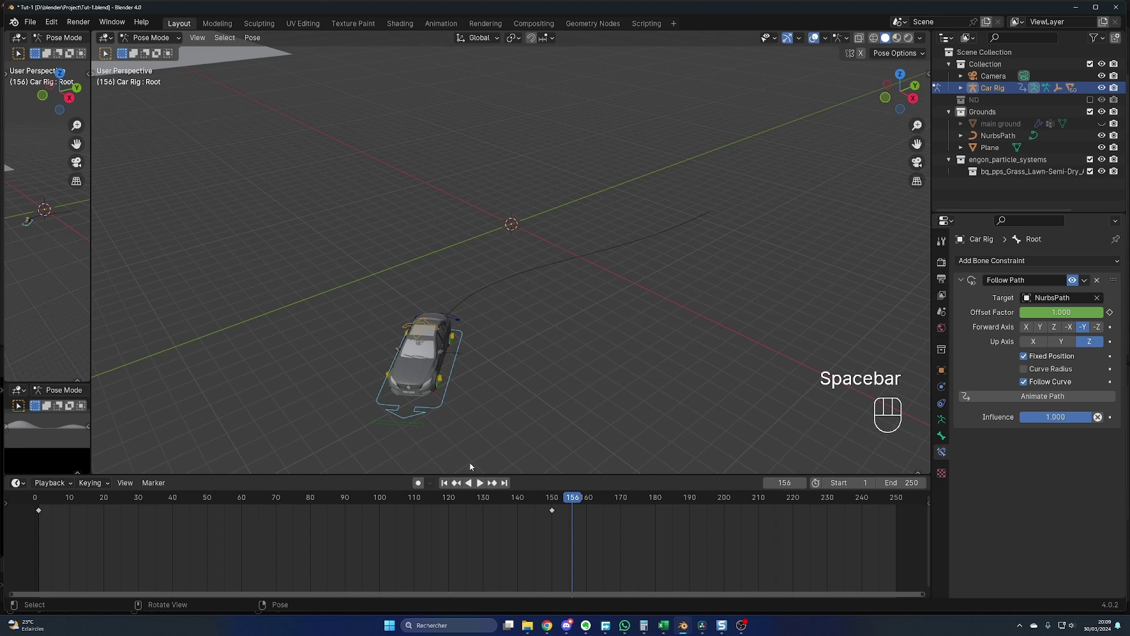
key(Down)
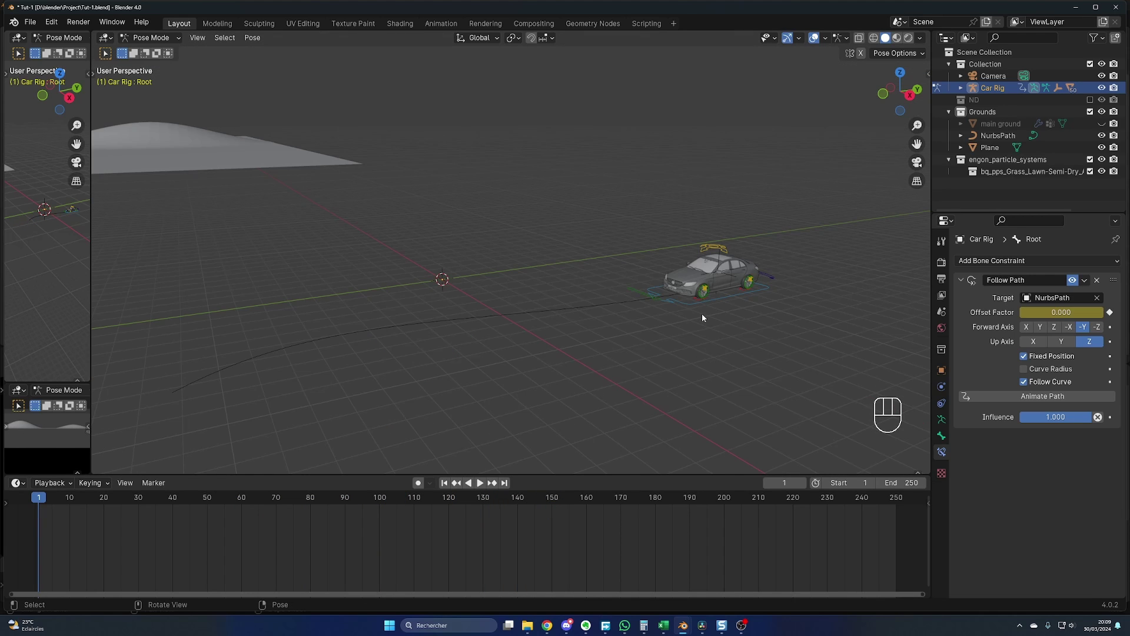
middle_drag(706, 321, 728, 328)
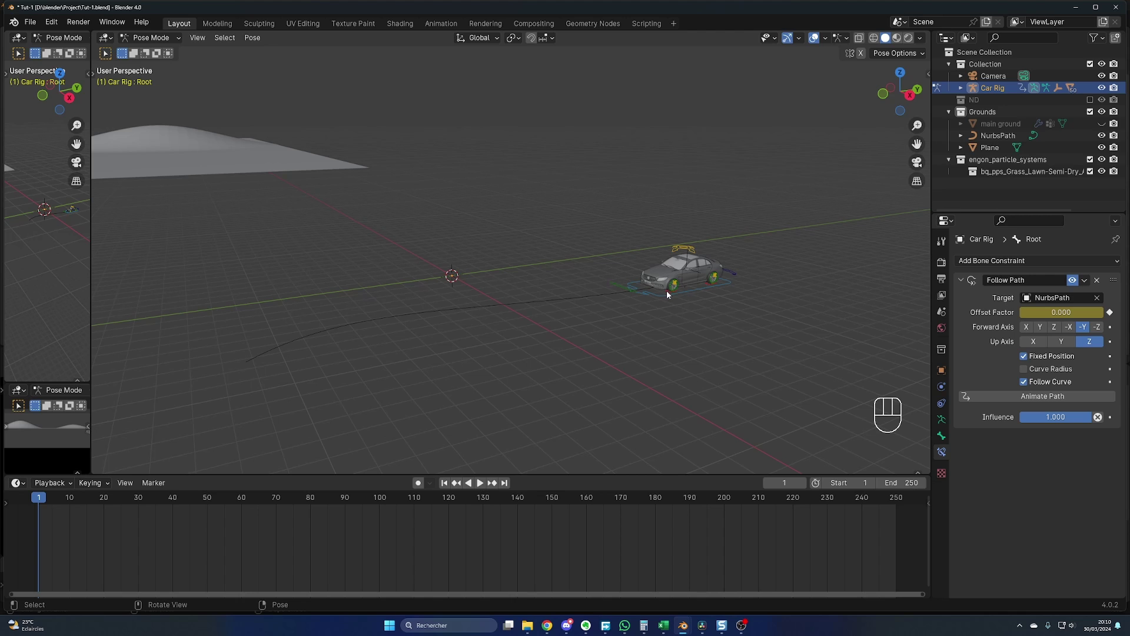
- Install the rigacar-Jeanyan3D-Fix-v2.zip add-on from the Plugins folder via Preferences > Add-ons
click(53, 24)
click(89, 173)
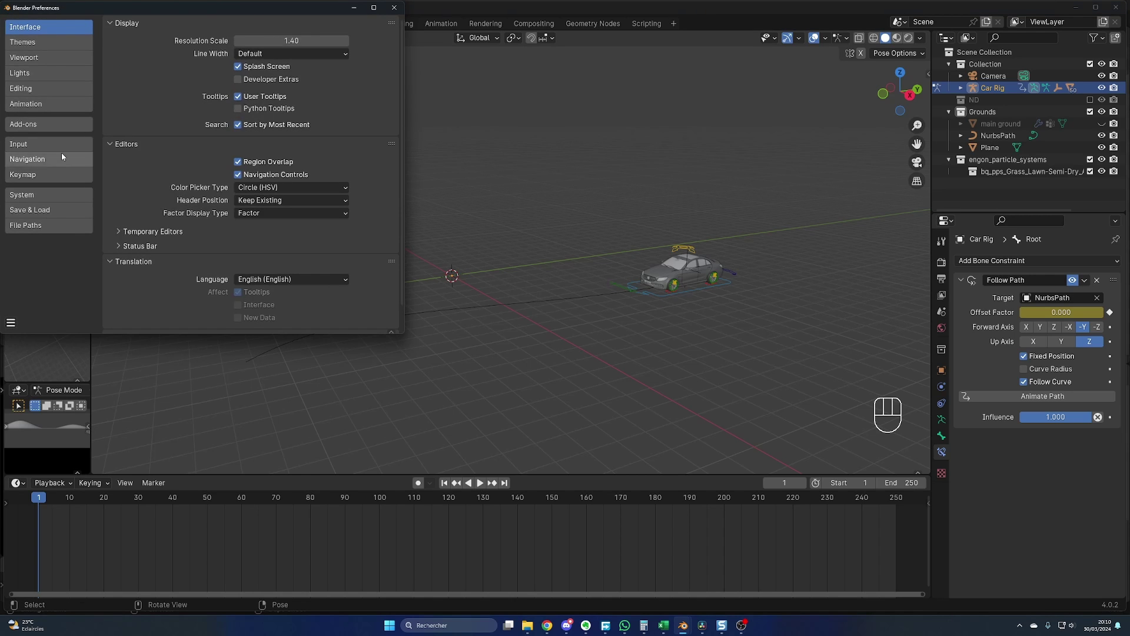
click(36, 126)
click(311, 25)
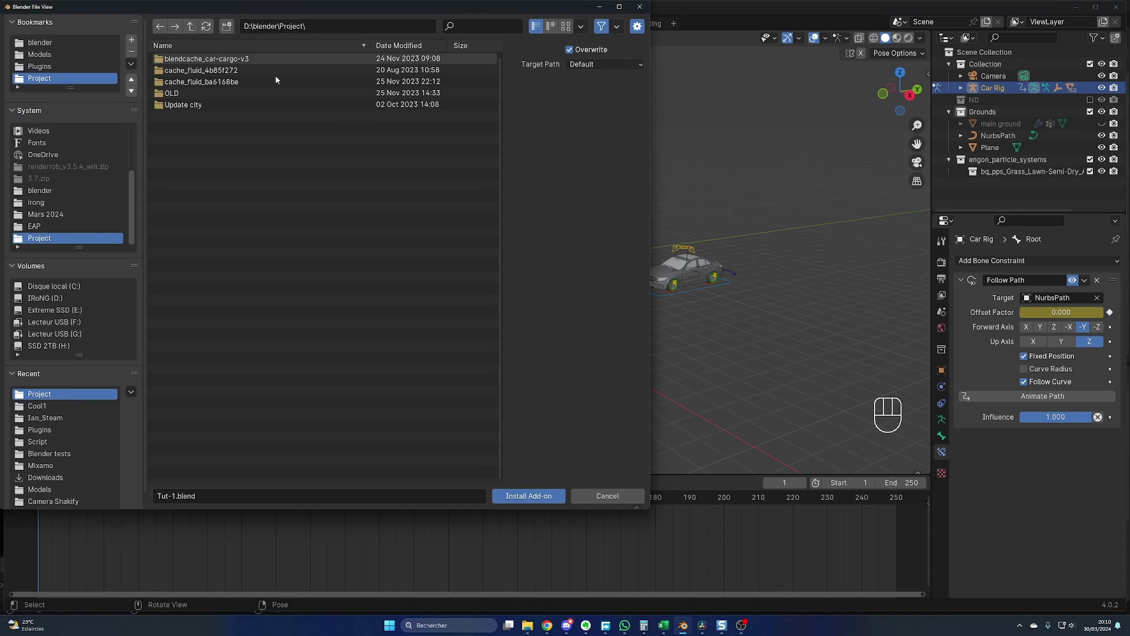
click(46, 68)
scroll(228, 355, down, 5)
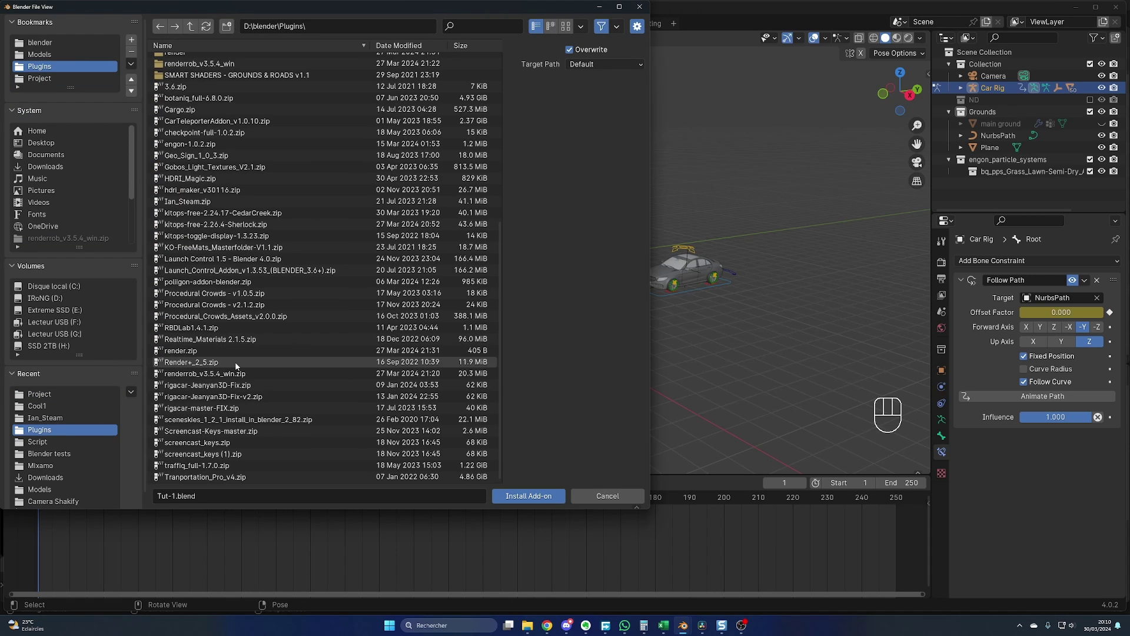
click(219, 400)
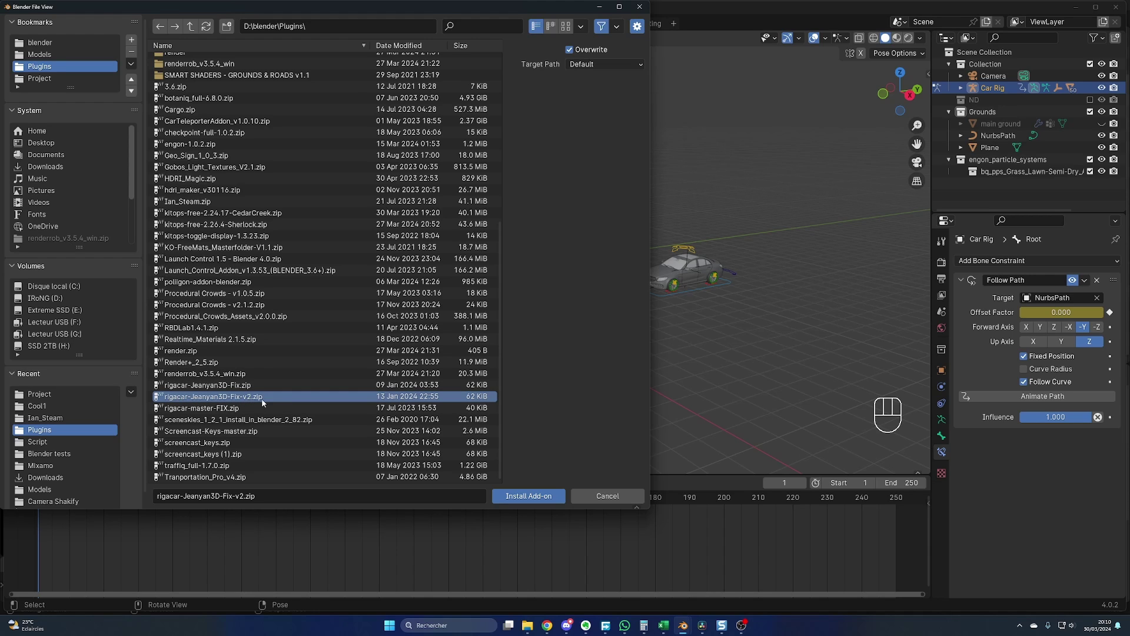
click(588, 496)
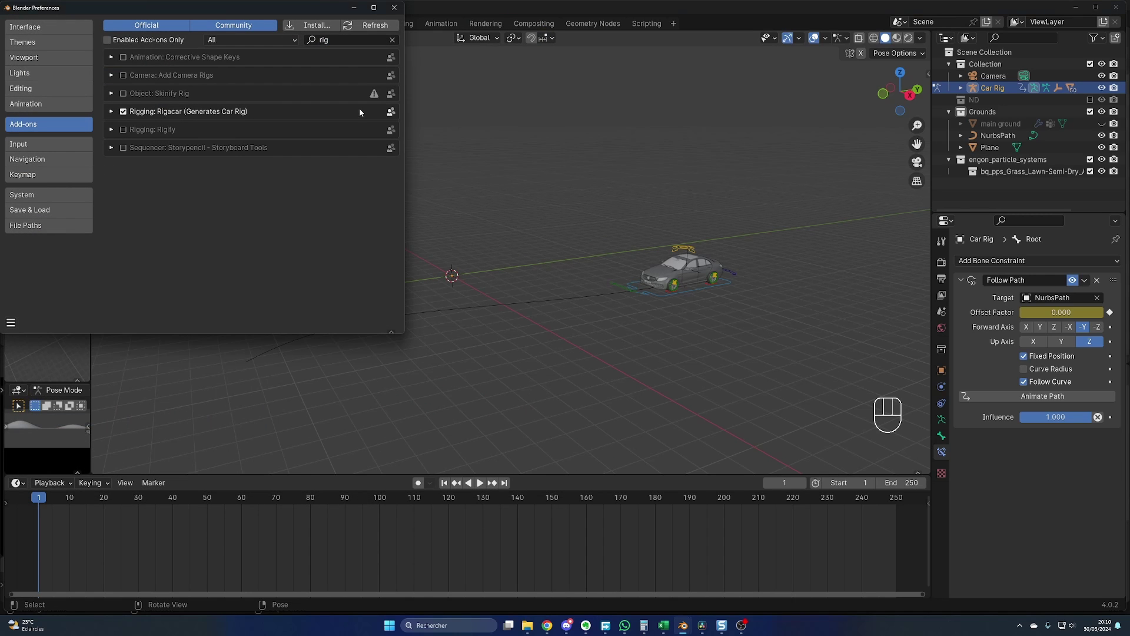
click(393, 8)
shift+middle_drag(676, 341, 548, 324)
- With the Root bone selected, bake car steering and wheel rotation for frames 1–150 in the Rigacar tab
click(477, 307)
key(n)
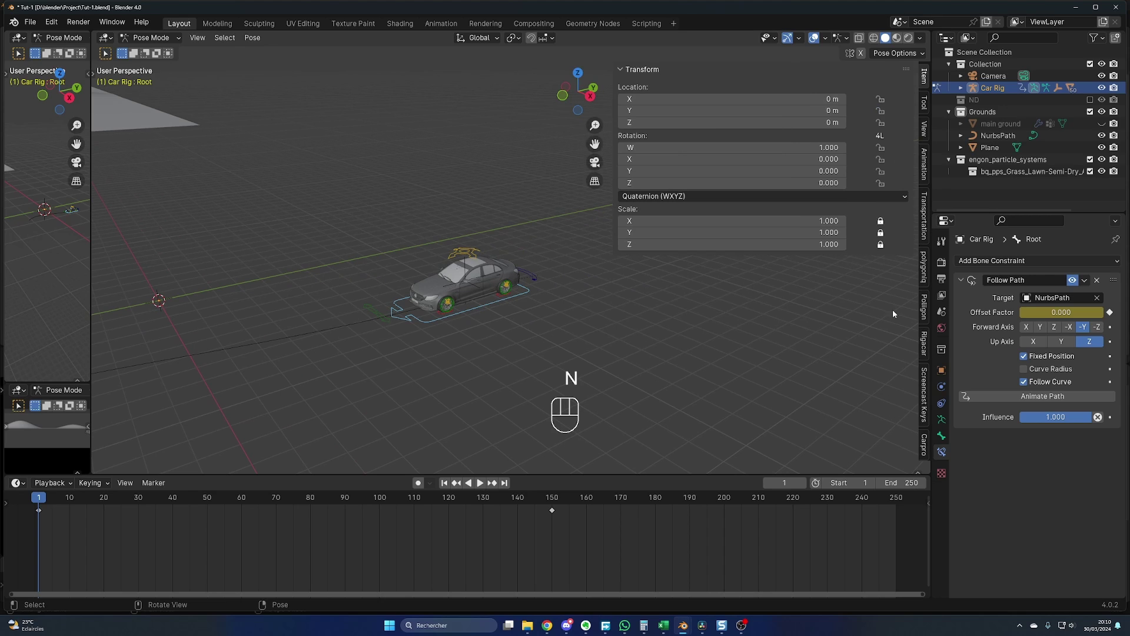
click(925, 351)
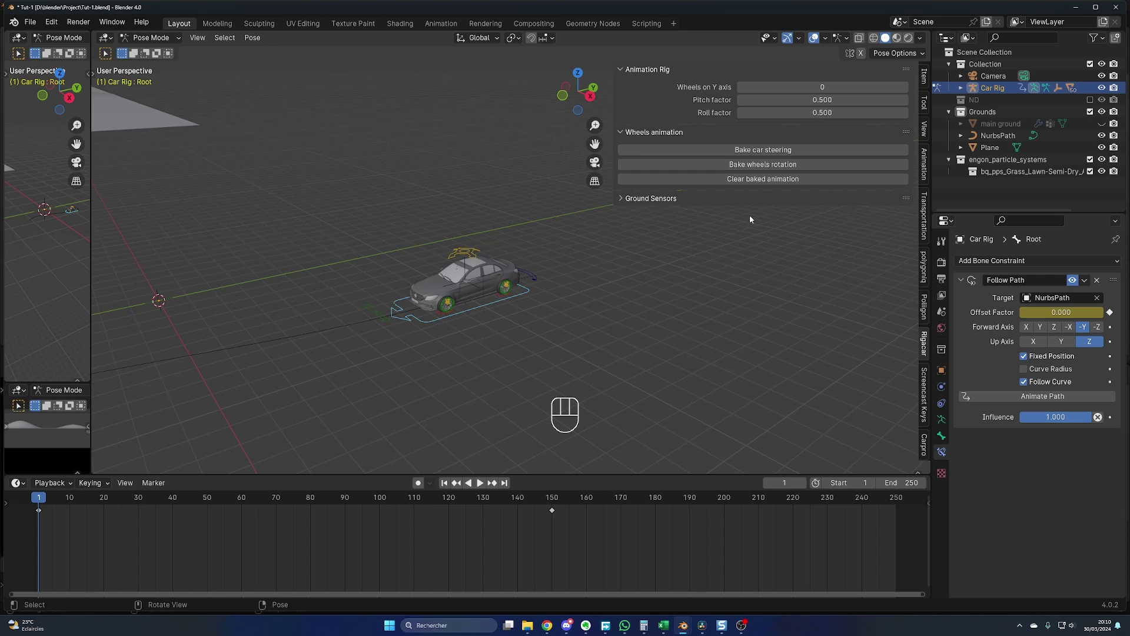
middle_drag(743, 217, 754, 203)
click(763, 150)
click(759, 231)
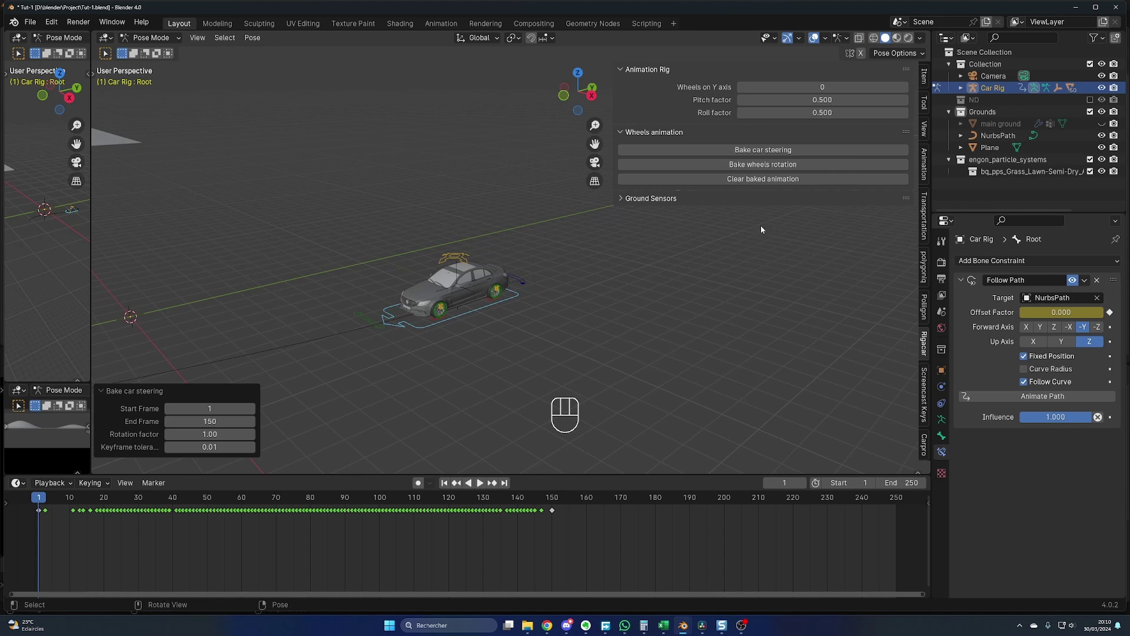
click(760, 166)
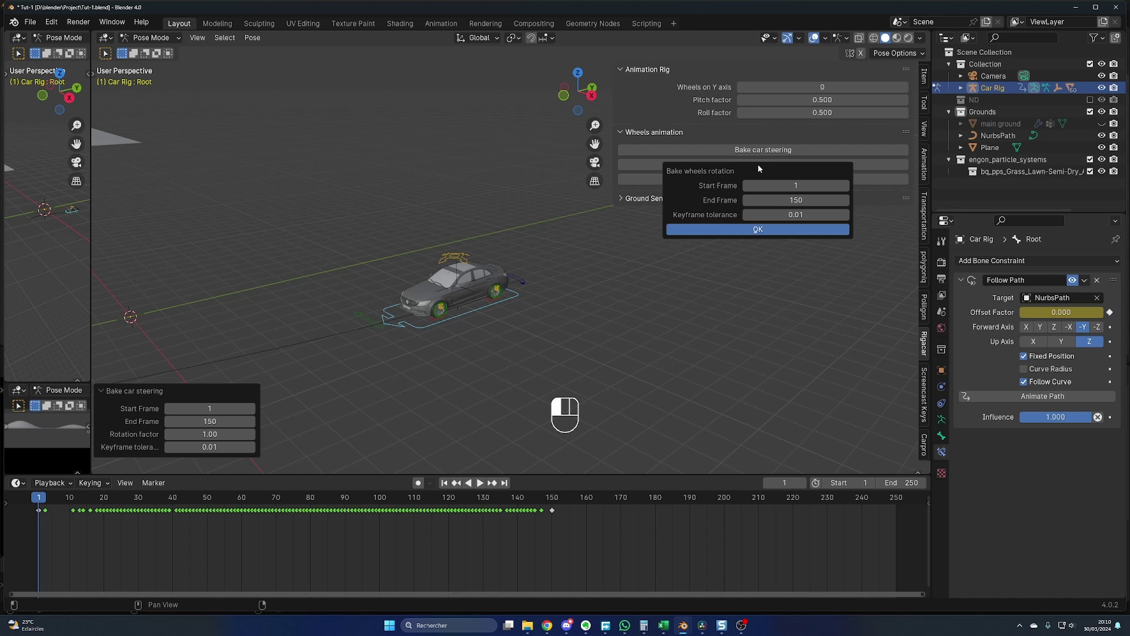
click(755, 229)
middle_drag(734, 253, 630, 329)
key(space)
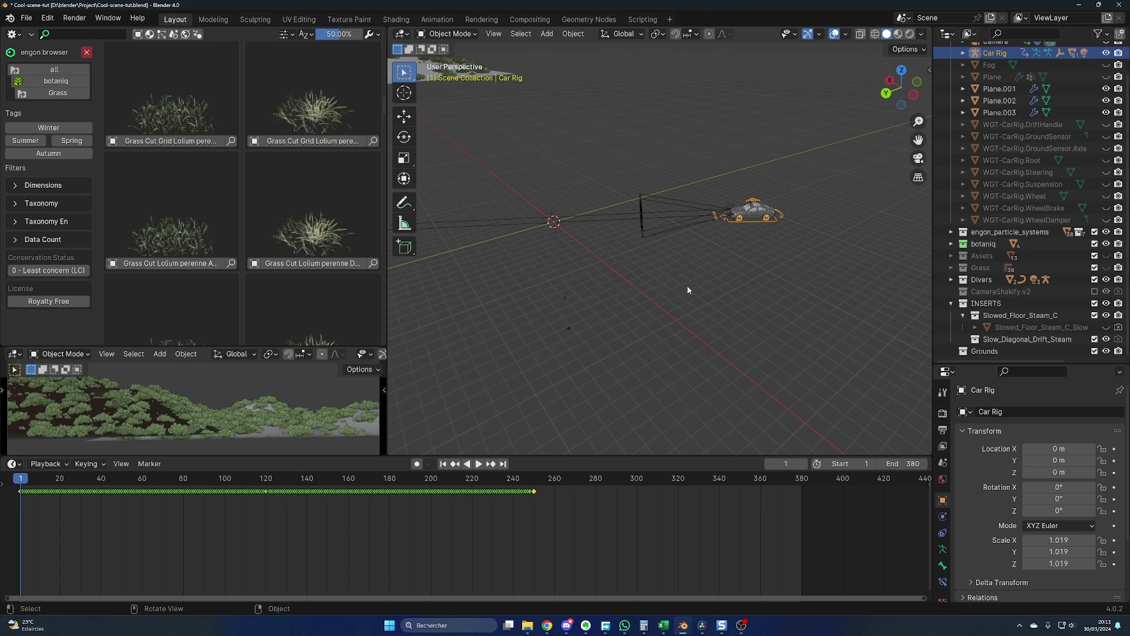
- Play the drive animation, jump near the end, and stop playback
key(space)
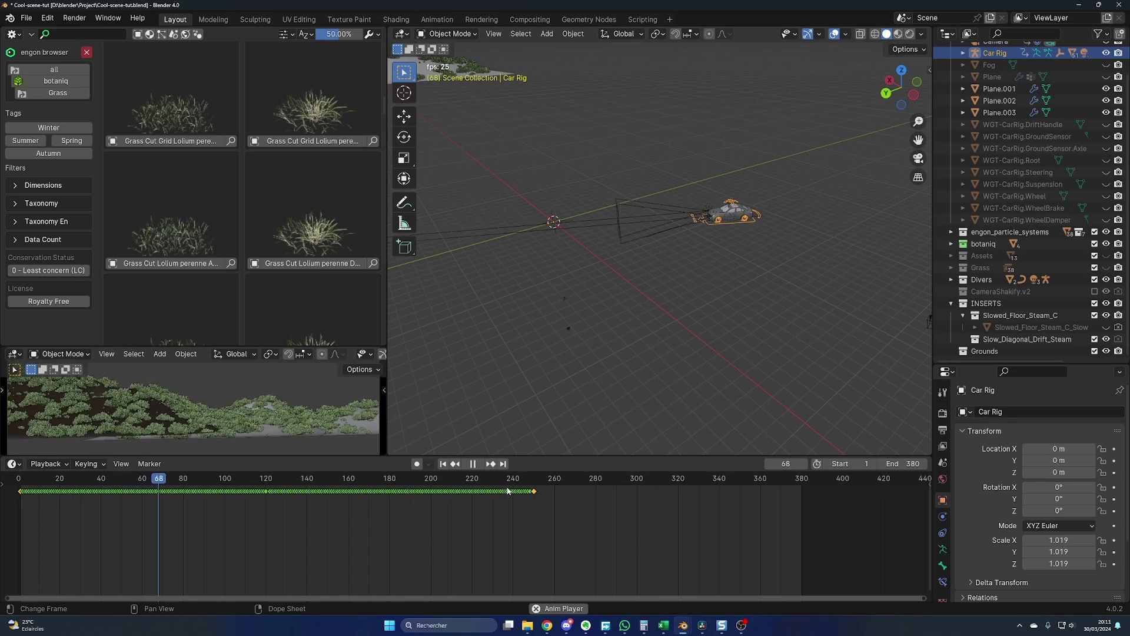
middle_drag(615, 331, 616, 294)
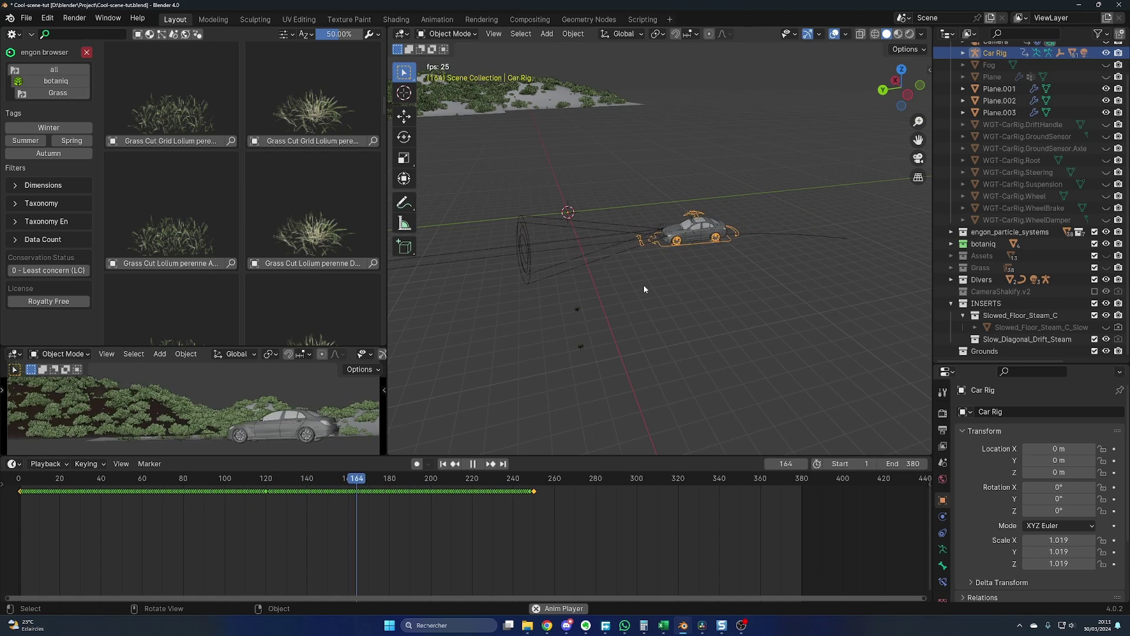
scroll(644, 285, up, 4)
click(495, 482)
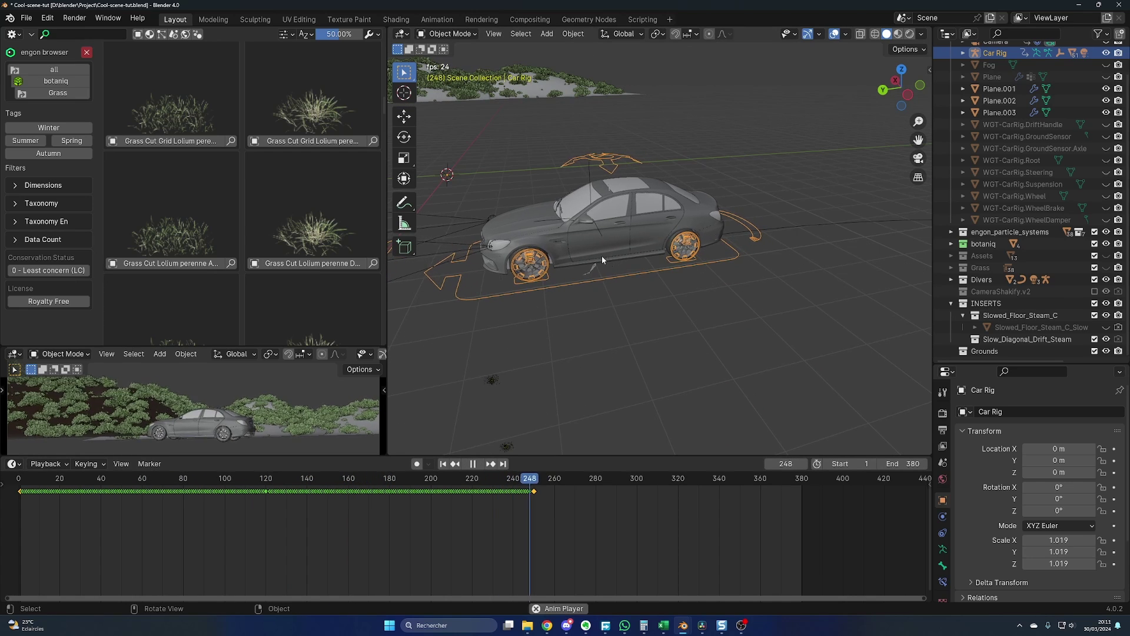
key(space)
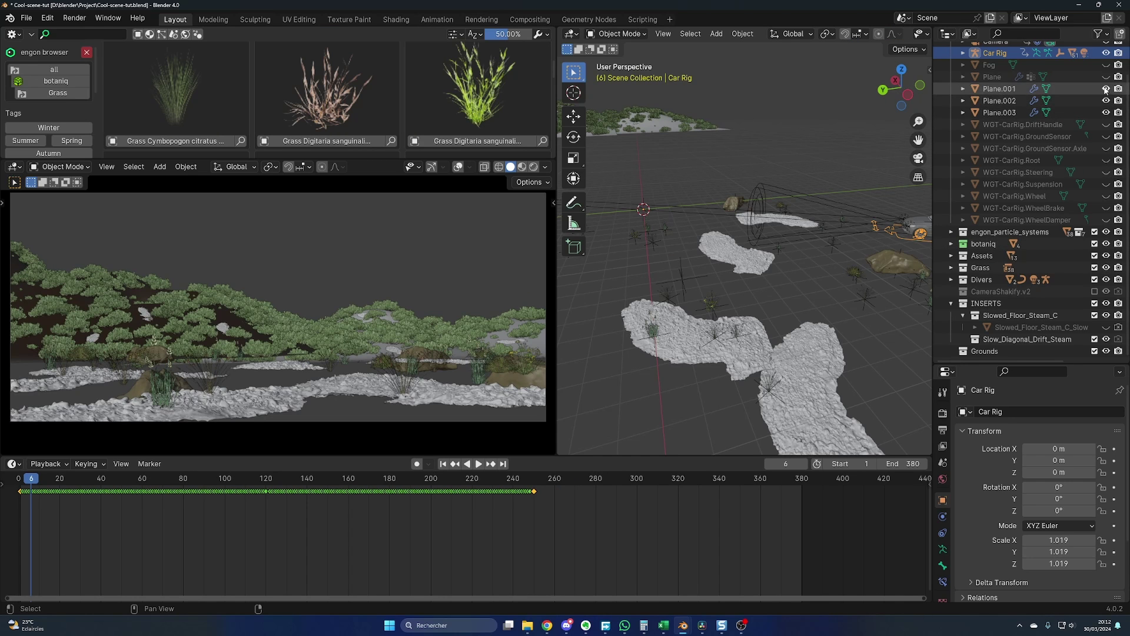
- Unhide the ground Plane and play the car animation, stopping at frame 209
click(1106, 77)
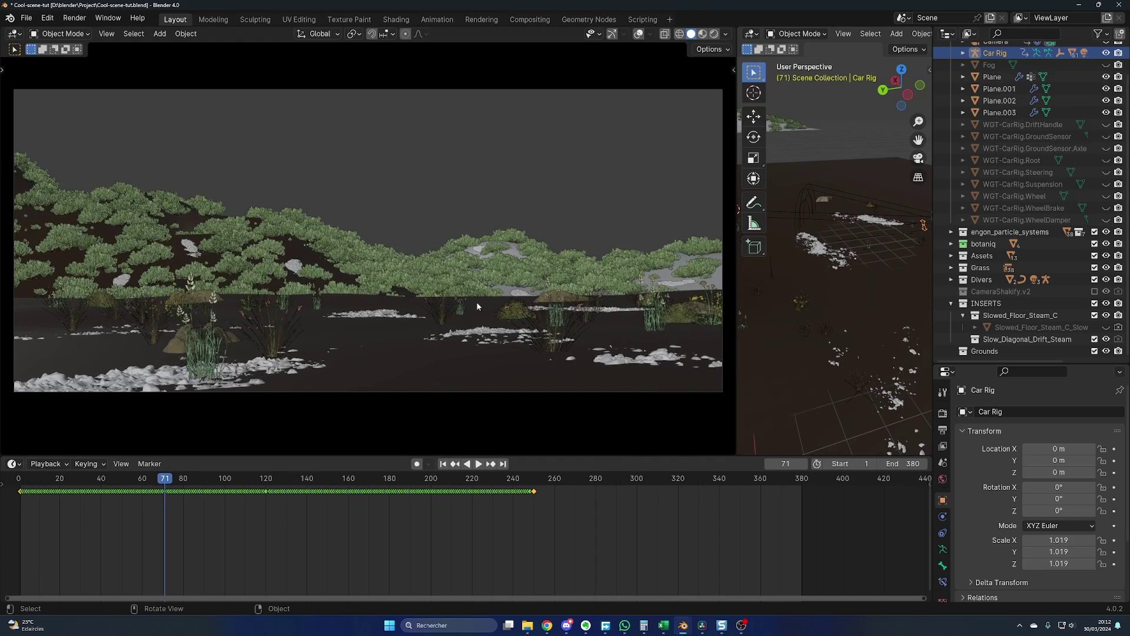
key(space)
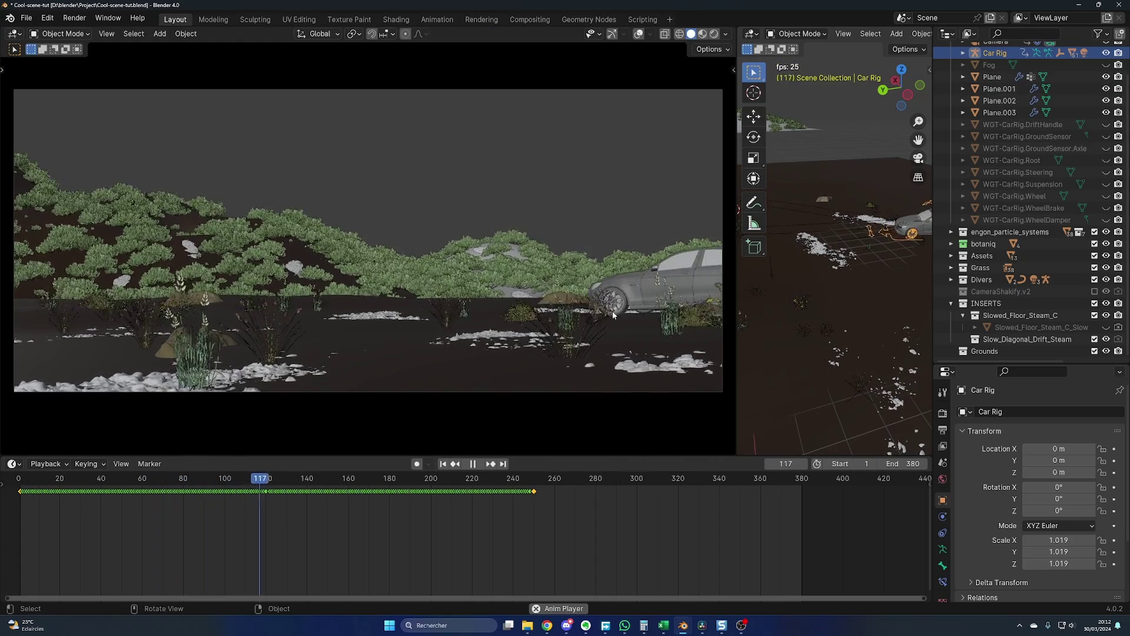
key(space)
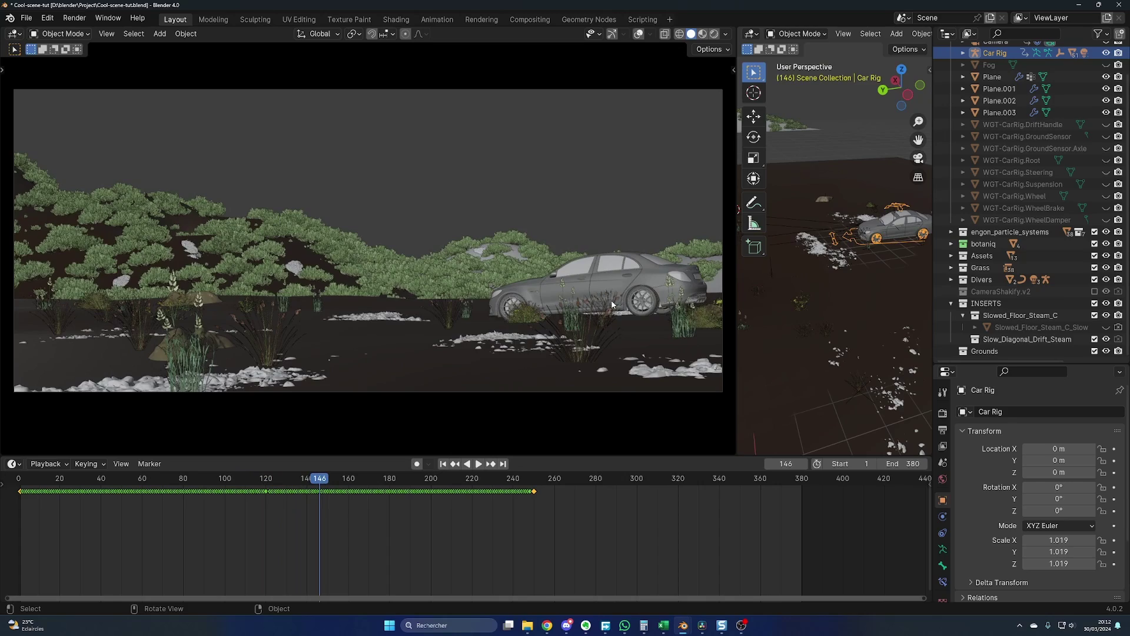
key(space)
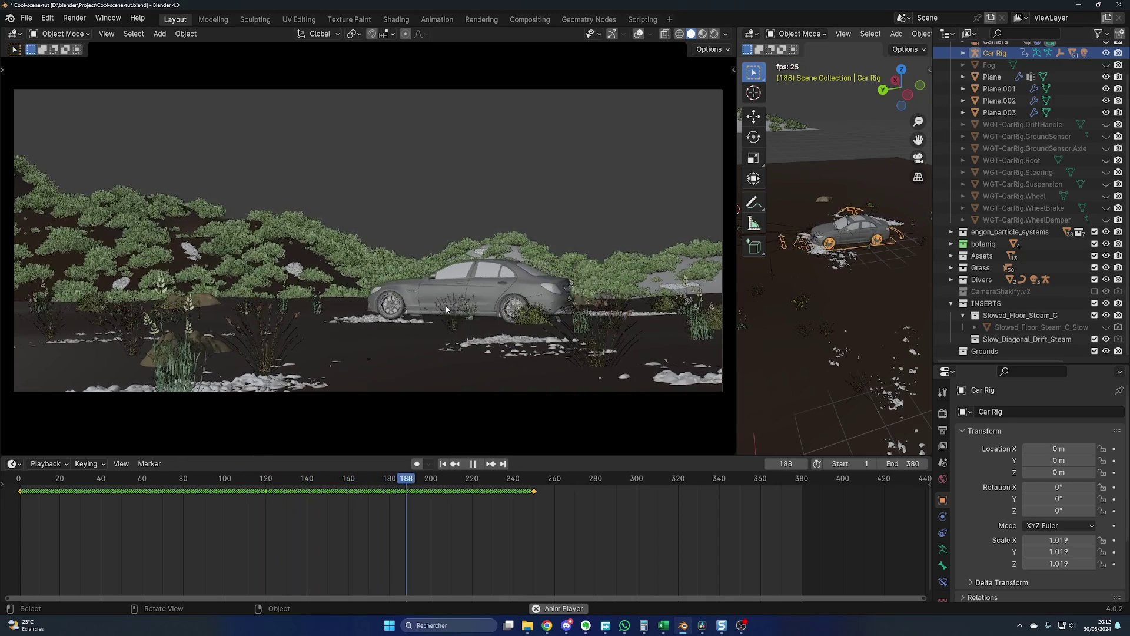
key(space)
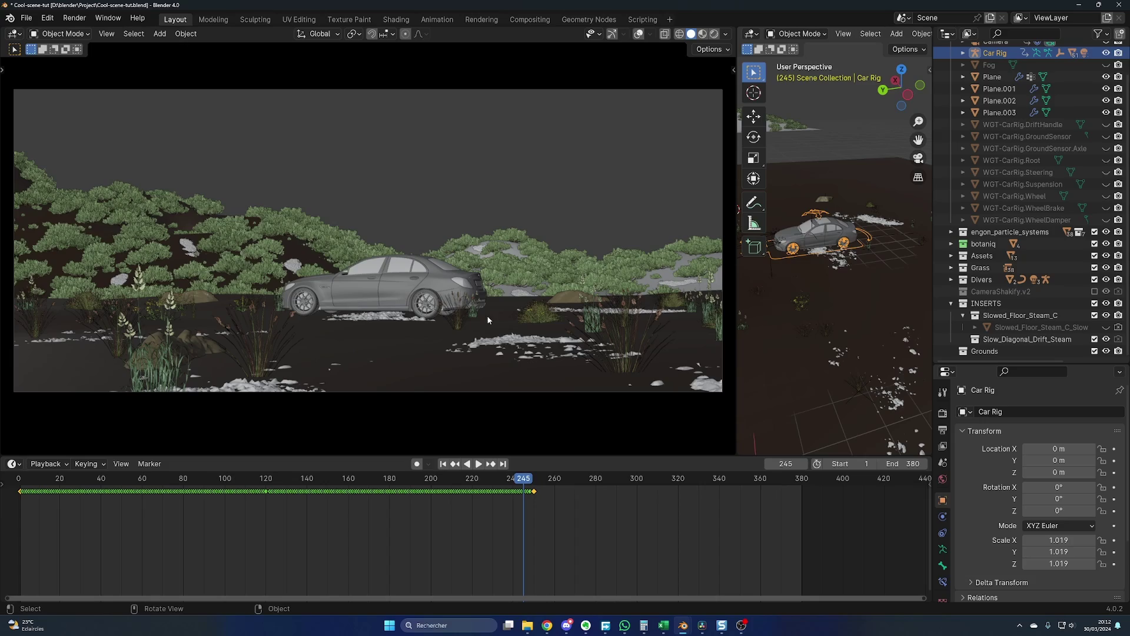
click(125, 478)
key(space)
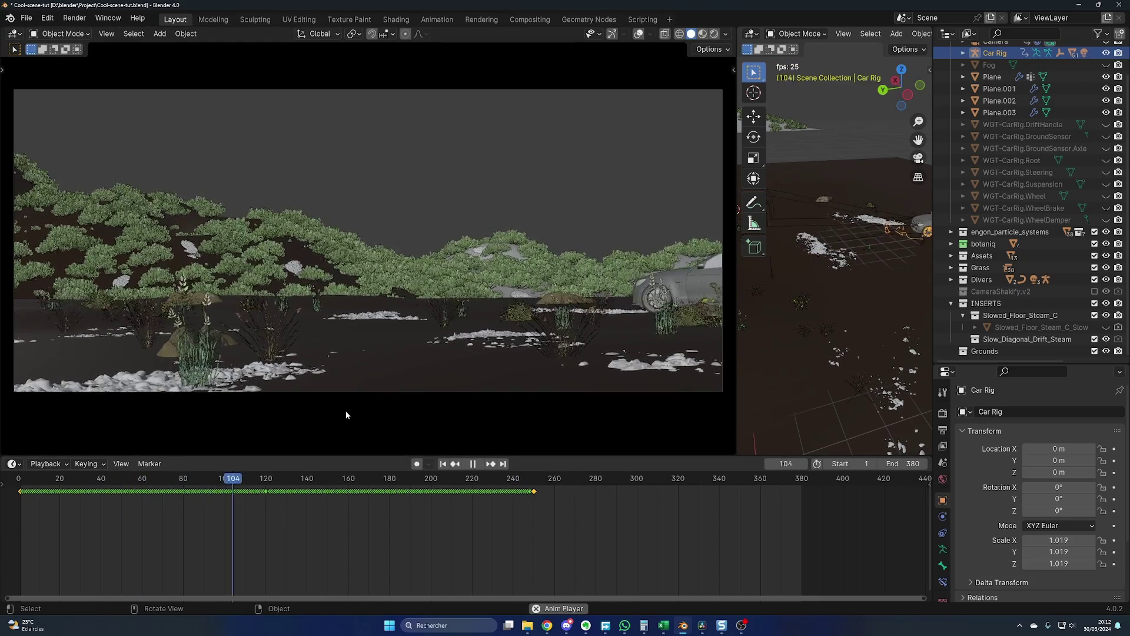
key(Escape)
key(space)
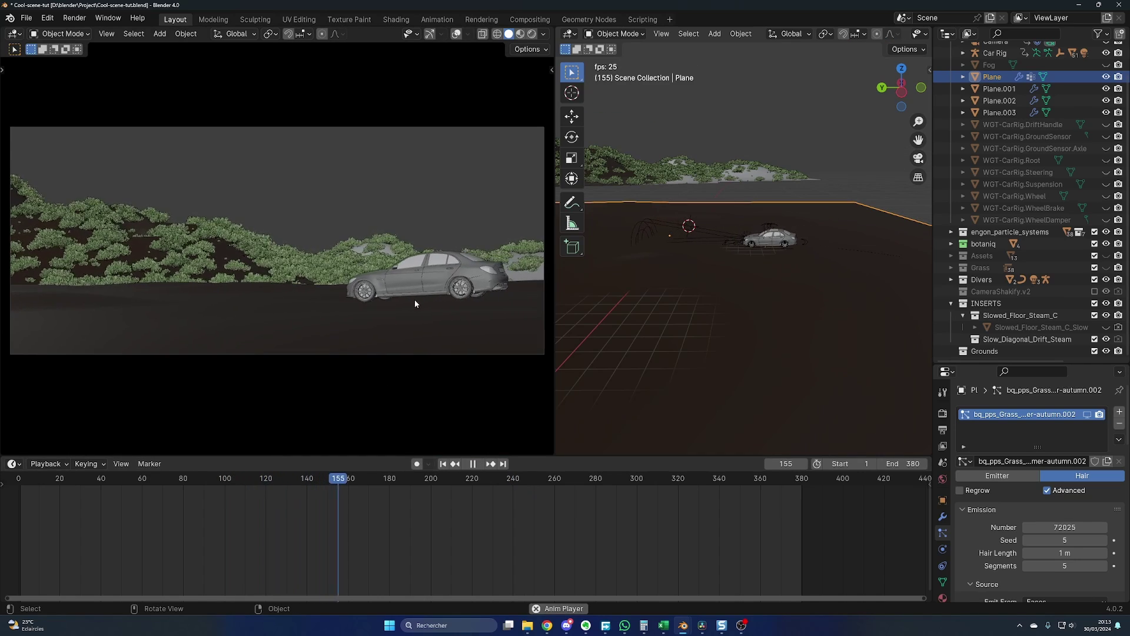
key(space)
- Orbit and zoom down onto the car and widen the 3D viewport
middle_drag(742, 344, 800, 289)
scroll(743, 355, up, 3)
scroll(802, 289, up, 3)
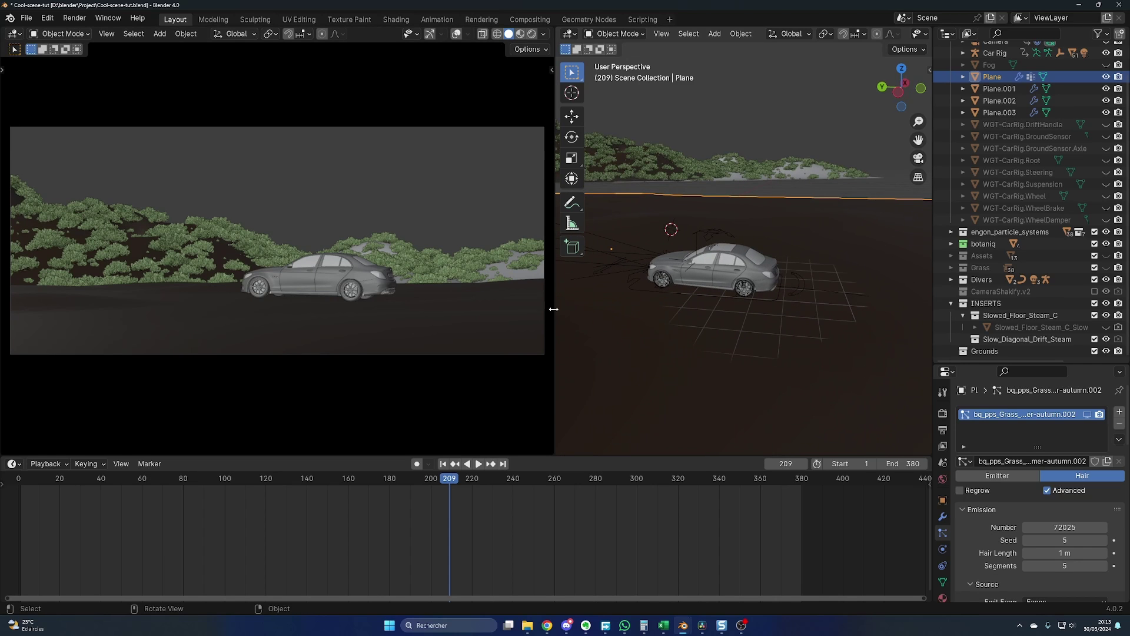
drag(552, 312, 297, 315)
click(447, 312)
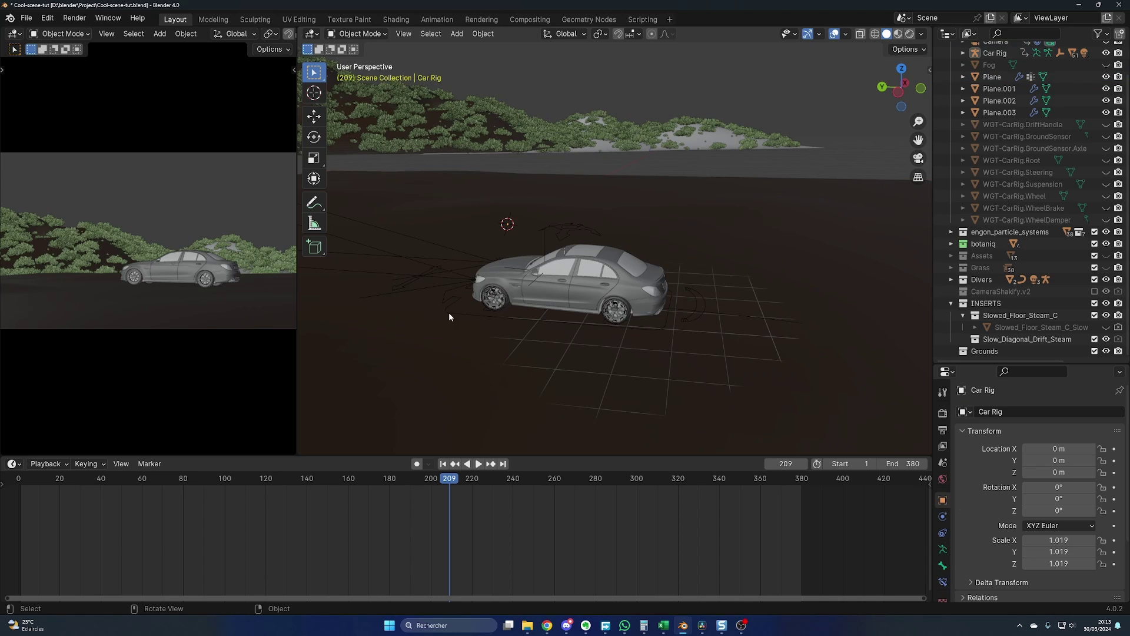
click(448, 309)
key(n)
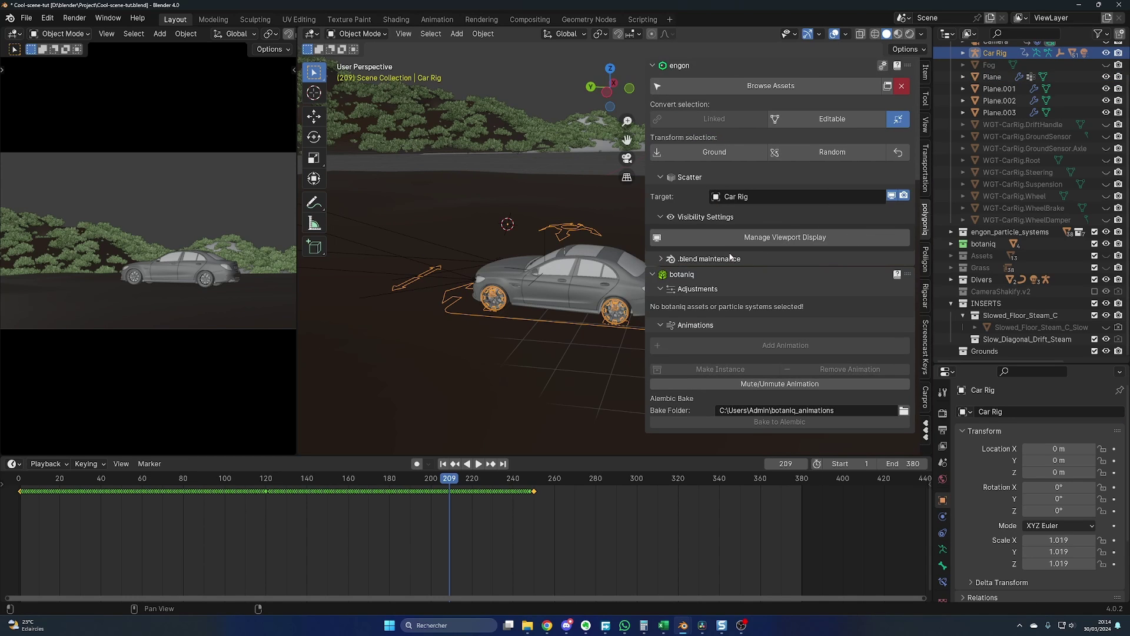
click(926, 302)
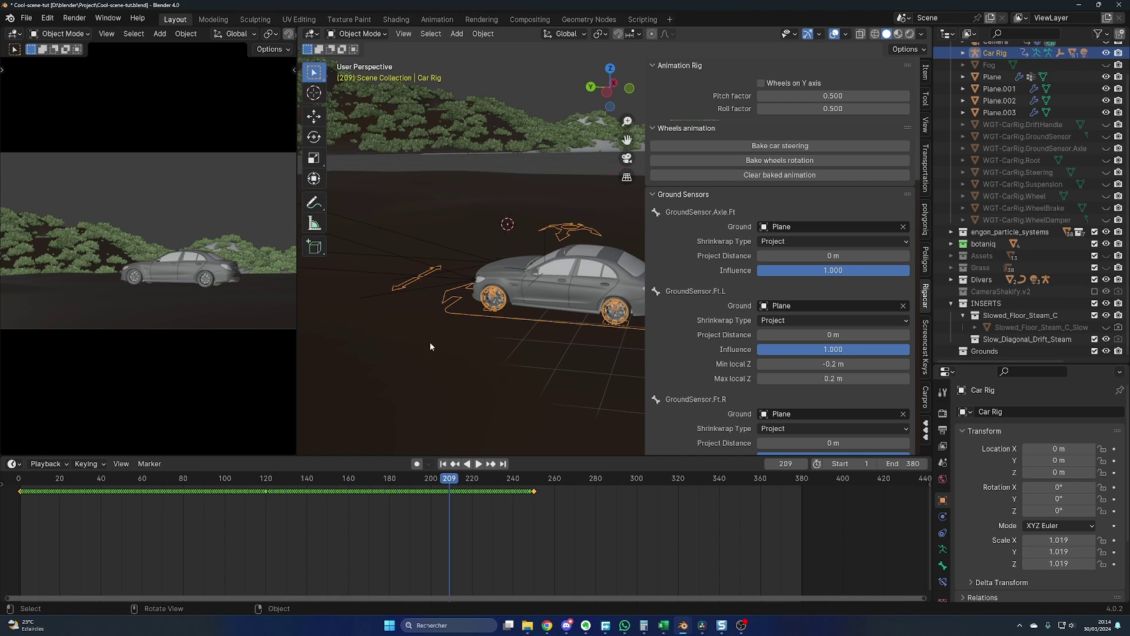
middle_drag(422, 316, 509, 302)
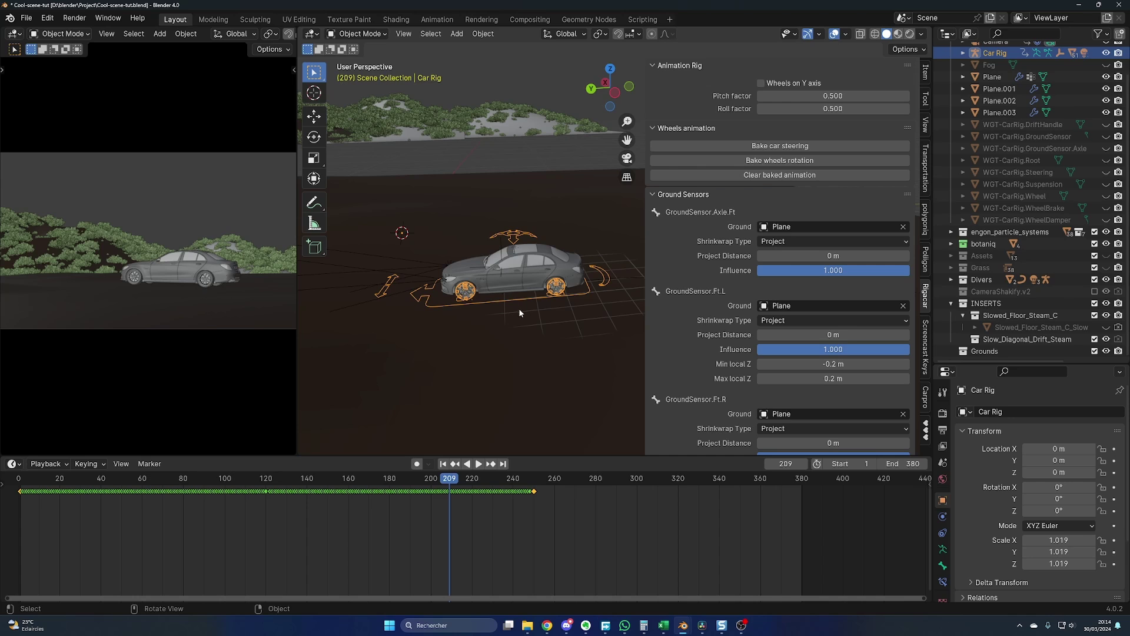
scroll(759, 249, down, 2)
scroll(759, 247, down, 5)
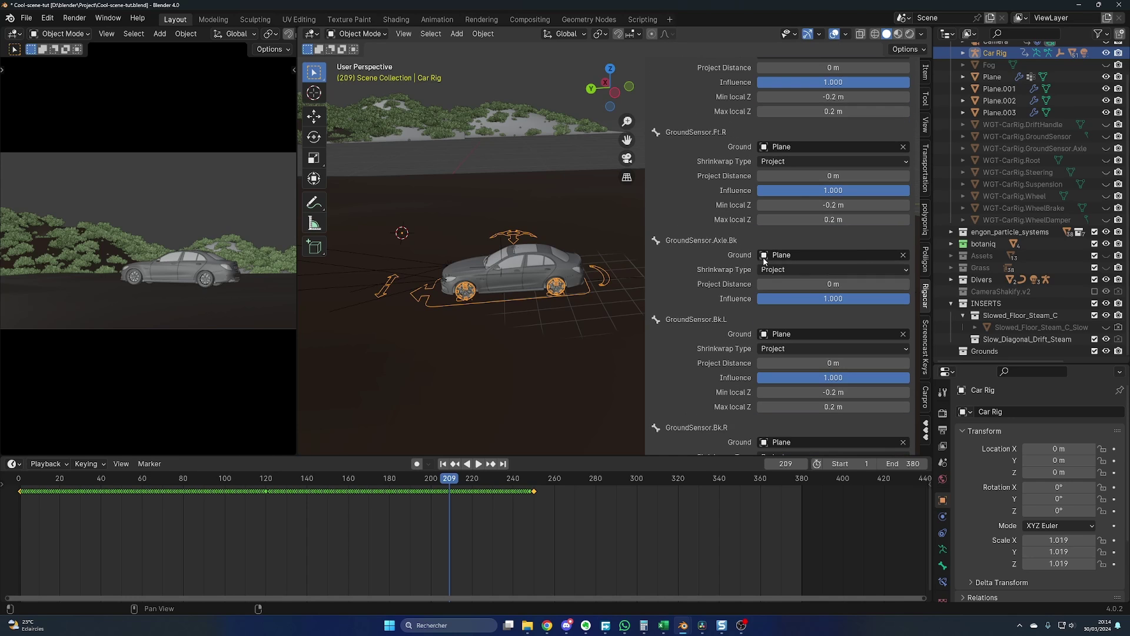
key(n)
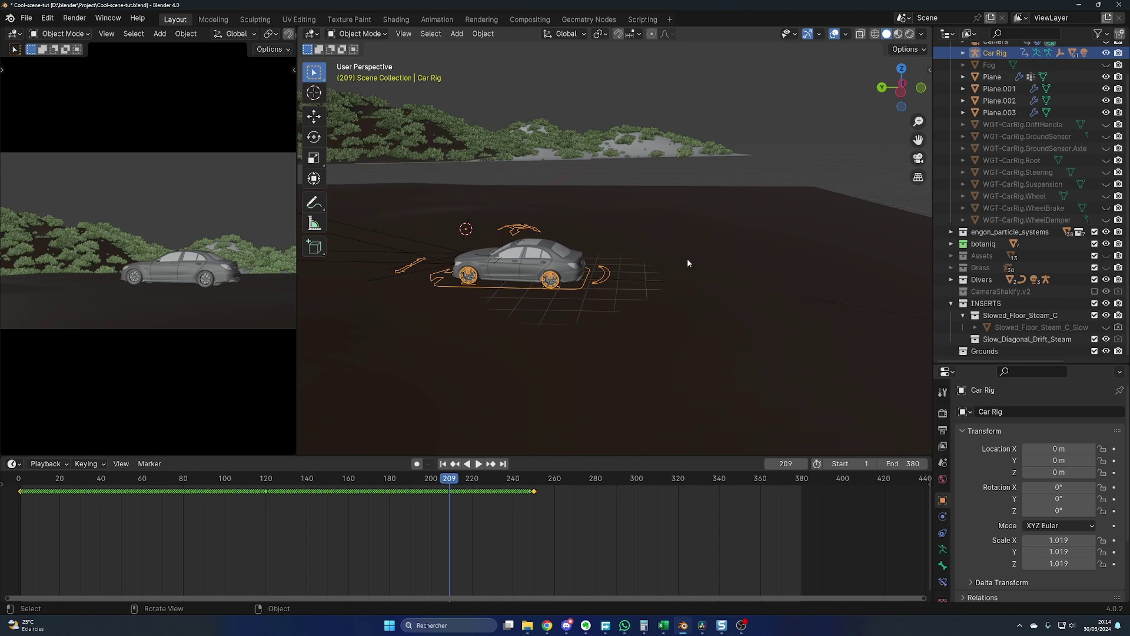
middle_drag(659, 271, 705, 267)
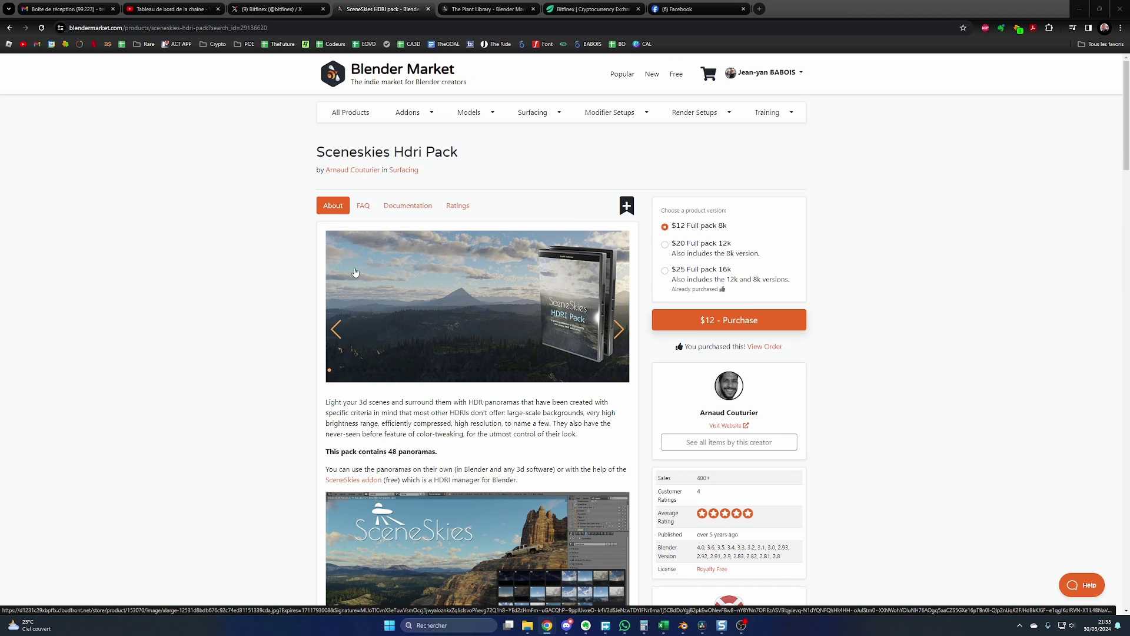
- View the Sceneskies Hdri Pack page on Blender Market, then return to Blender's sky thumbnails
scroll(295, 304, down, 3)
scroll(297, 305, up, 3)
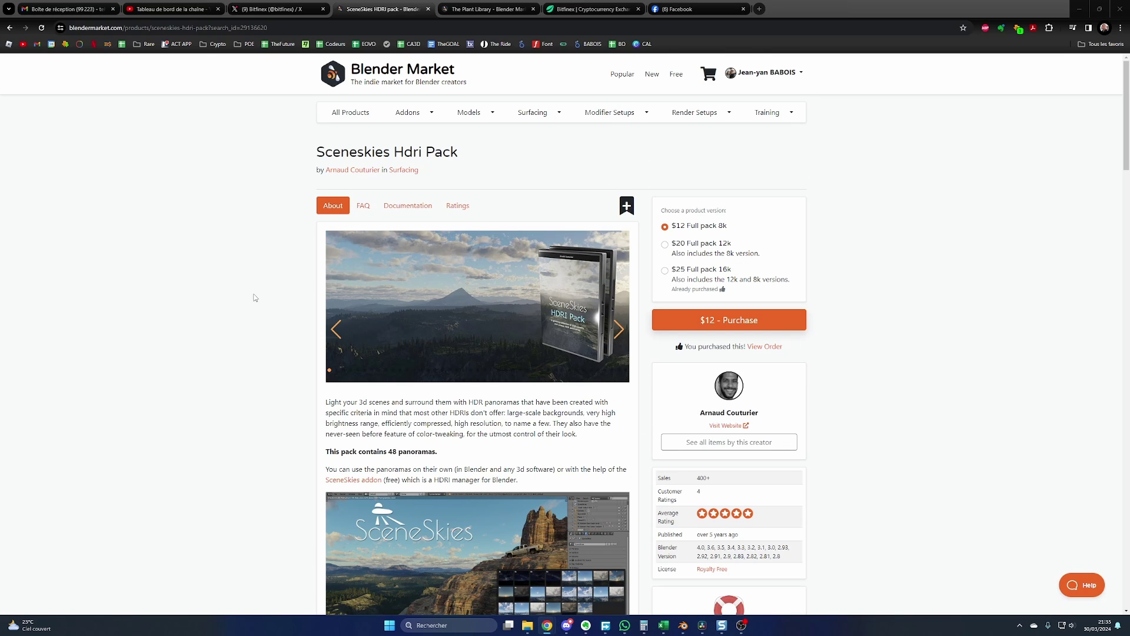
drag(325, 152, 464, 152)
click(278, 211)
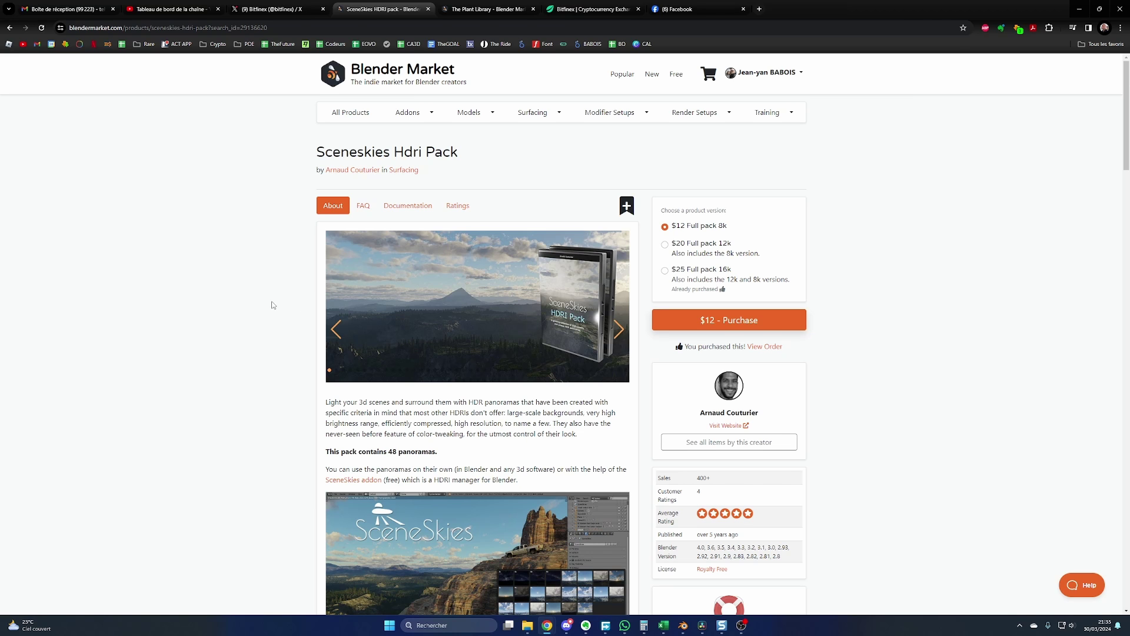
key(alt+Tab)
click(1037, 453)
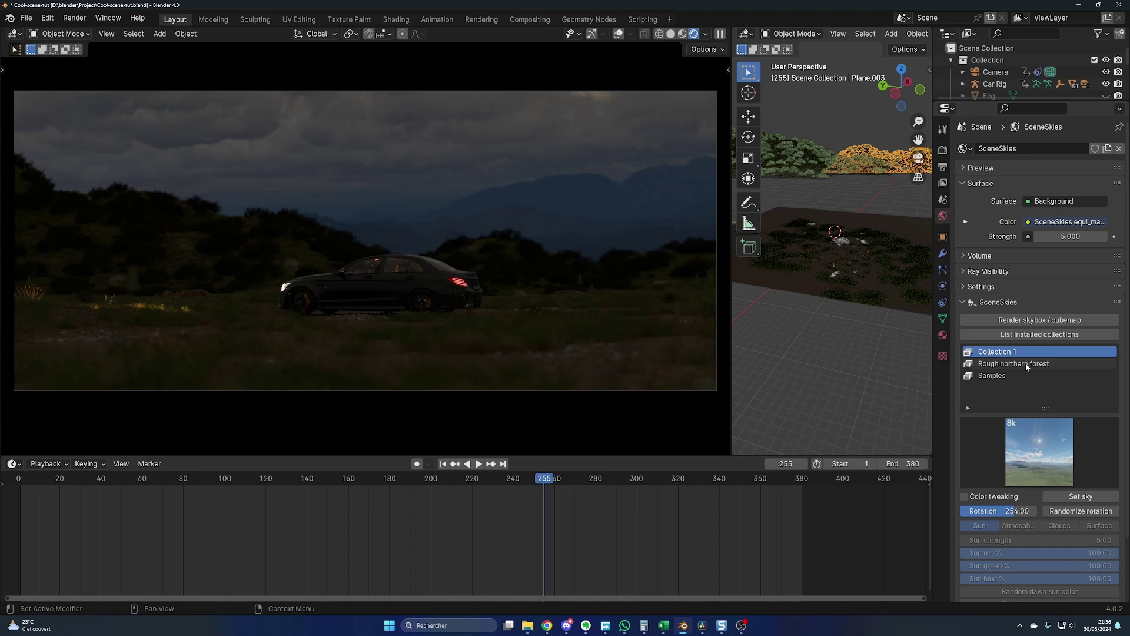
- Apply a cloudy Rough northern forest sky rotated 254, then browse the Poly Haven HDRI library
click(1027, 364)
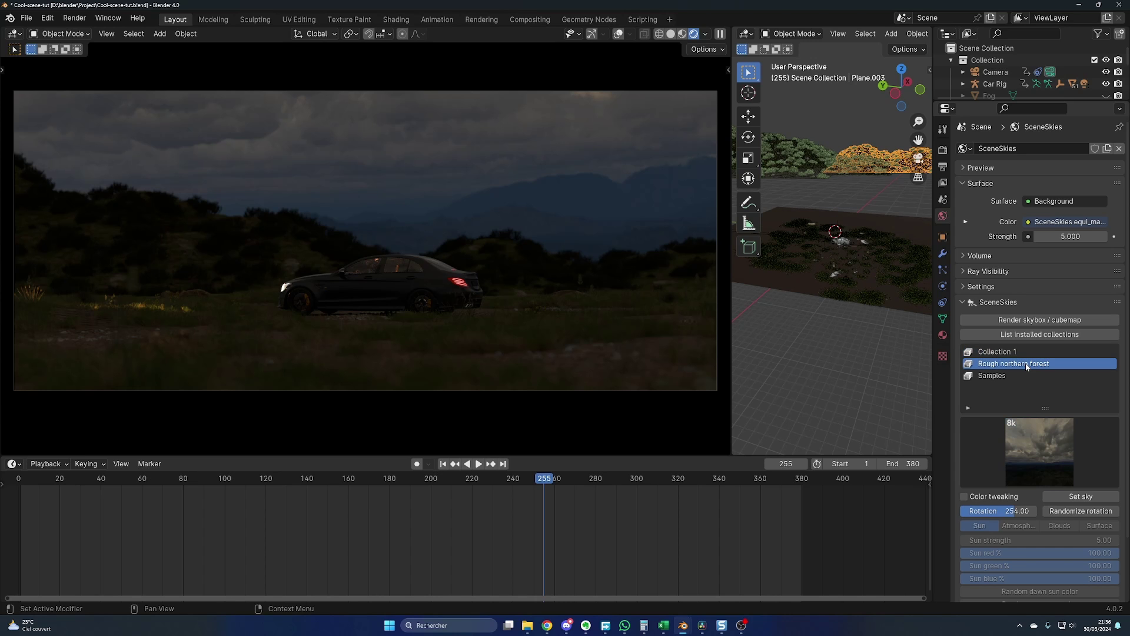
click(1030, 423)
click(910, 387)
click(992, 510)
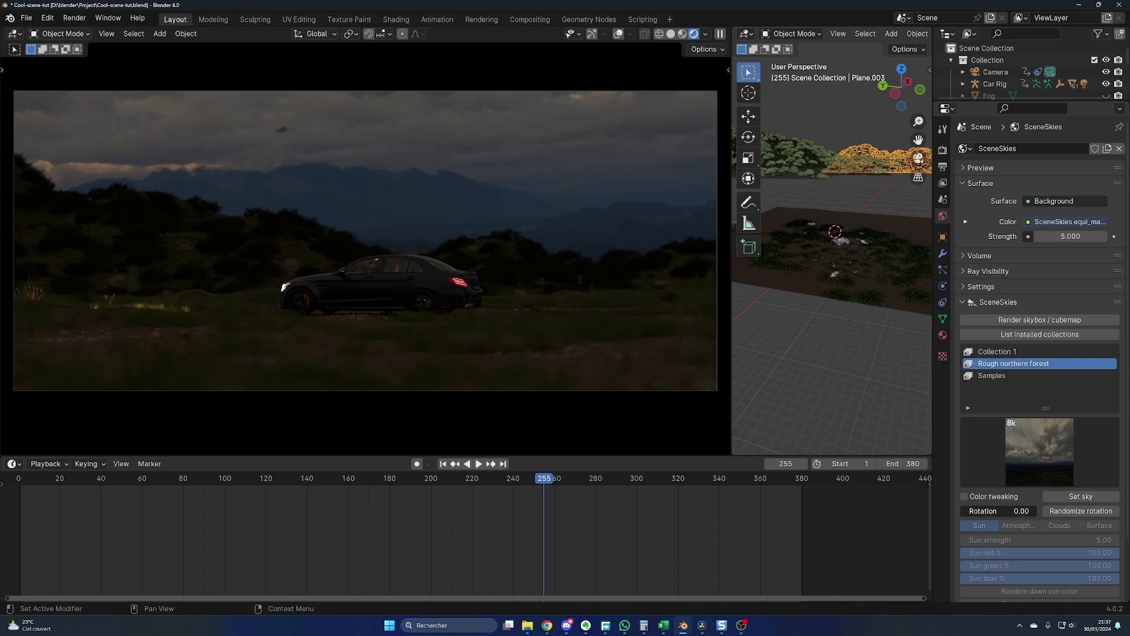
text(254)
key(Return)
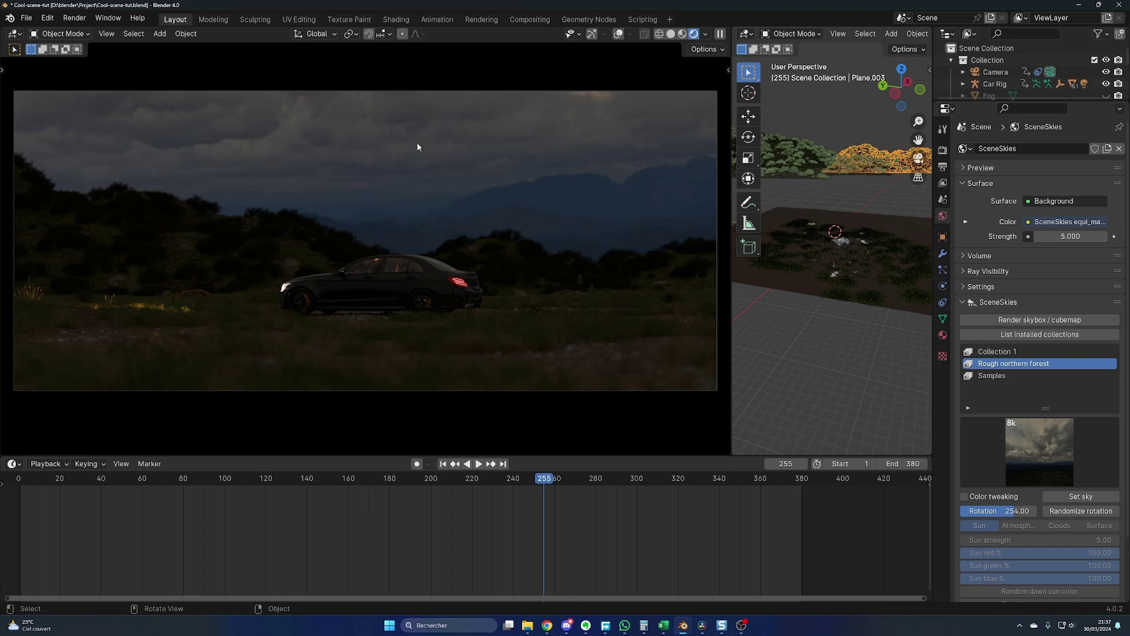
key(alt+Tab)
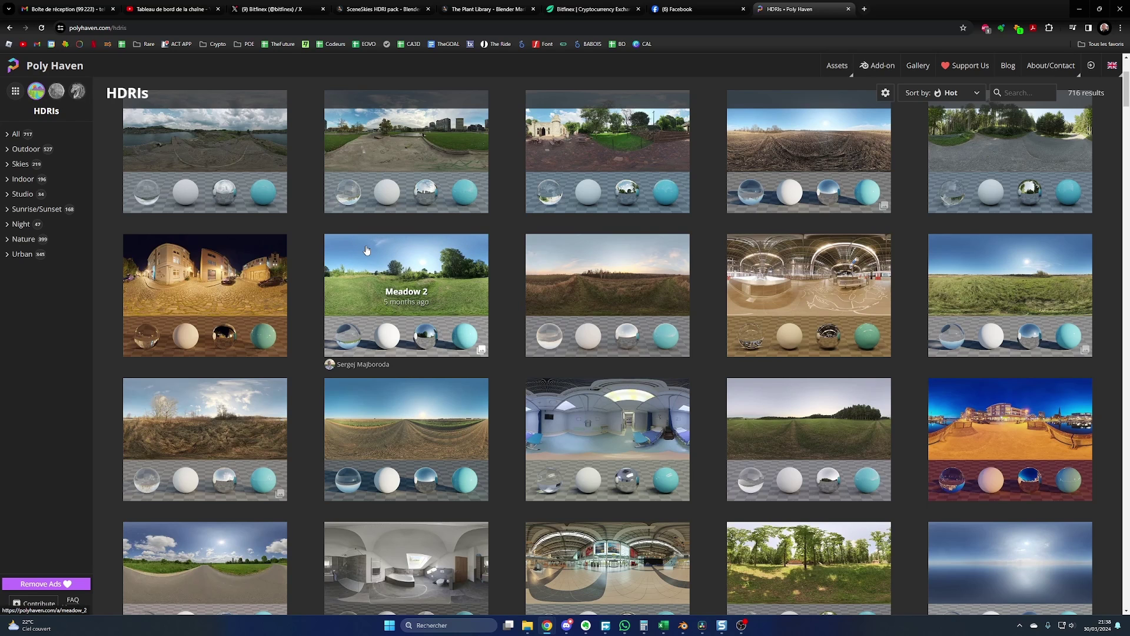
scroll(436, 352, down, 2)
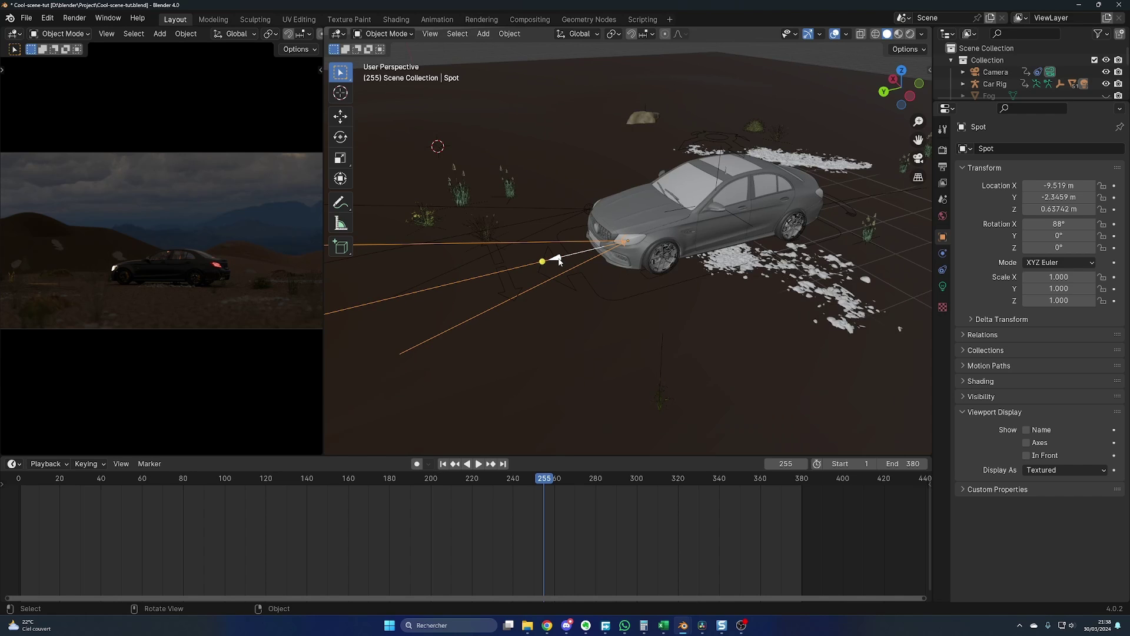
- Select headlight spots Spot.001 then Spot to view the orange 5000 W, 23.7° spot light
key(shift+a)
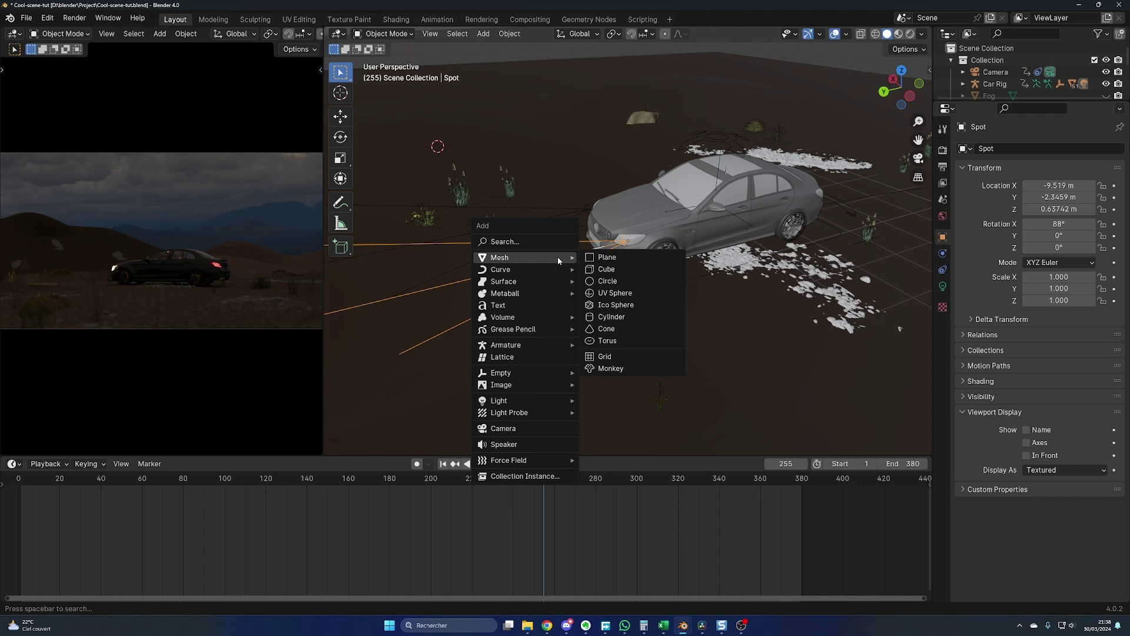
mouse_move(531, 400)
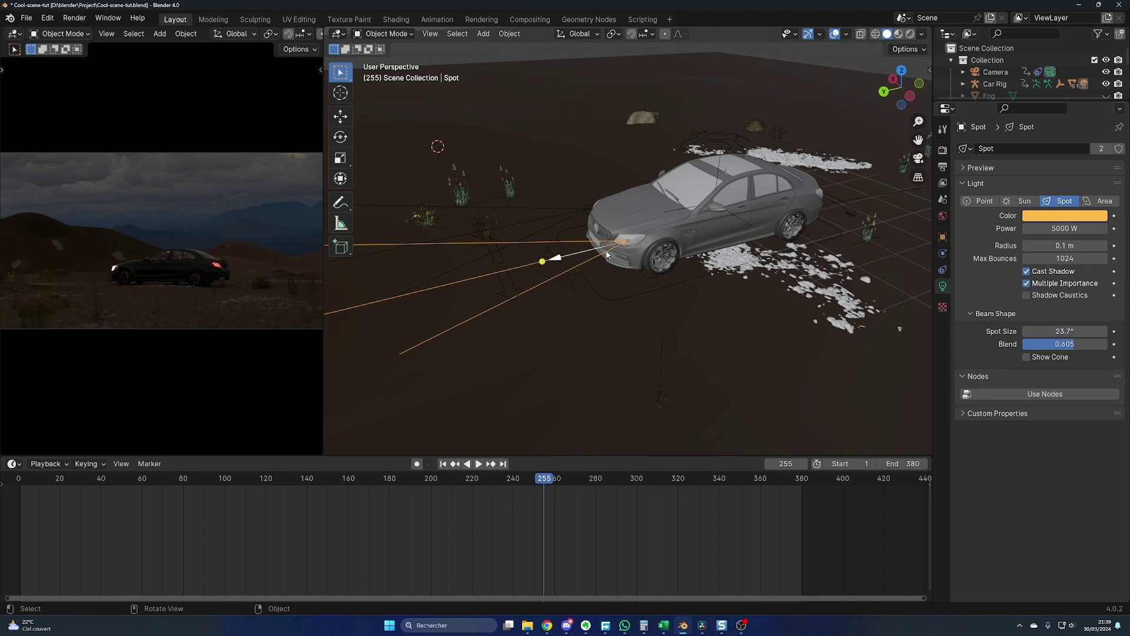
click(579, 216)
click(613, 249)
middle_drag(612, 249, 606, 254)
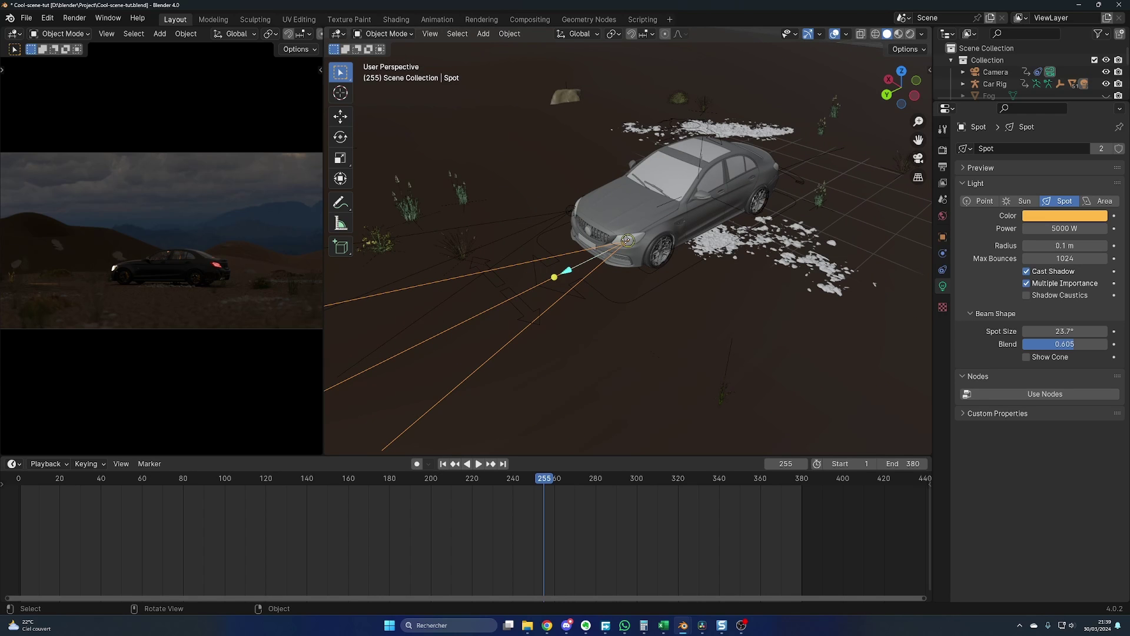
- Select the Fog box, frame it in view, and orbit around it
click(606, 253)
key(KP_Decimal)
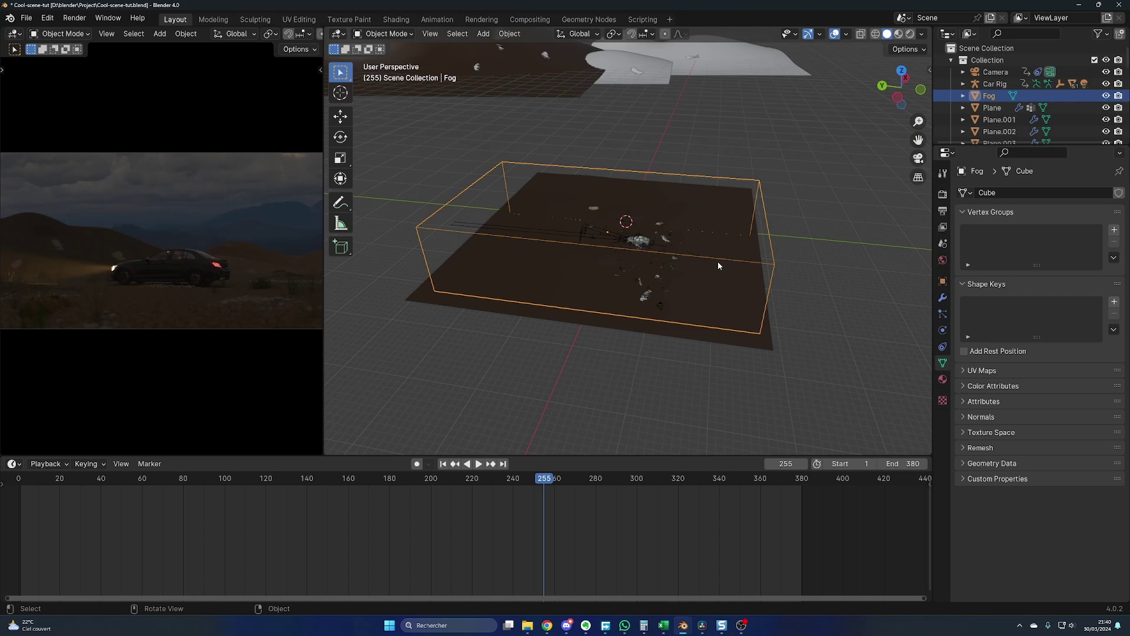
middle_drag(719, 261, 740, 266)
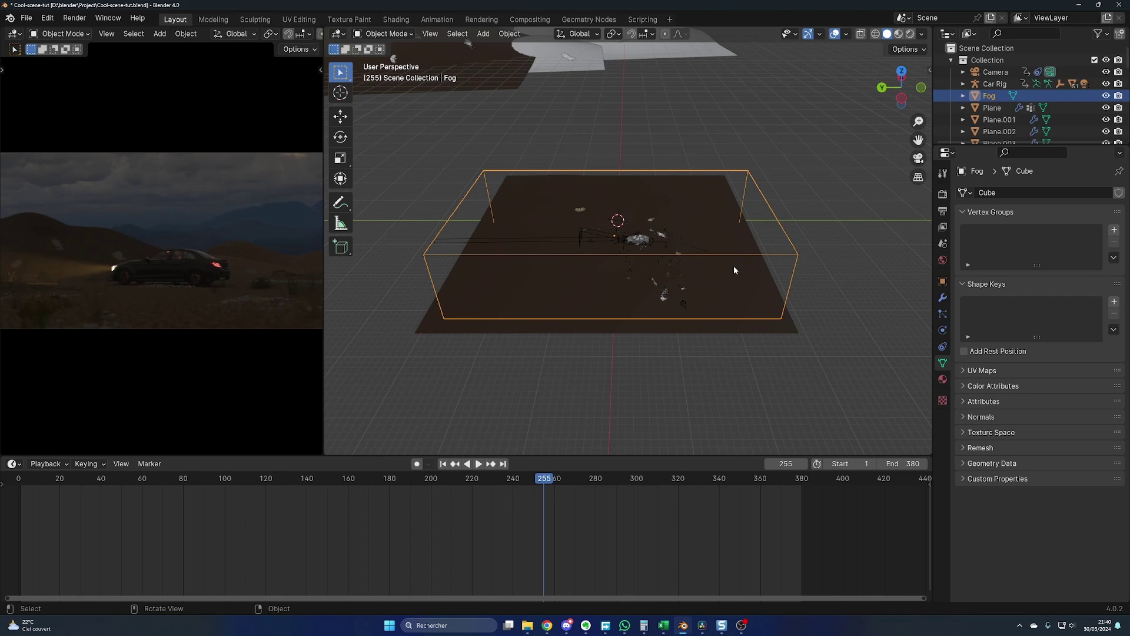
middle_drag(733, 266, 657, 259)
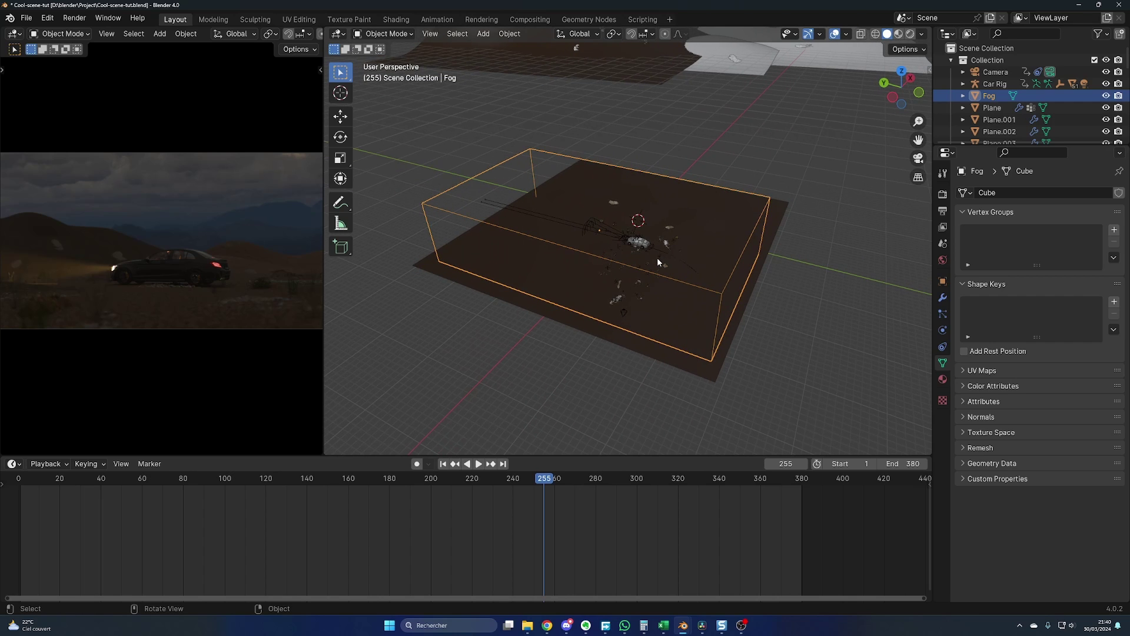
- Show the Fog object's properties down to Viewport Display while orbiting the terrain and fog box
click(942, 281)
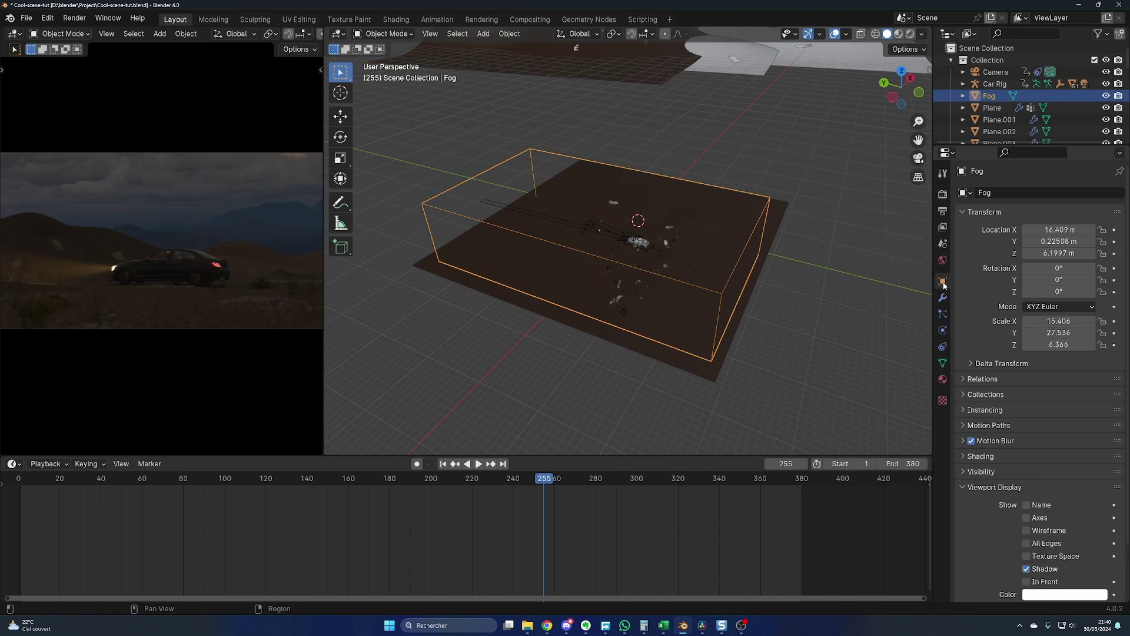
scroll(1021, 440, down, 3)
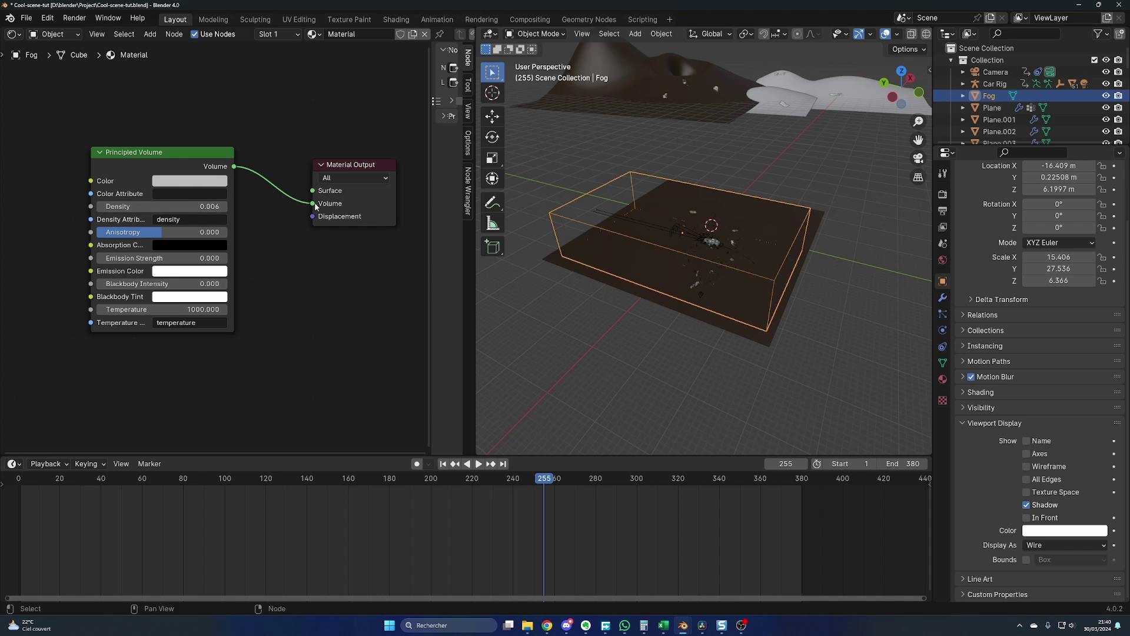
middle_drag(554, 185, 572, 194)
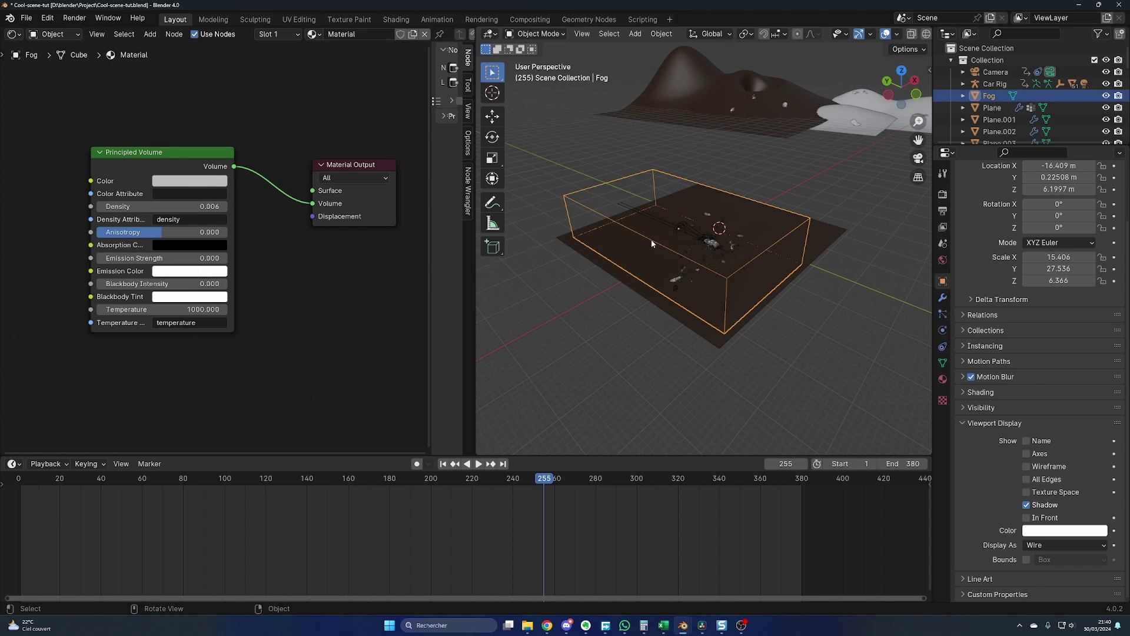
mouse_move(664, 261)
middle_down()
mouse_move(641, 256)
mouse_move(758, 263)
mouse_move(654, 249)
middle_up()
- Review the Cycles render settings with 2048 samples
click(942, 210)
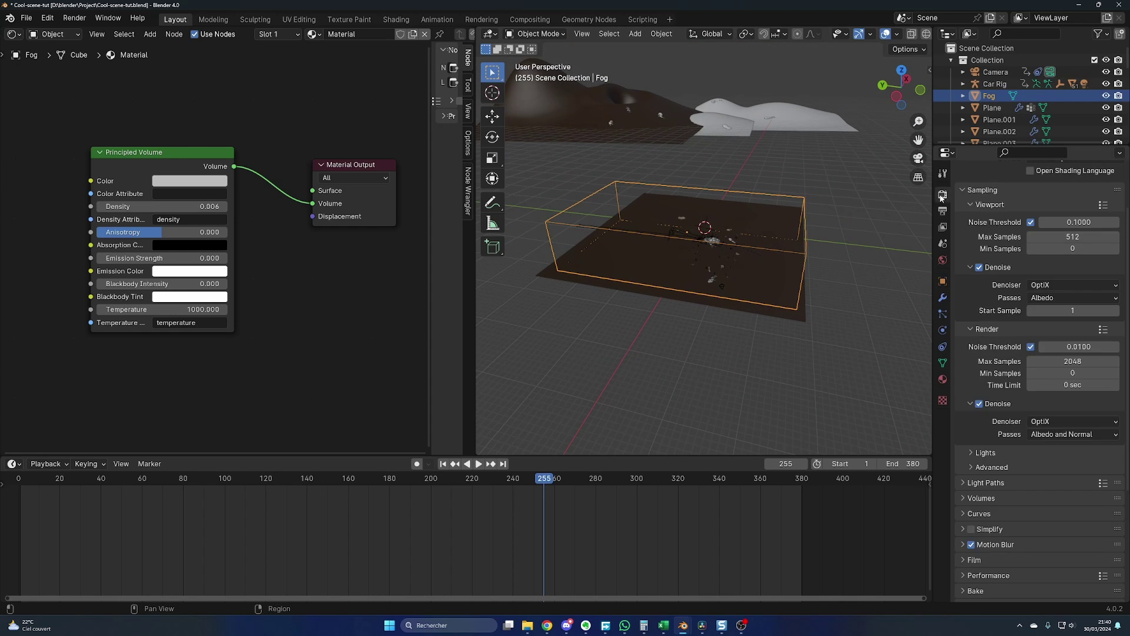
click(942, 194)
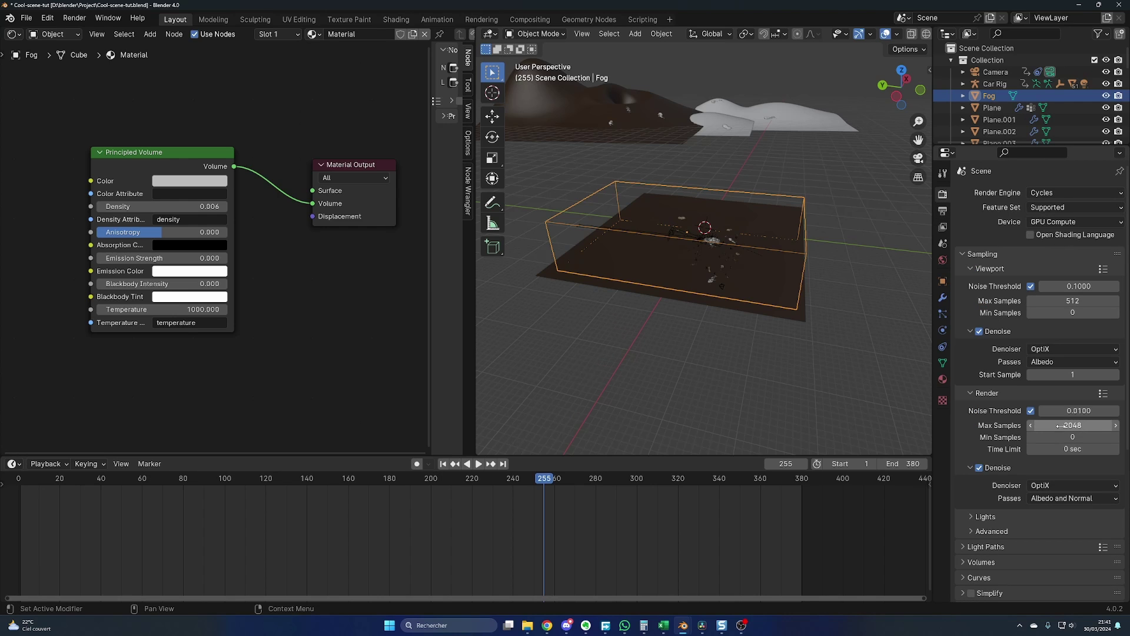
scroll(995, 511, down, 4)
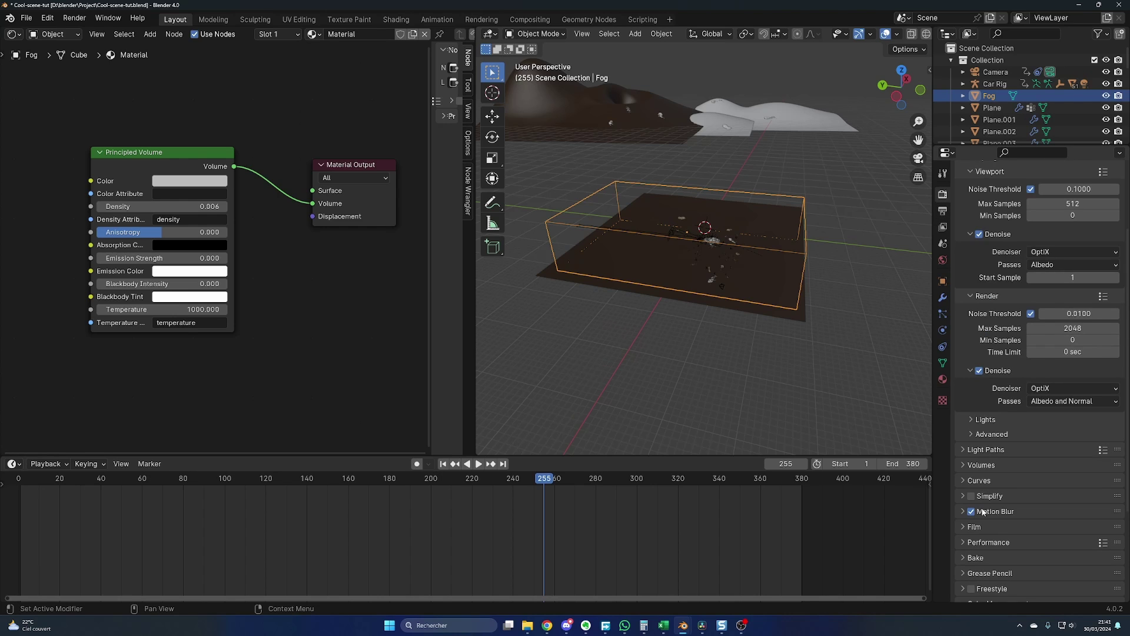
- Check the 1920×817 PNG output settings and render frame 255
key(ctrl+Tab)
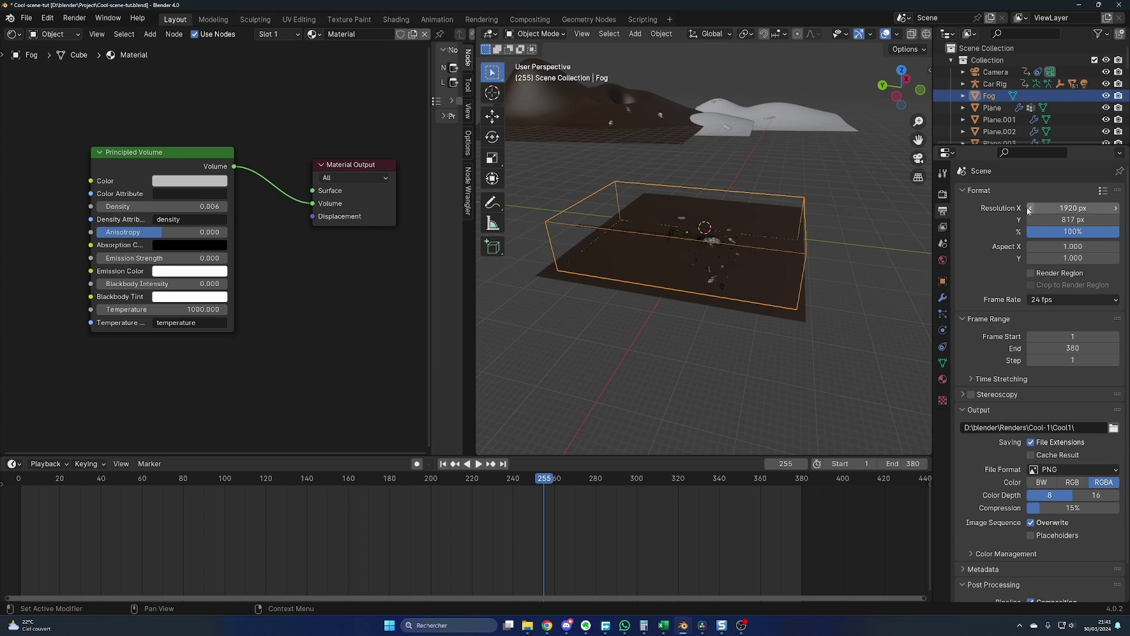
scroll(1017, 290, down, 2)
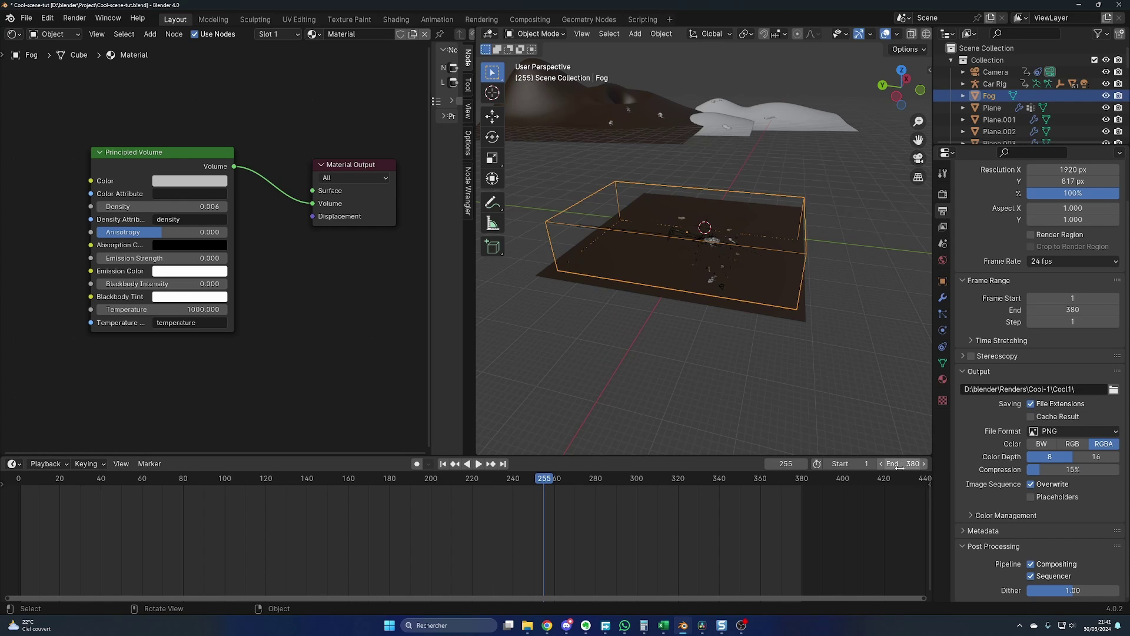
key(F11)
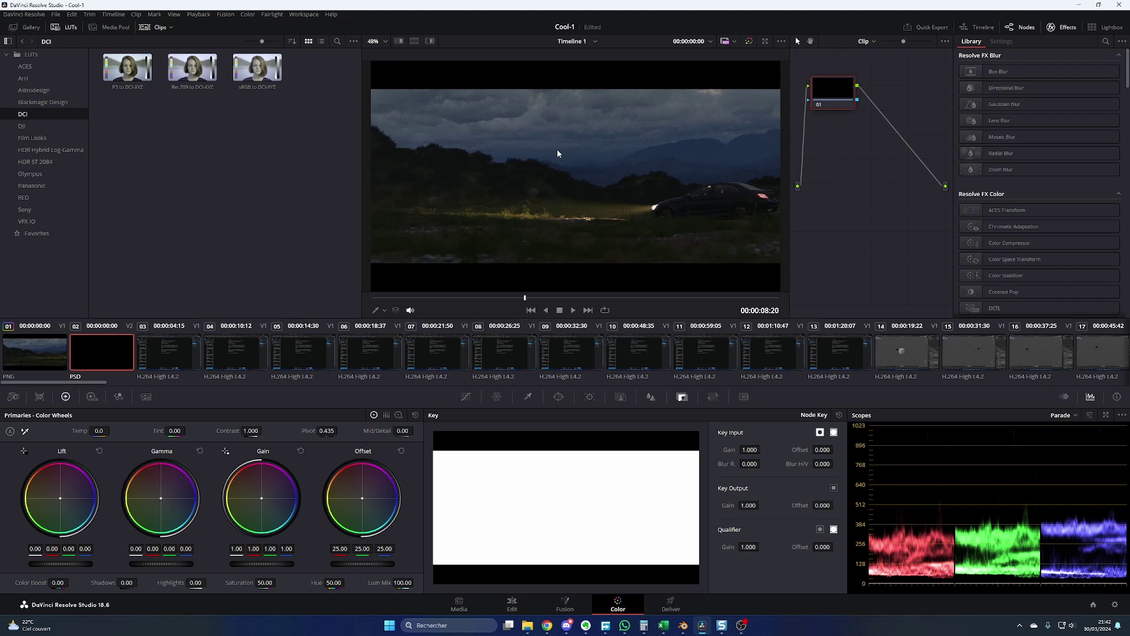
- Switch to the Edit page showing Timeline 1 with the rendered 0001-0380 PNG sequence
key(shift+4)
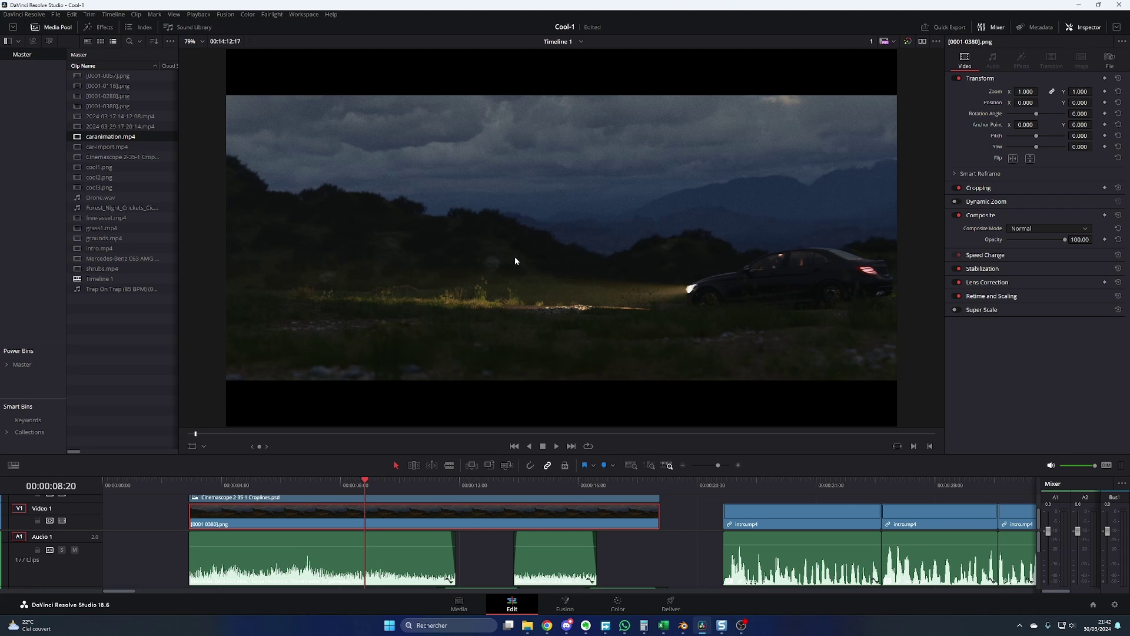